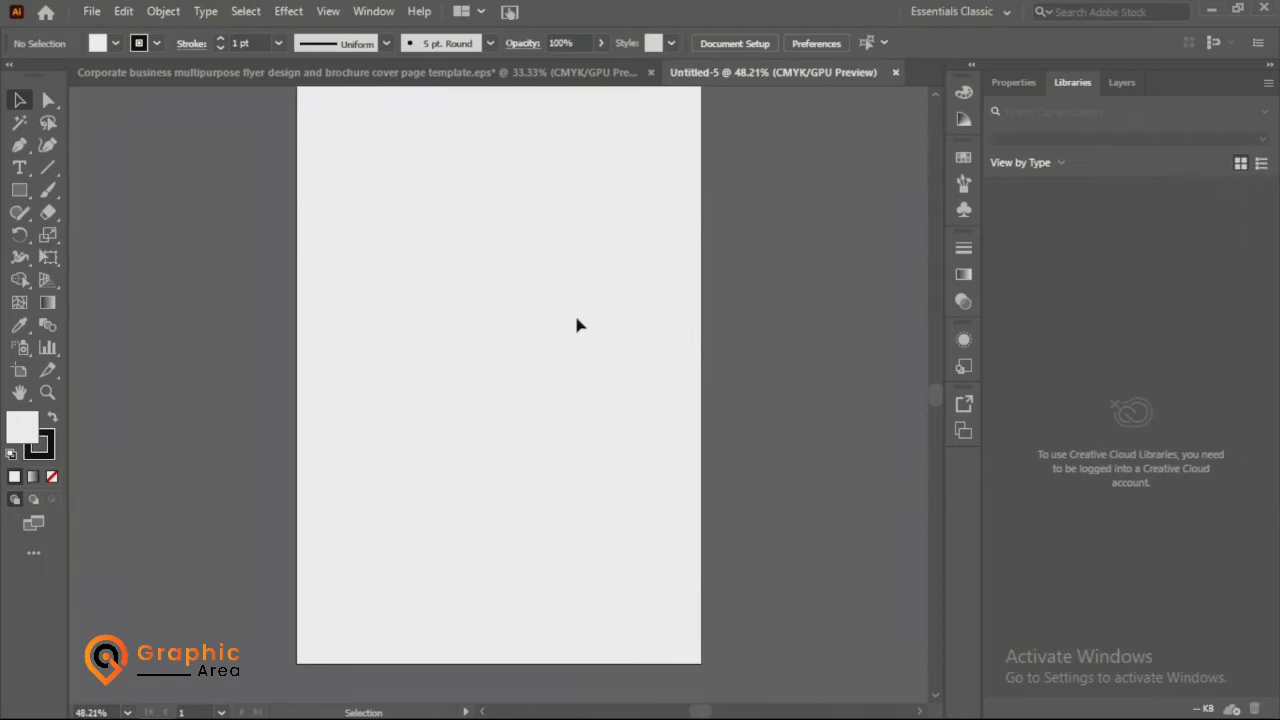
- Set the stroke to none and create a light-filled rectangle 8 in wide by 11.5 in high
{"action": "left_click", "coordinate": [157, 43]}
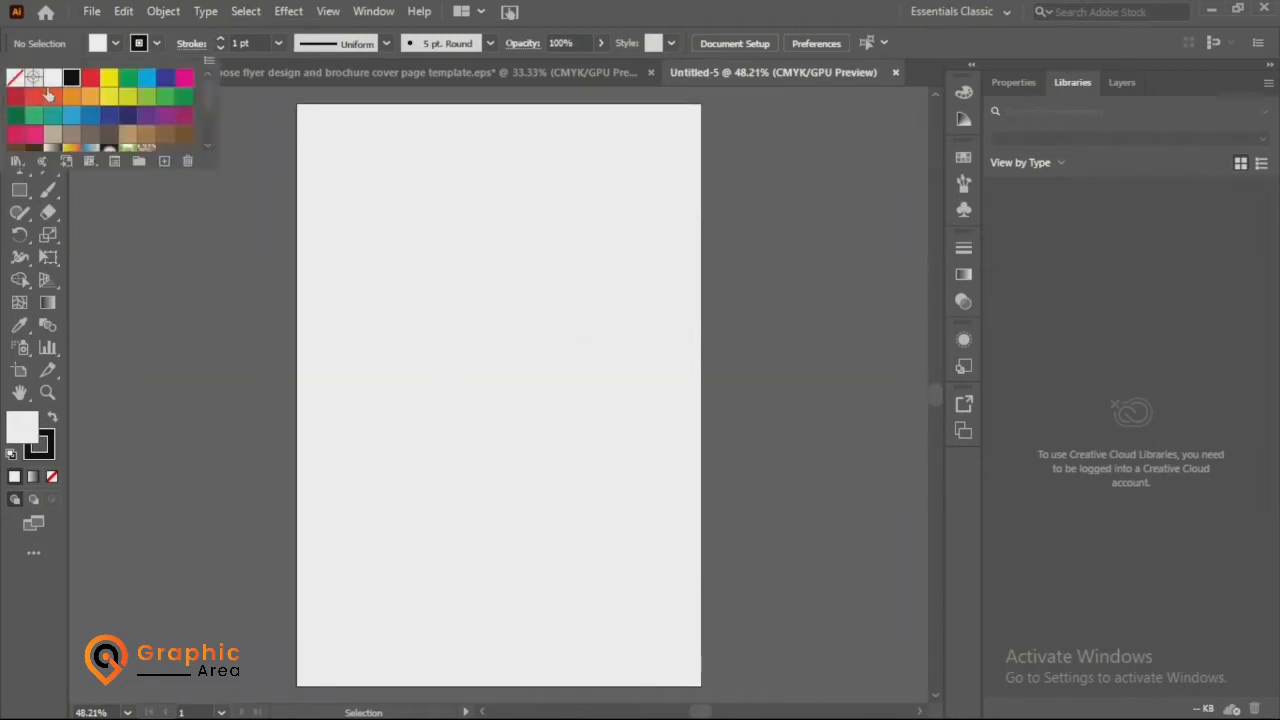
{"action": "left_click", "coordinate": [15, 77]}
{"action": "left_click", "coordinate": [19, 190]}
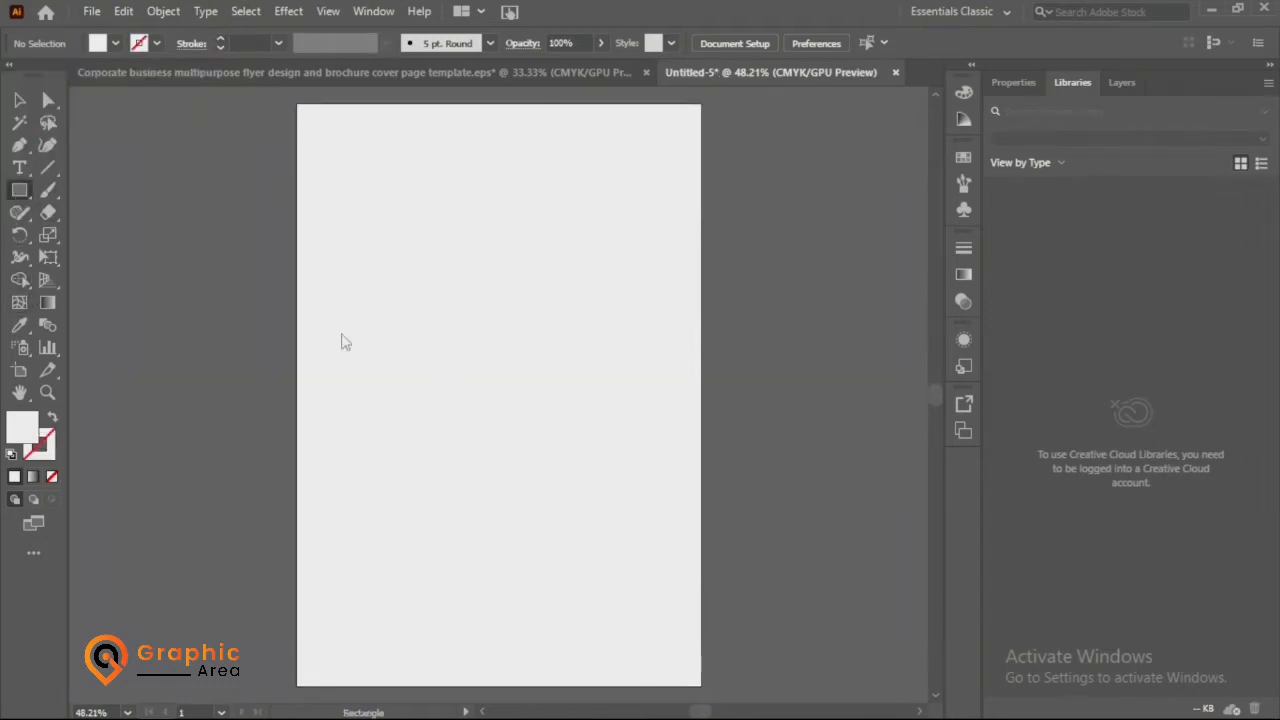
{"action": "left_click", "coordinate": [418, 292]}
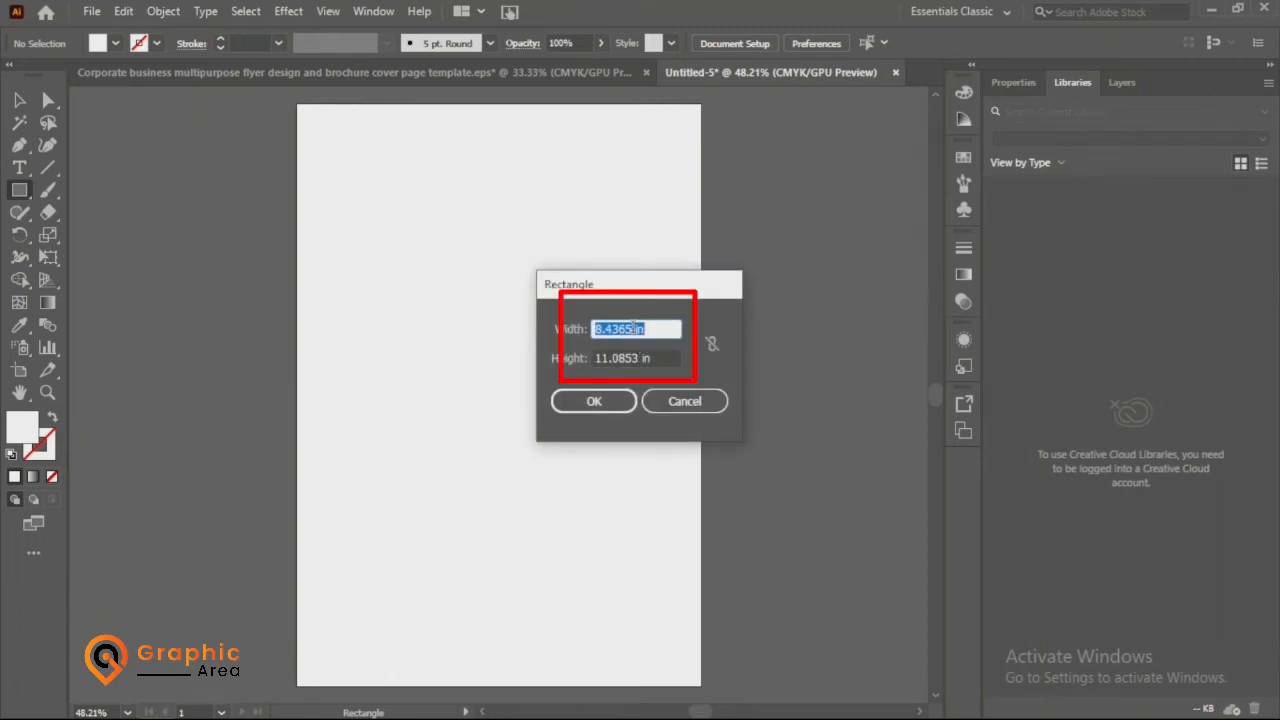
{"action": "type", "text": "8"}
{"action": "key", "text": "Tab"}
{"action": "type", "text": "11"}
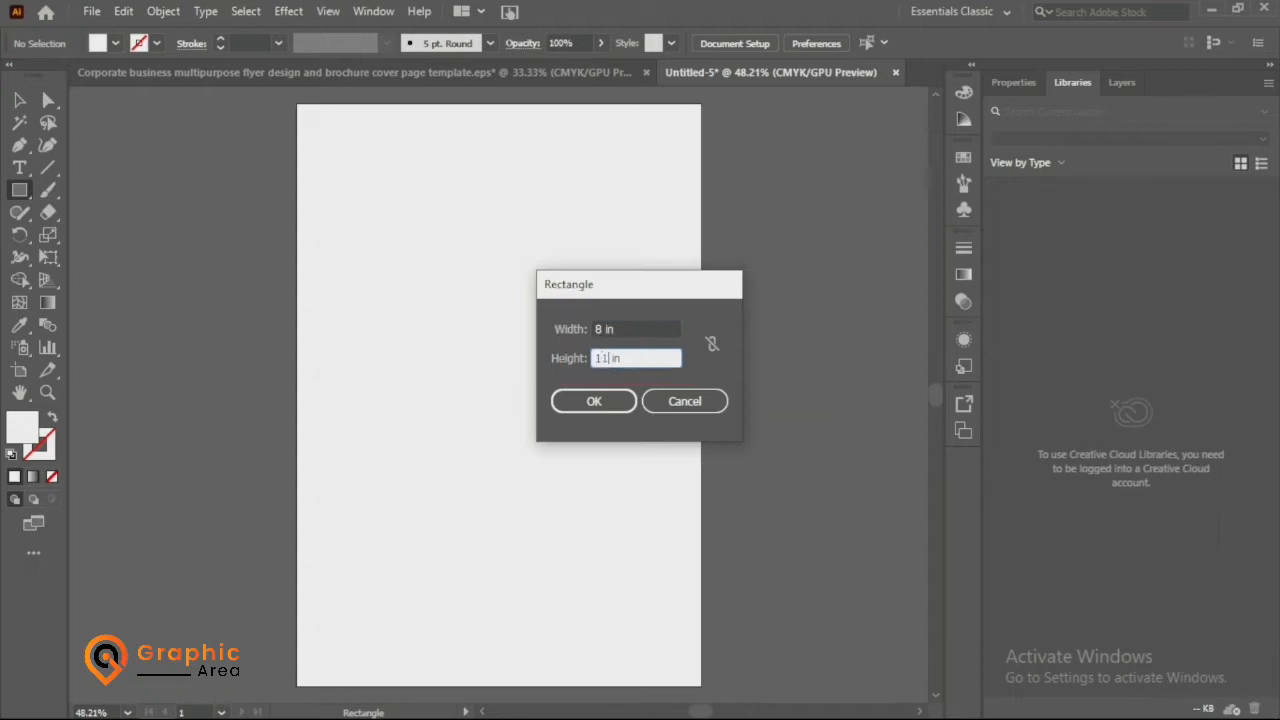
{"action": "type", "text": ".5"}
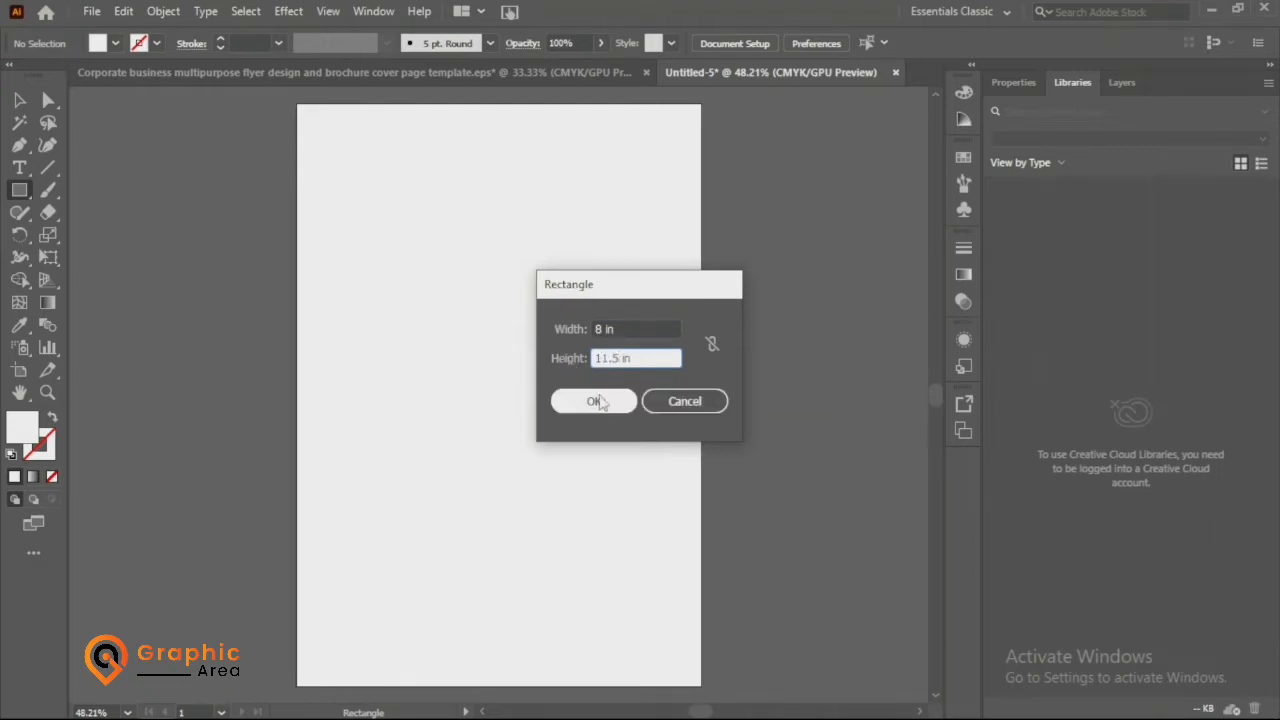
{"action": "left_click", "coordinate": [592, 401]}
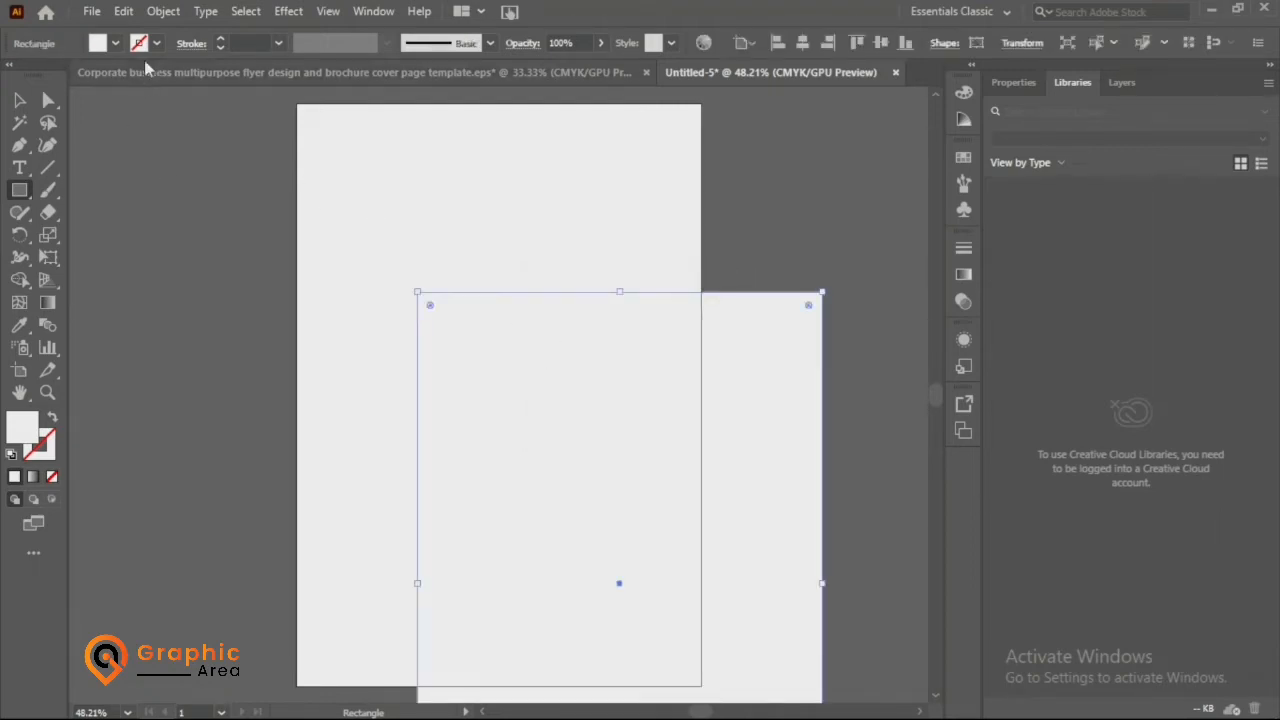
- Align the rectangle to the left and top edges of the artboard so it covers the page
{"action": "left_click", "coordinate": [19, 100]}
{"action": "left_click", "coordinate": [1013, 83]}
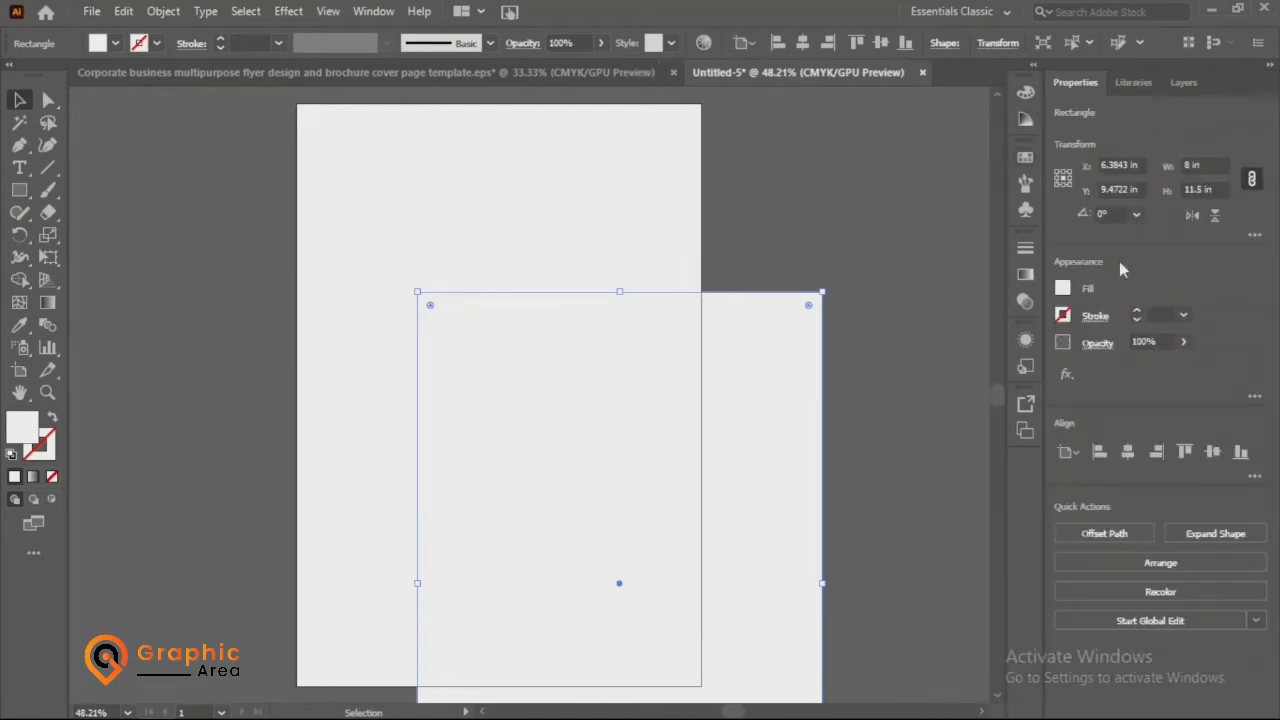
{"action": "left_click", "coordinate": [1100, 453]}
{"action": "left_click", "coordinate": [1186, 452]}
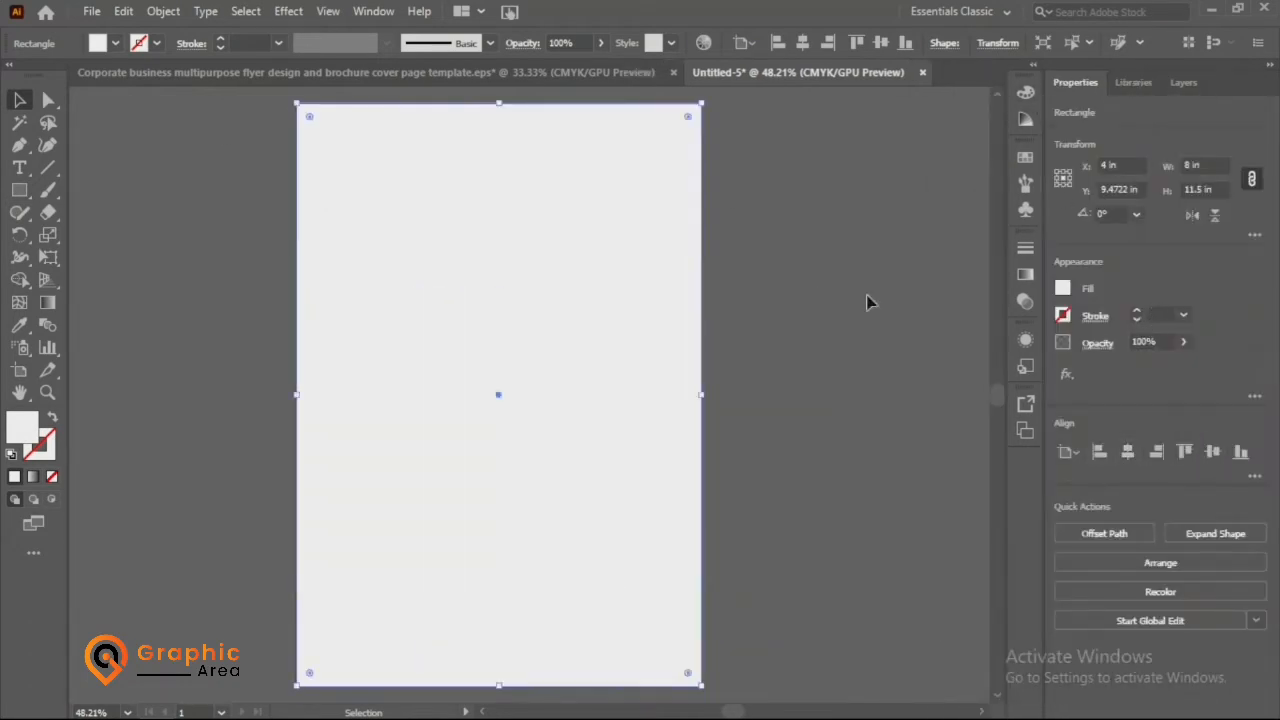
{"action": "scroll", "coordinate": [570, 308], "scroll_direction": "up", "scroll_amount": 1}
{"action": "scroll", "coordinate": [520, 310], "scroll_direction": "down", "scroll_amount": 1}
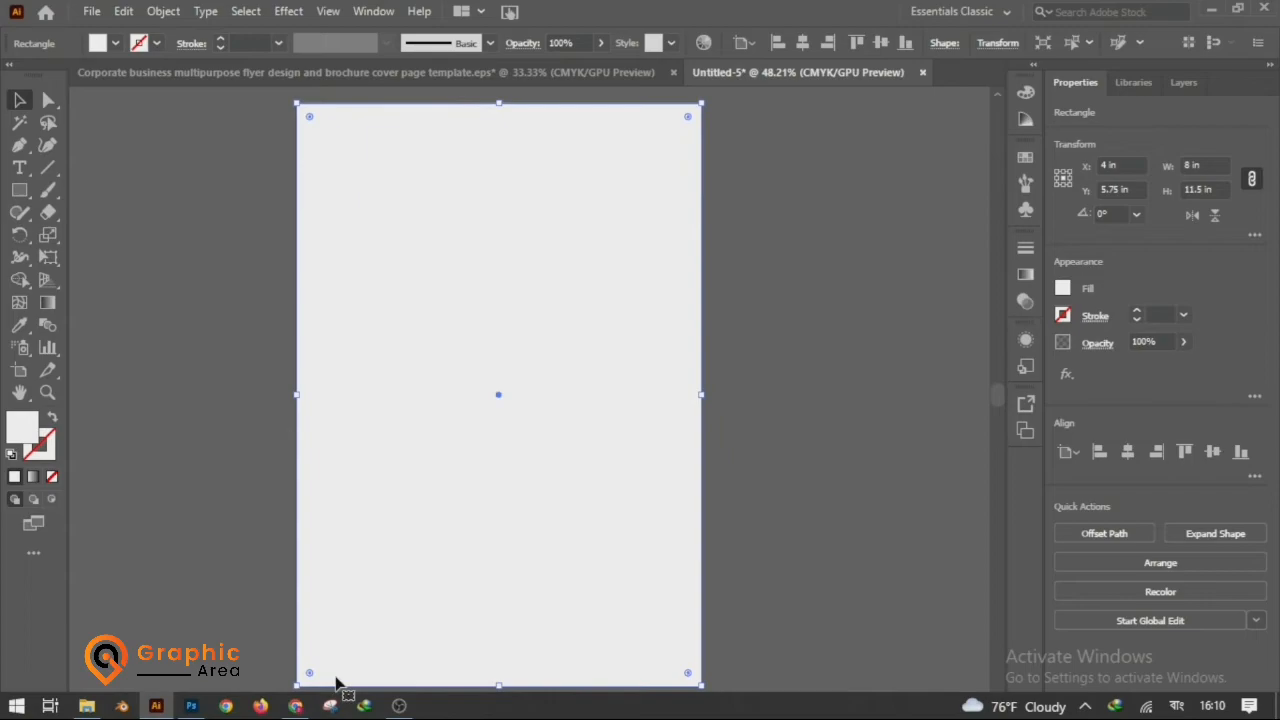
- Bring the reference image flyer.jpg from the Pictures folder into the new document
{"action": "left_click", "coordinate": [295, 706]}
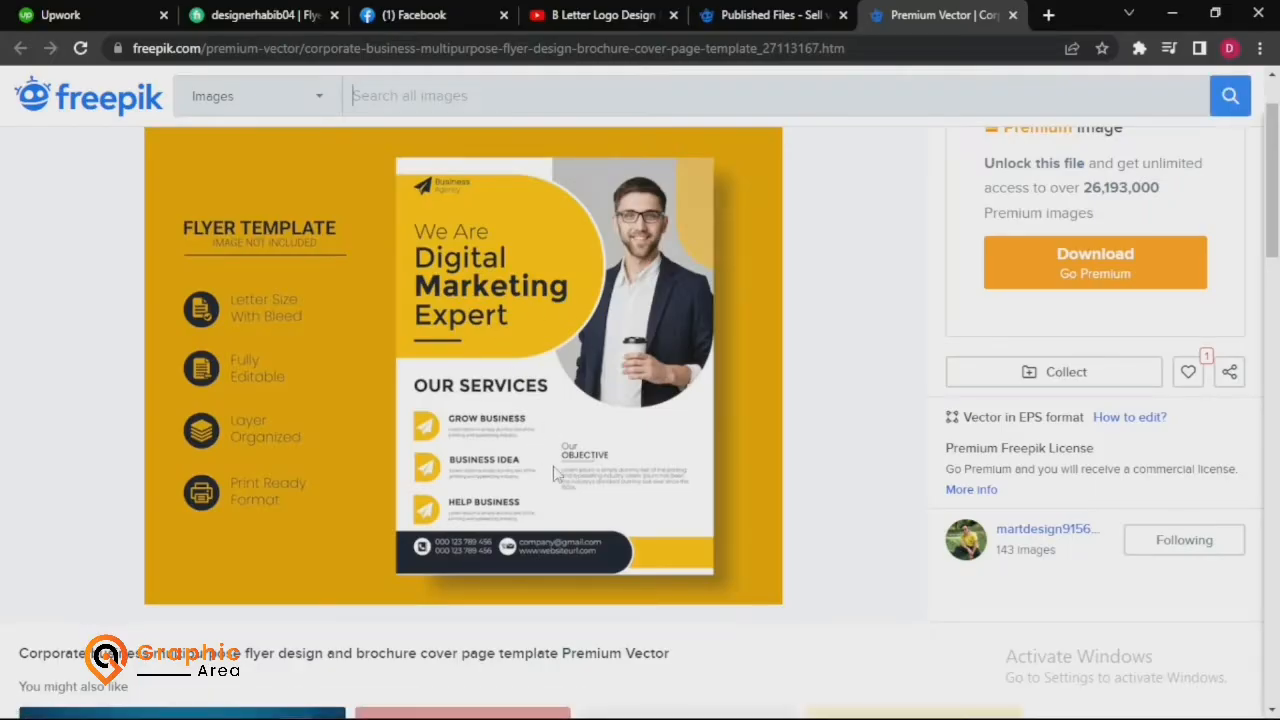
{"action": "left_click", "coordinate": [105, 706]}
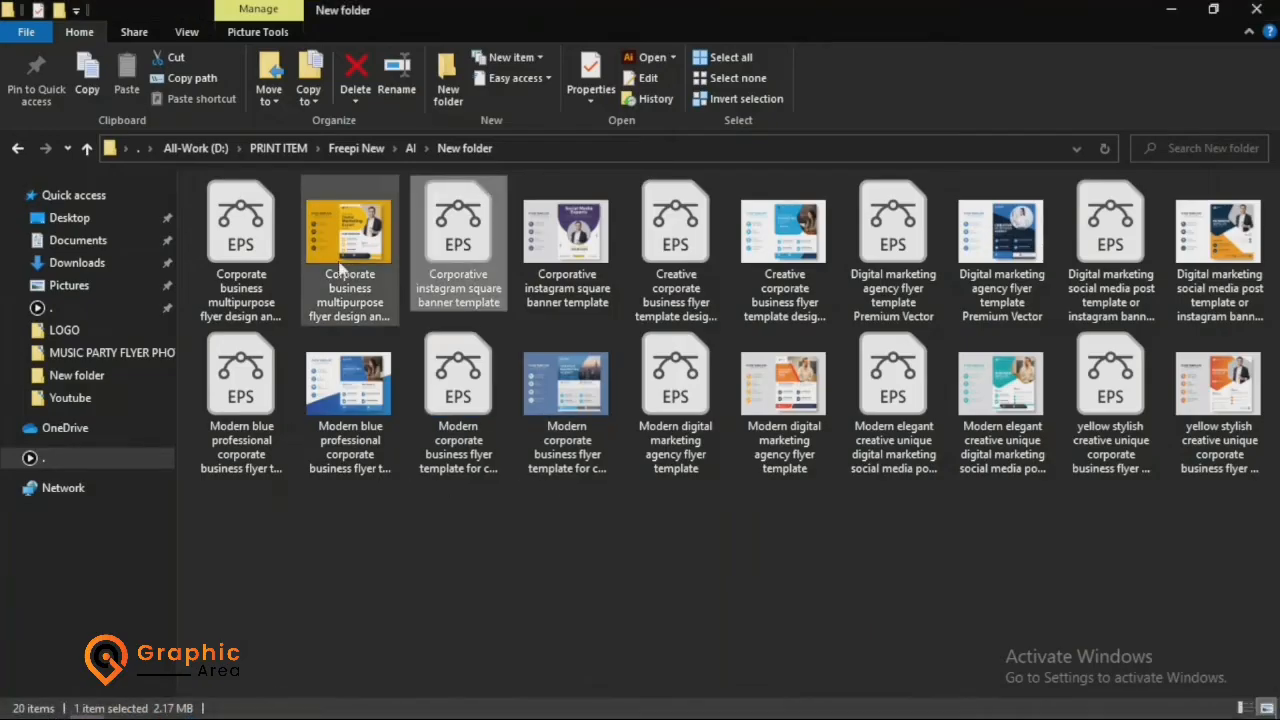
{"action": "left_click", "coordinate": [70, 285]}
{"action": "left_click_drag", "start_coordinate": [583, 230], "coordinate": [680, 449]}
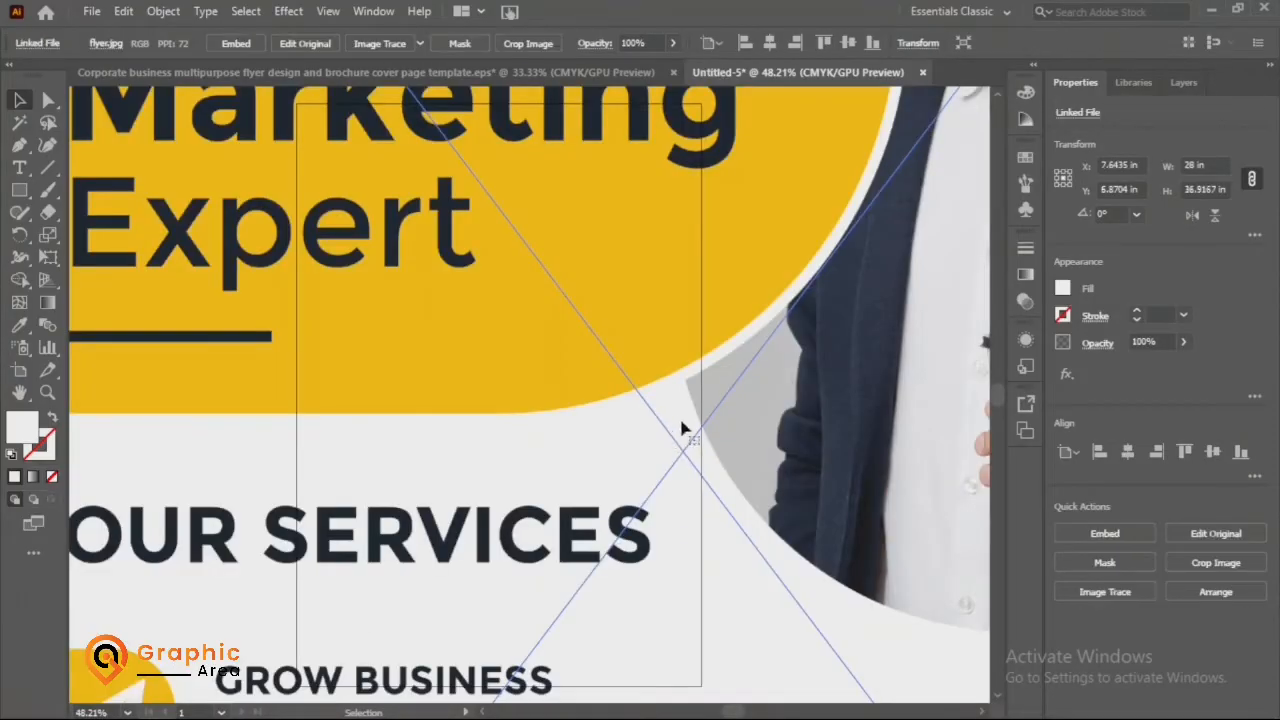
- Scale the flyer image down to about 5.7 by 7.5 in and place it beside the artboard's right edge
{"action": "scroll", "coordinate": [675, 430], "scroll_direction": "down", "scroll_amount": 4}
{"action": "left_click_drag", "start_coordinate": [838, 650], "coordinate": [704, 470]}
{"action": "left_click_drag", "start_coordinate": [681, 418], "coordinate": [677, 373]}
{"action": "scroll", "coordinate": [710, 385], "scroll_direction": "up", "scroll_amount": 4}
{"action": "scroll", "coordinate": [705, 387], "scroll_direction": "left", "scroll_amount": 2}
{"action": "scroll", "coordinate": [708, 385], "scroll_direction": "down", "scroll_amount": 1}
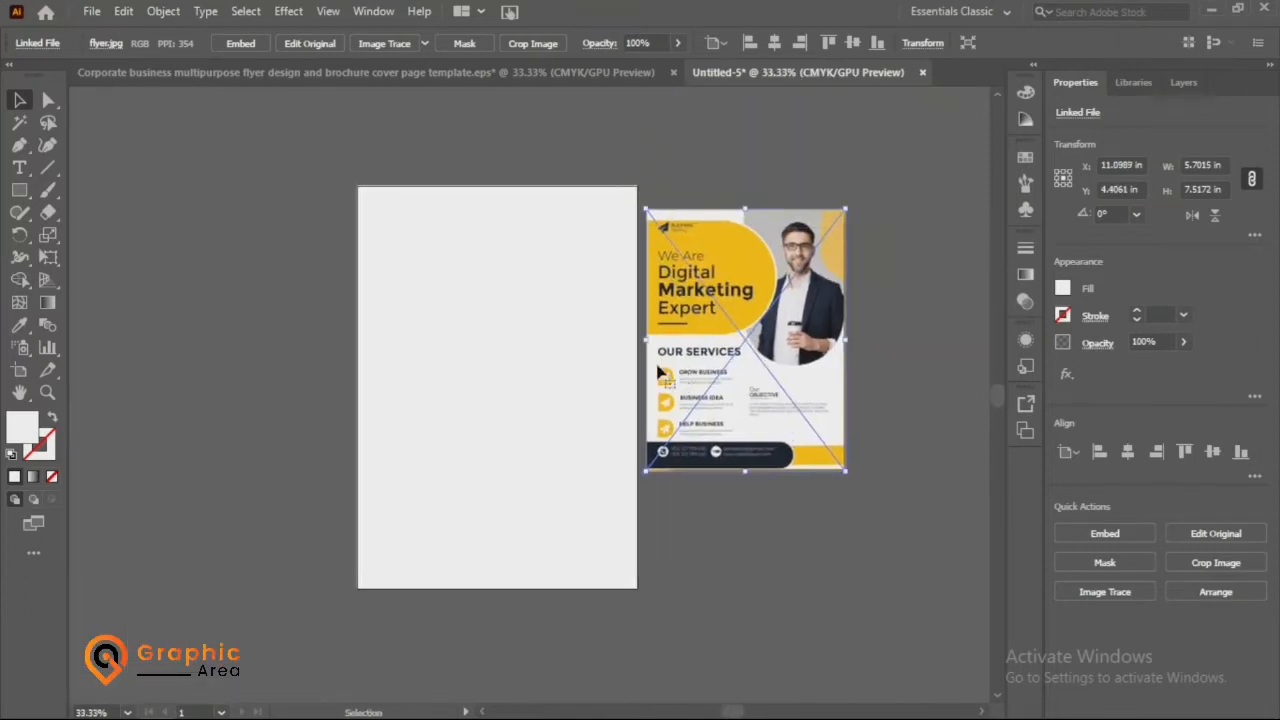
{"action": "scroll", "coordinate": [520, 334], "scroll_direction": "down", "scroll_amount": 2}
{"action": "scroll", "coordinate": [531, 340], "scroll_direction": "up", "scroll_amount": 1}
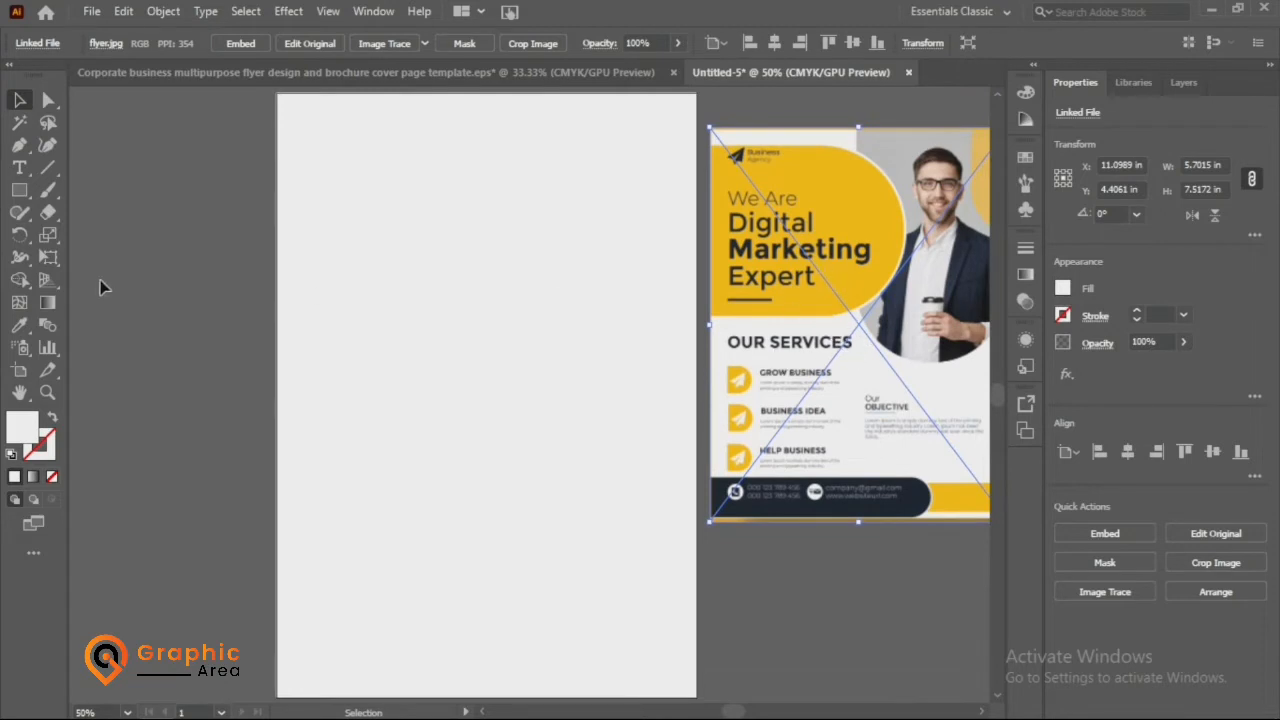
- Show the rulers and add four margin guides about 0.5 in inside the left, top, right and bottom page edges
{"action": "key", "text": "ctrl+r"}
{"action": "key", "text": "v"}
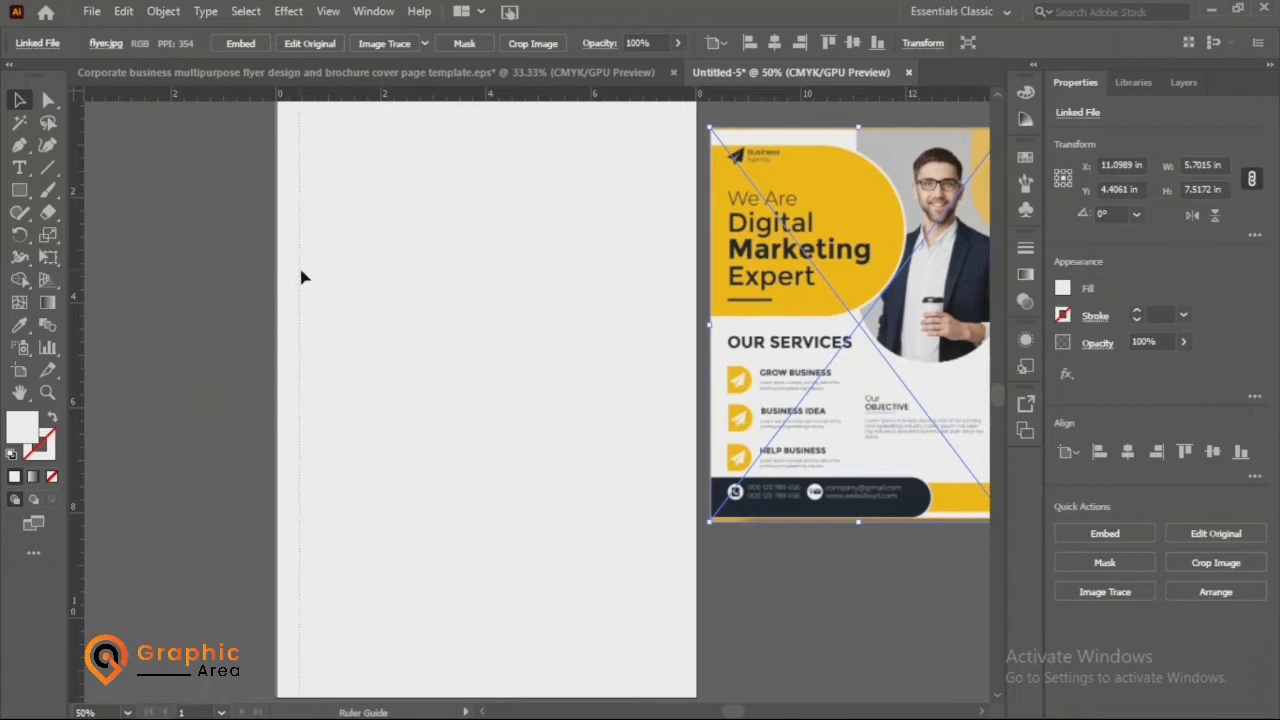
{"action": "left_click_drag", "start_coordinate": [304, 277], "coordinate": [303, 279]}
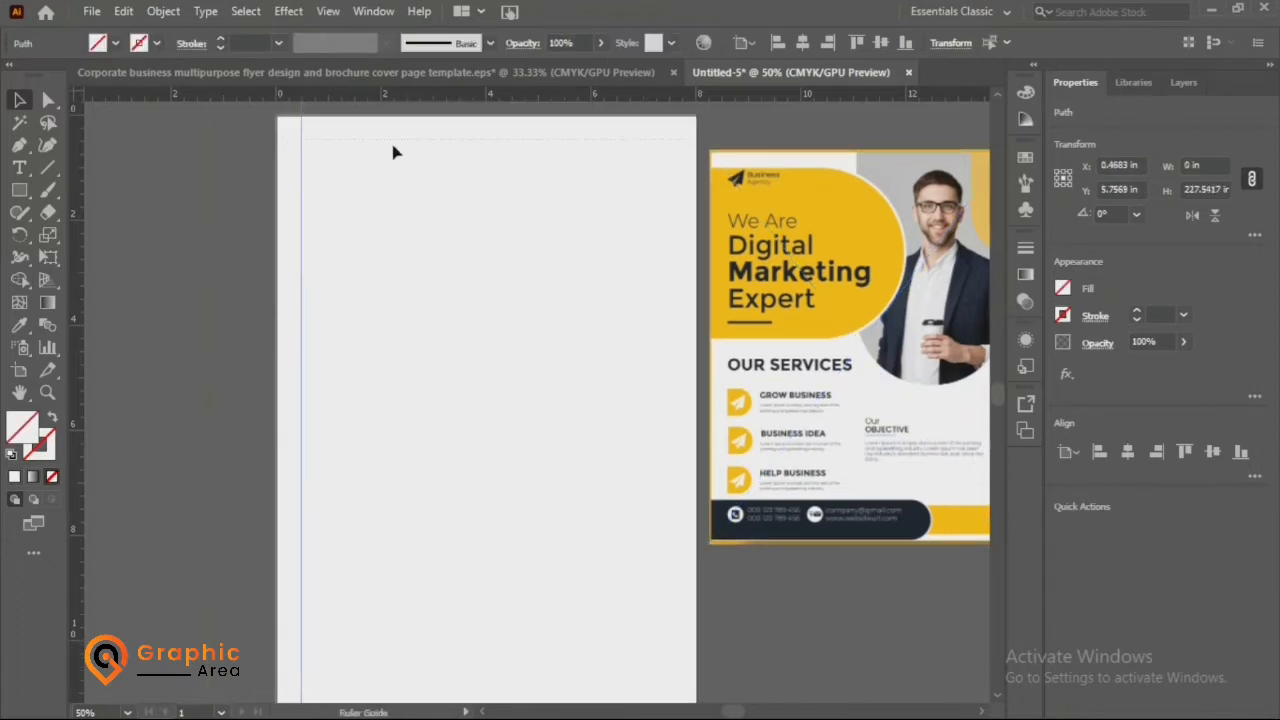
{"action": "left_click_drag", "start_coordinate": [391, 148], "coordinate": [391, 145]}
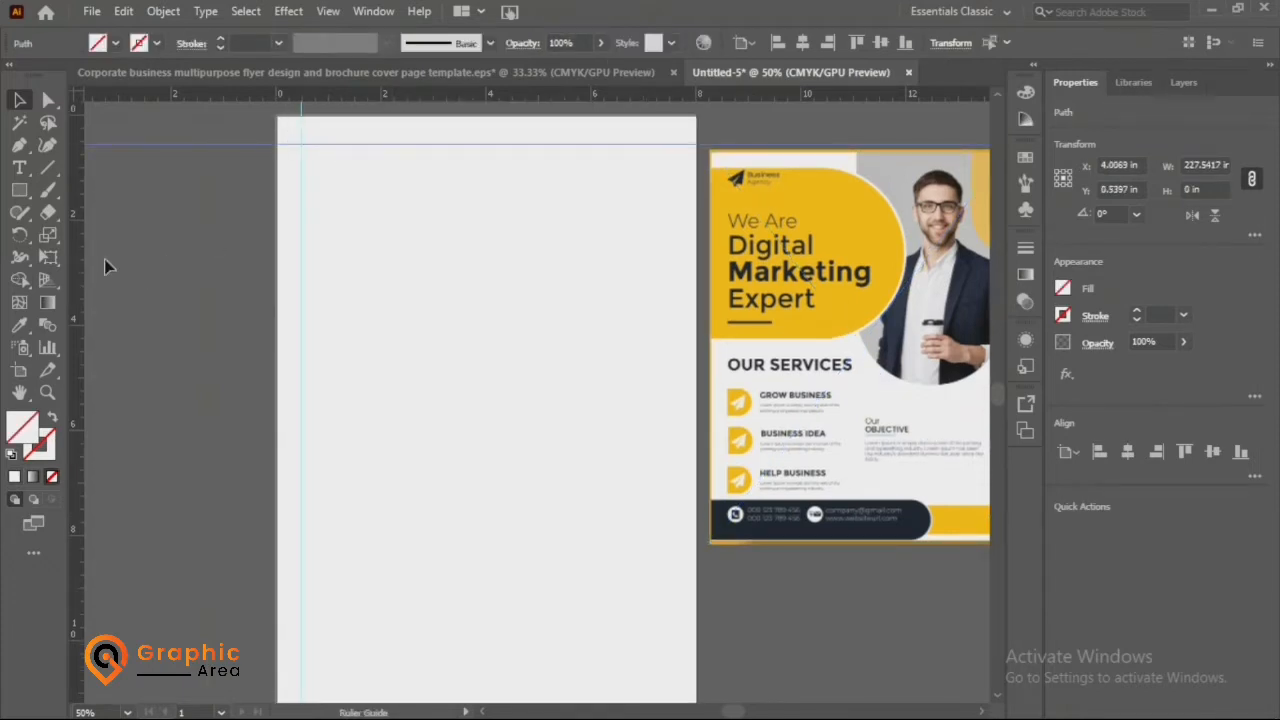
{"action": "left_click_drag", "start_coordinate": [671, 226], "coordinate": [671, 226]}
{"action": "left_click_drag", "start_coordinate": [543, 100], "coordinate": [528, 610]}
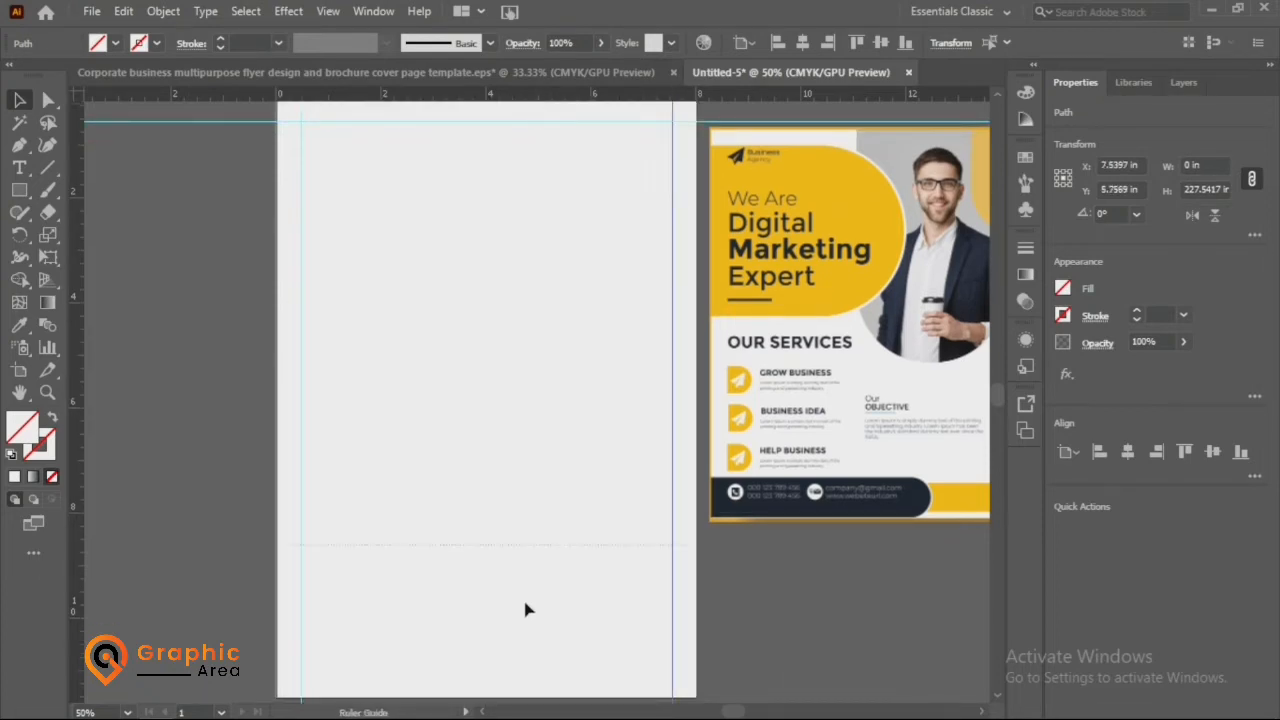
{"action": "left_click_drag", "start_coordinate": [530, 680], "coordinate": [530, 680]}
{"action": "left_click_drag", "start_coordinate": [866, 318], "coordinate": [867, 323]}
{"action": "left_click", "coordinate": [362, 312]}
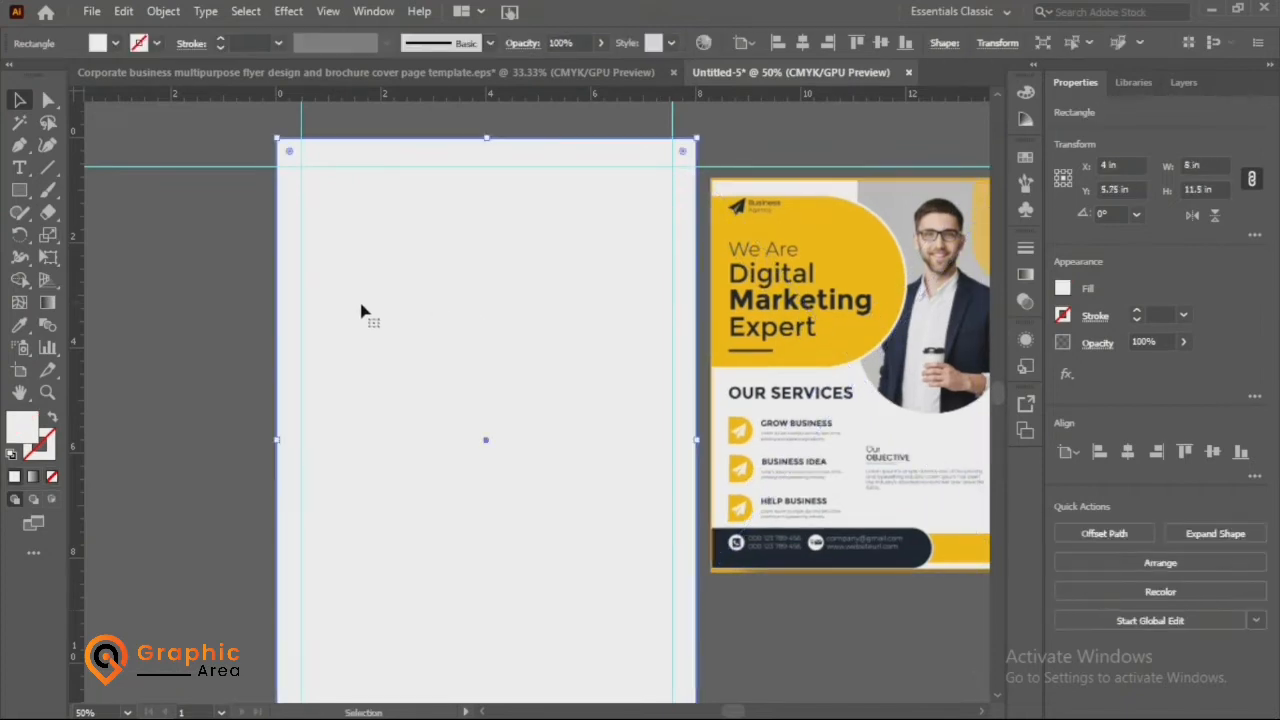
{"action": "left_click", "coordinate": [19, 325]}
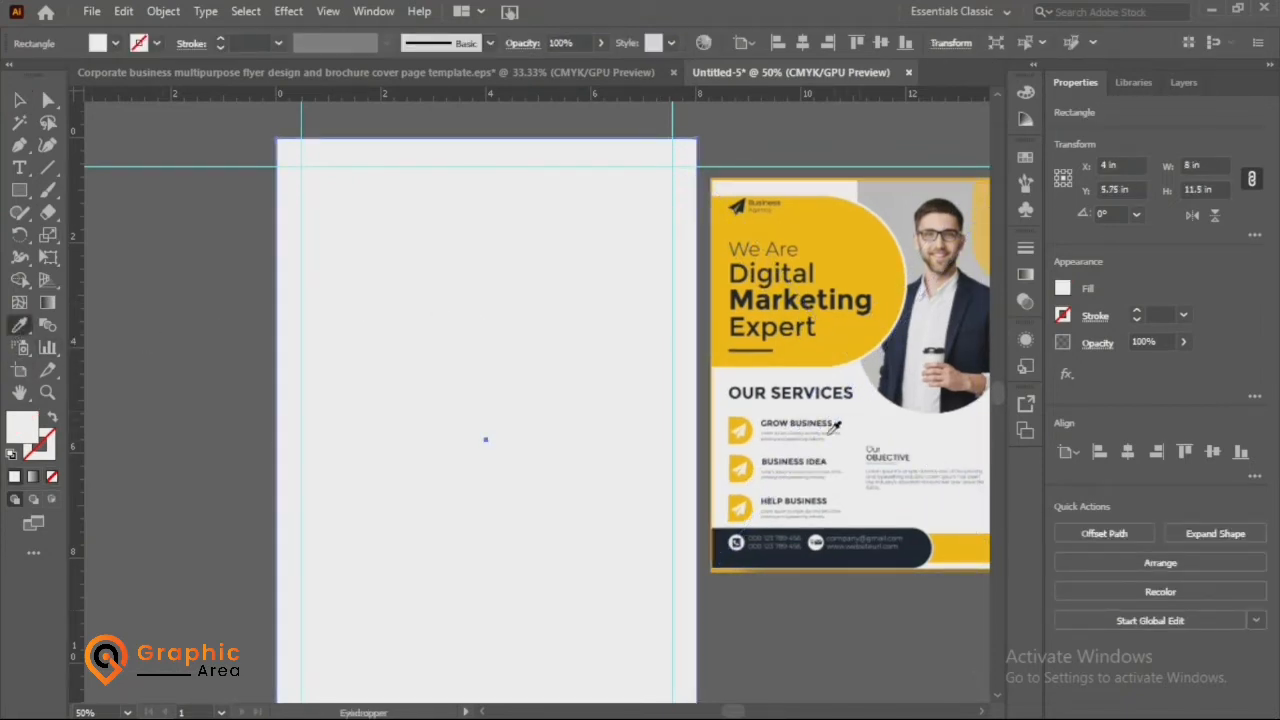
{"action": "left_click", "coordinate": [19, 100]}
{"action": "left_click", "coordinate": [224, 292]}
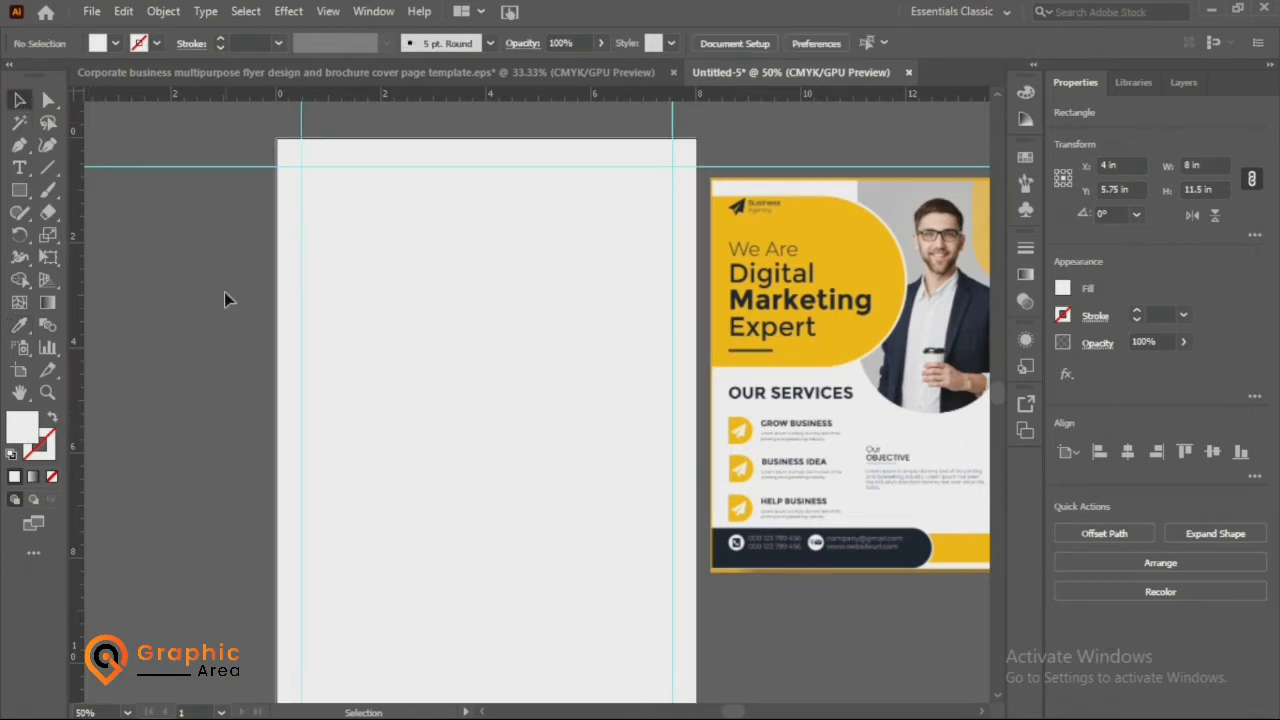
{"action": "left_click", "coordinate": [462, 310]}
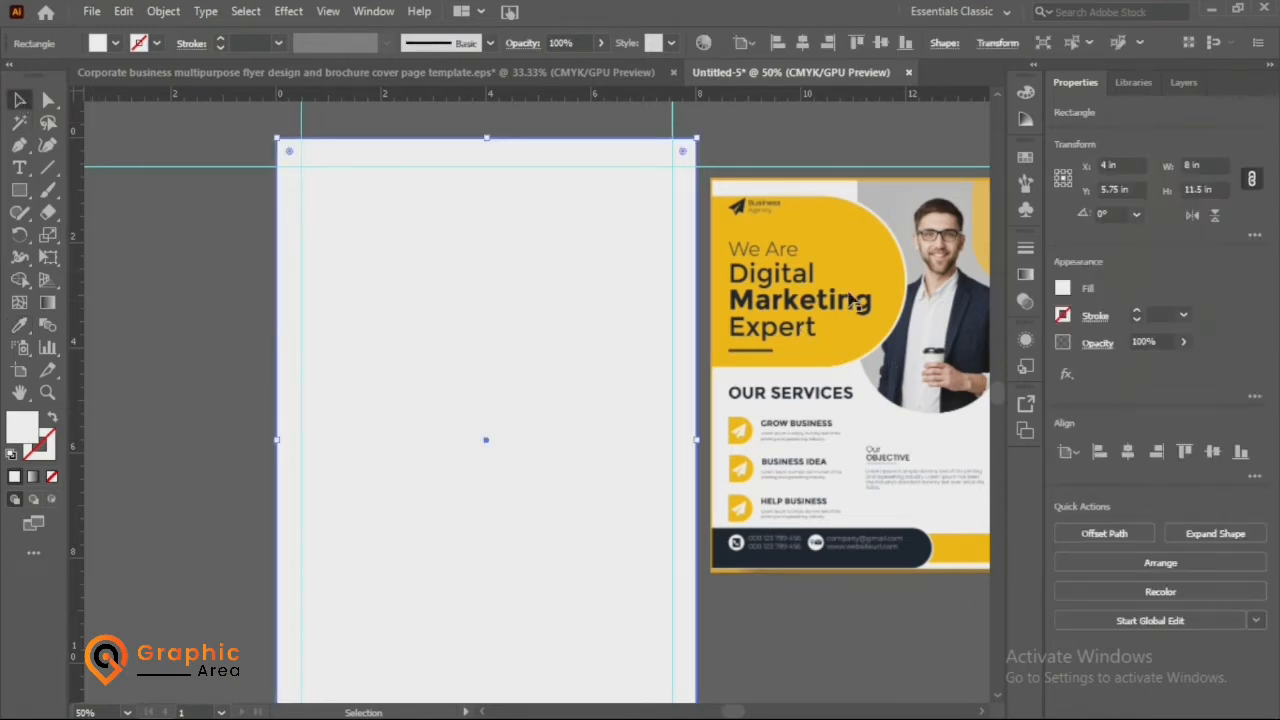
- Draw a rectangle about 5.5 by 4.05 in overhanging the page's upper left edge and fill it with the flyer's sampled yellow
{"action": "left_click", "coordinate": [18, 191]}
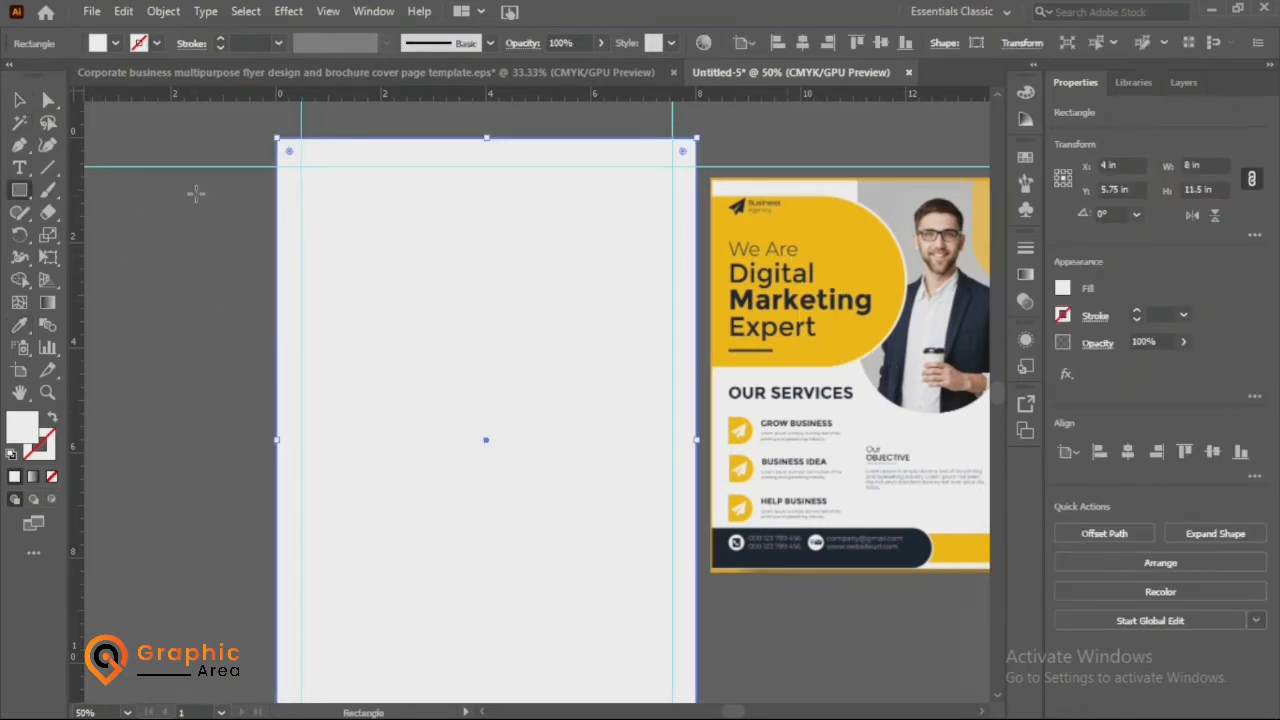
{"action": "left_click_drag", "start_coordinate": [251, 183], "coordinate": [541, 396]}
{"action": "key", "text": "i"}
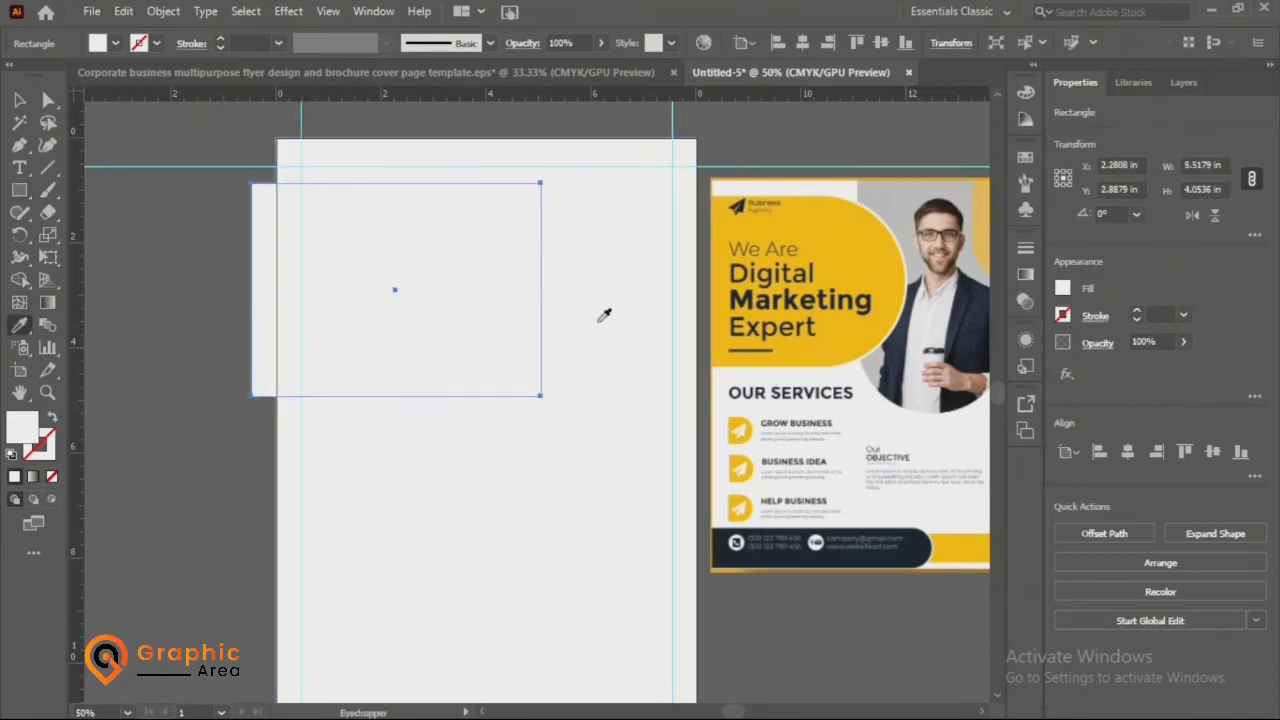
{"action": "left_click", "coordinate": [828, 240]}
{"action": "left_click", "coordinate": [19, 102]}
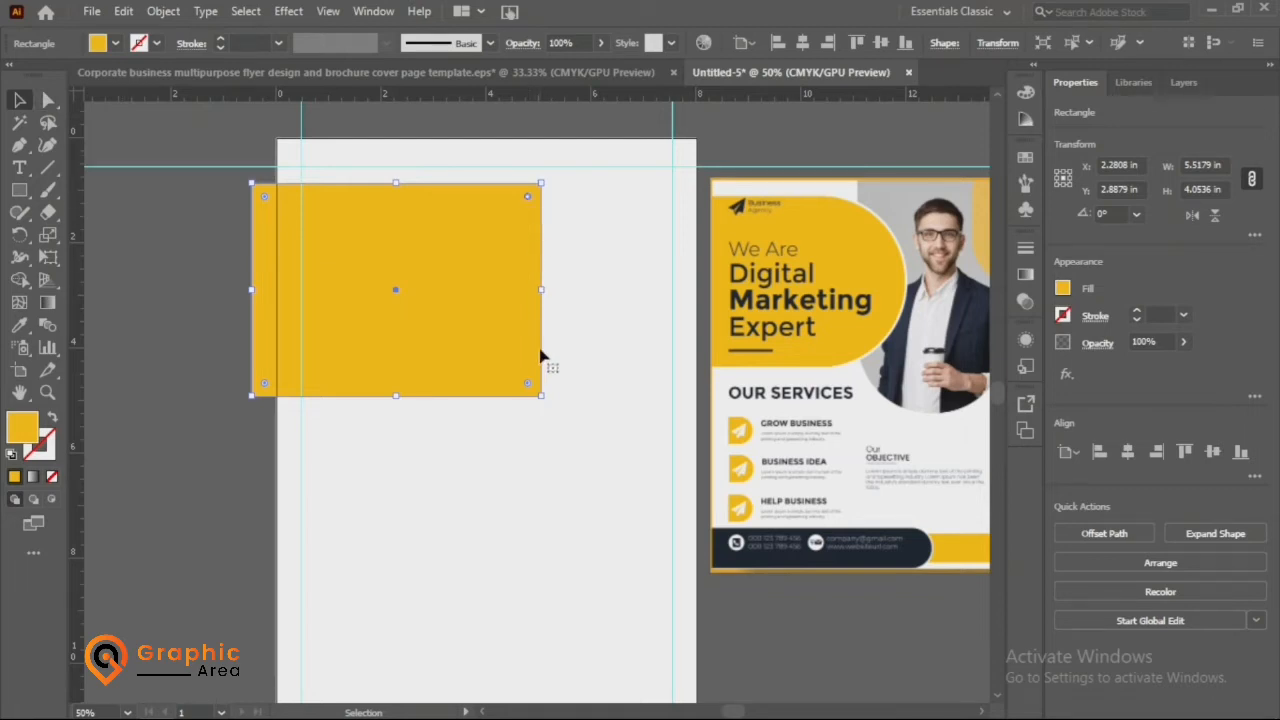
- Fully round the yellow rectangle's two right corners and trim away the part outside the page's left edge
{"action": "left_click_drag", "start_coordinate": [529, 390], "coordinate": [285, 370]}
{"action": "left_click", "coordinate": [480, 471], "text": "shift"}
{"action": "key", "text": "shift+m"}
{"action": "left_click", "coordinate": [260, 314], "text": "alt"}
{"action": "left_click", "coordinate": [18, 100]}
{"action": "left_click", "coordinate": [109, 277]}
- Draw a rectangle about 6.1 in high over the page's upper right corner and widen it leftward to about 4.5 in
{"action": "left_click", "coordinate": [18, 190]}
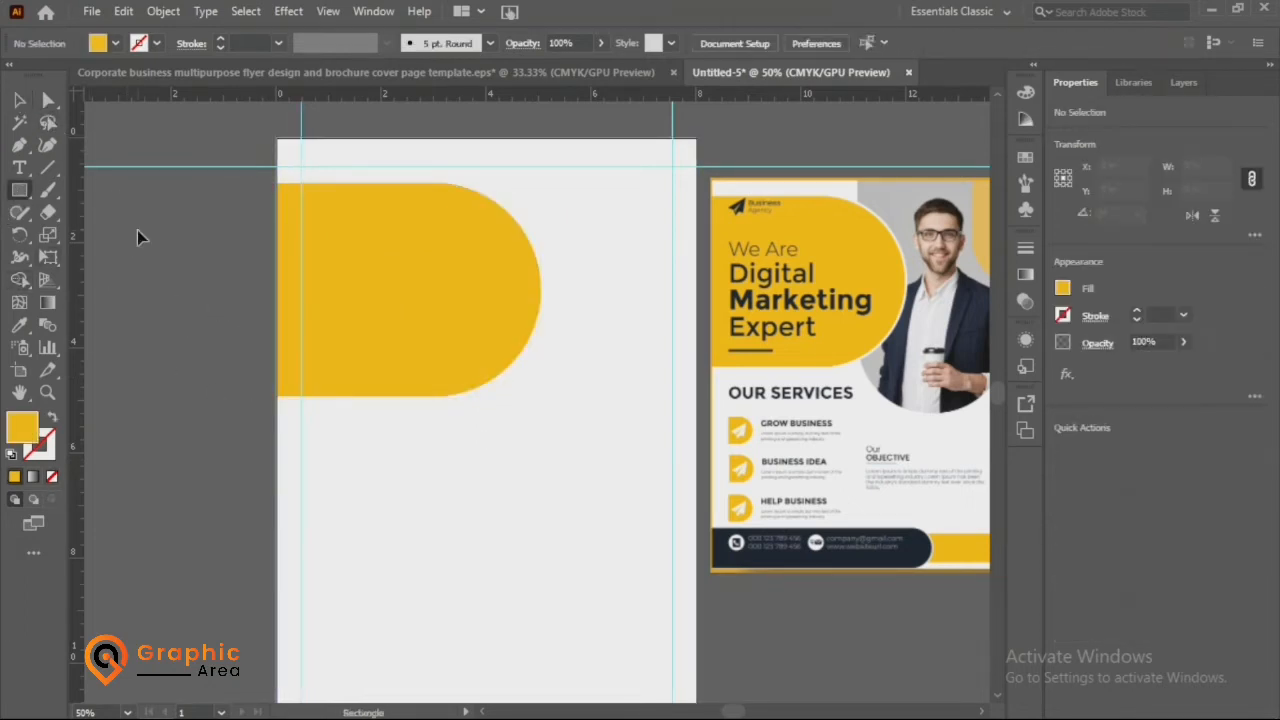
{"action": "scroll", "coordinate": [354, 277], "scroll_direction": "right", "scroll_amount": 2}
{"action": "left_click_drag", "start_coordinate": [456, 118], "coordinate": [640, 440]}
{"action": "key", "text": "v"}
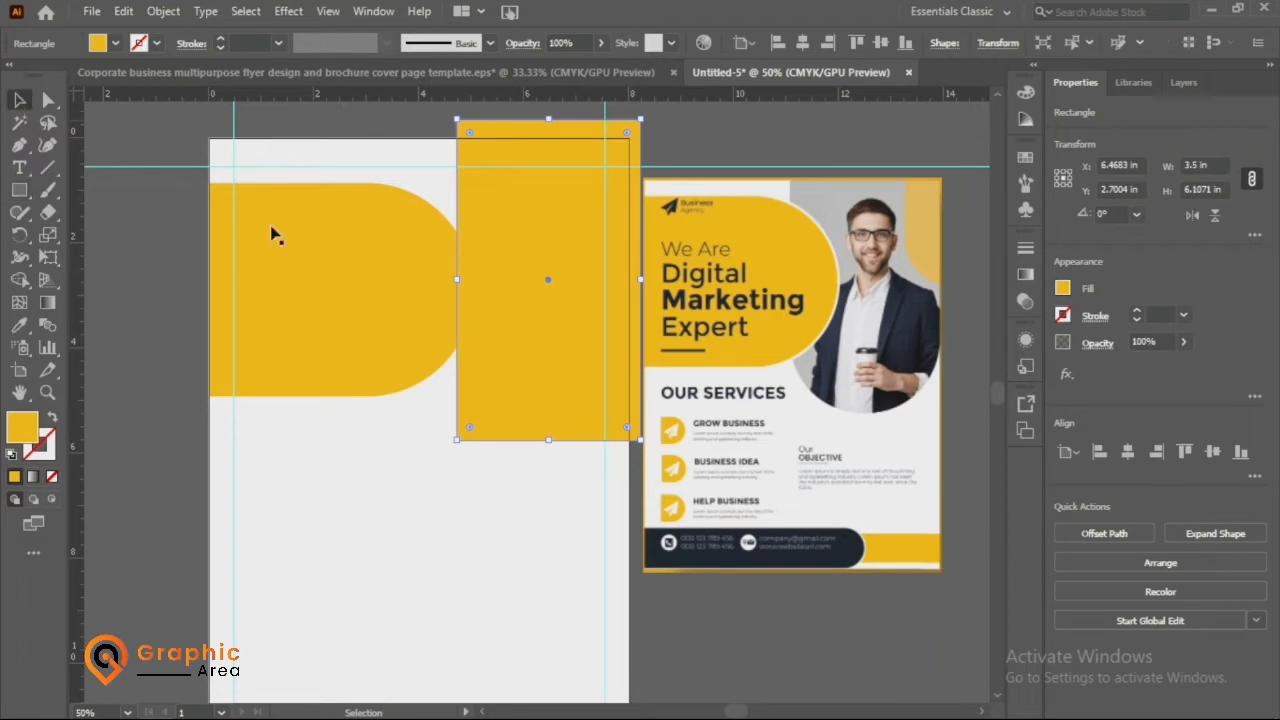
{"action": "left_click_drag", "start_coordinate": [449, 283], "coordinate": [404, 289]}
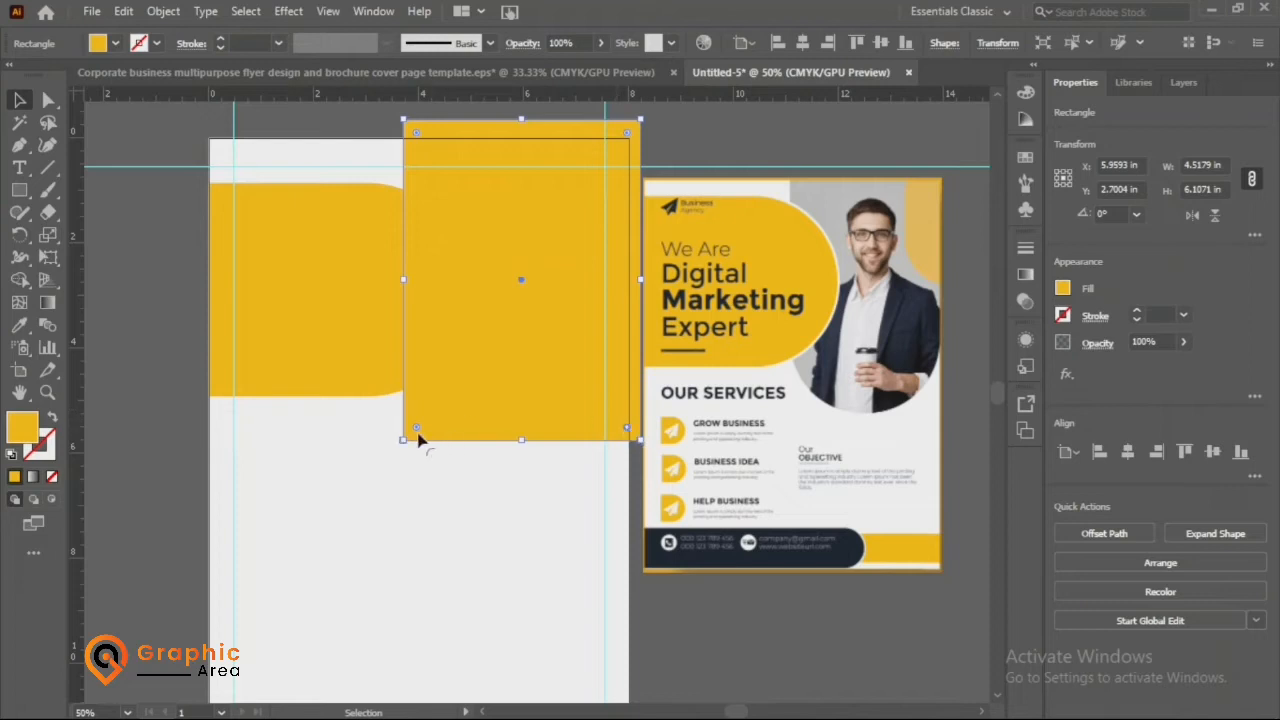
- Fully round the upper right rectangle's two bottom corners and fill the shape with green
{"action": "left_click_drag", "start_coordinate": [416, 428], "coordinate": [421, 185]}
{"action": "left_click", "coordinate": [115, 43]}
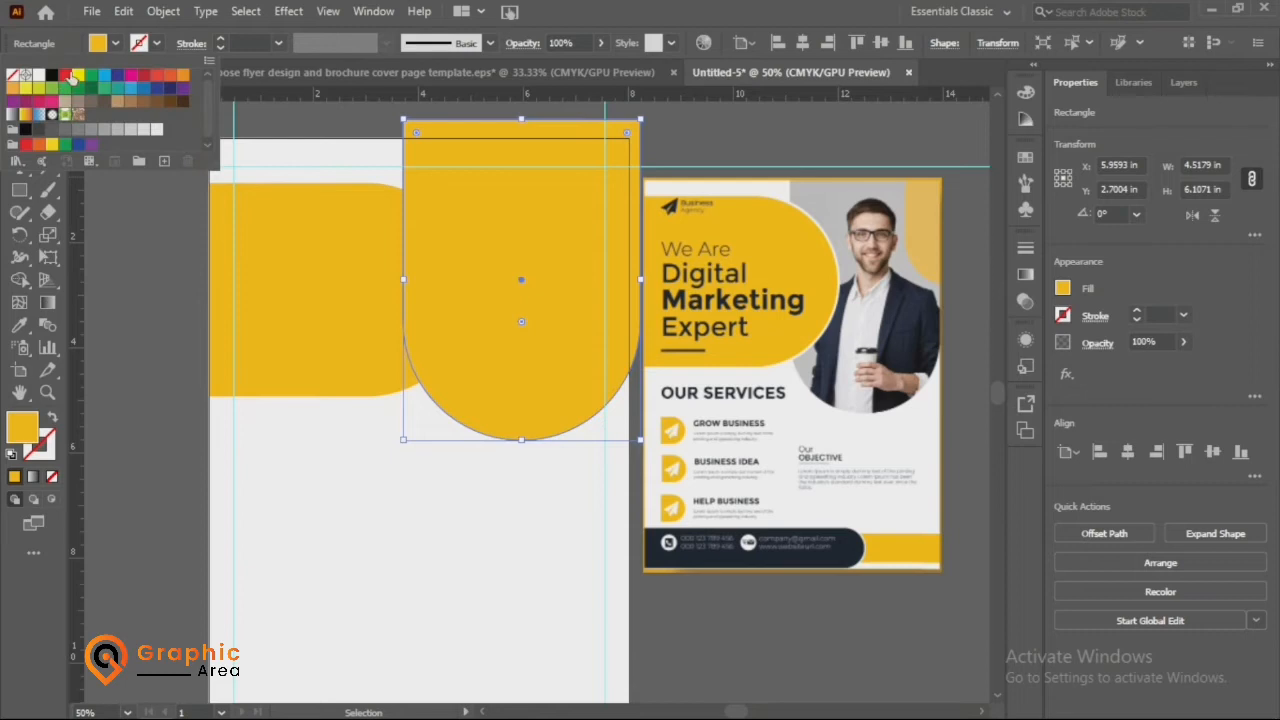
{"action": "left_click", "coordinate": [42, 77]}
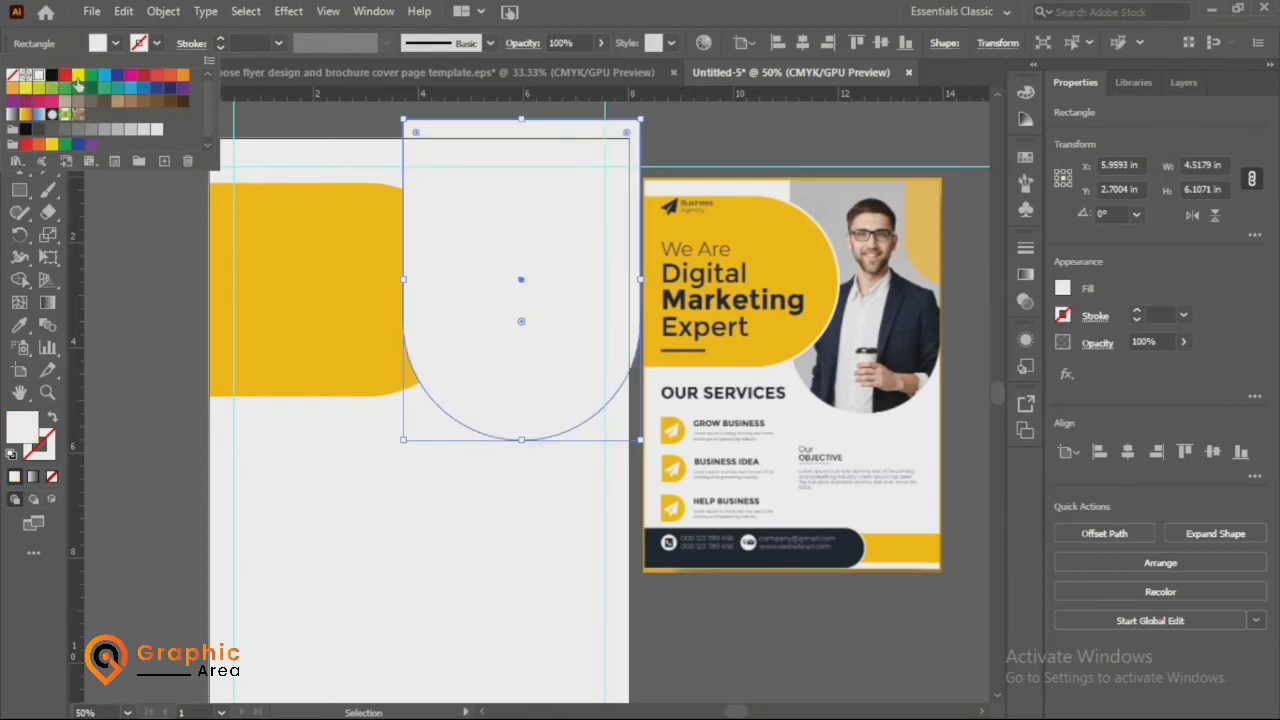
{"action": "left_click", "coordinate": [88, 77]}
{"action": "left_click", "coordinate": [313, 117]}
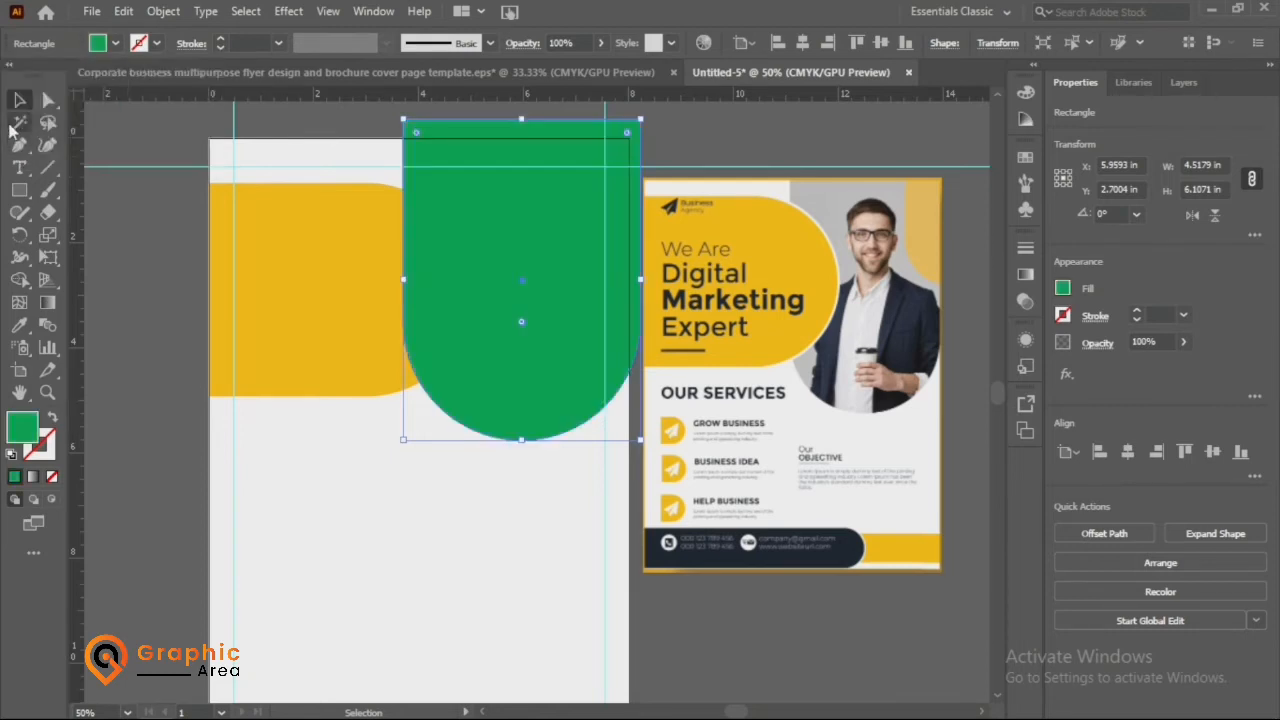
- Trim away the parts of the green shape outside the page using the Shape Builder on all shapes
{"action": "key", "text": "ctrl+a"}
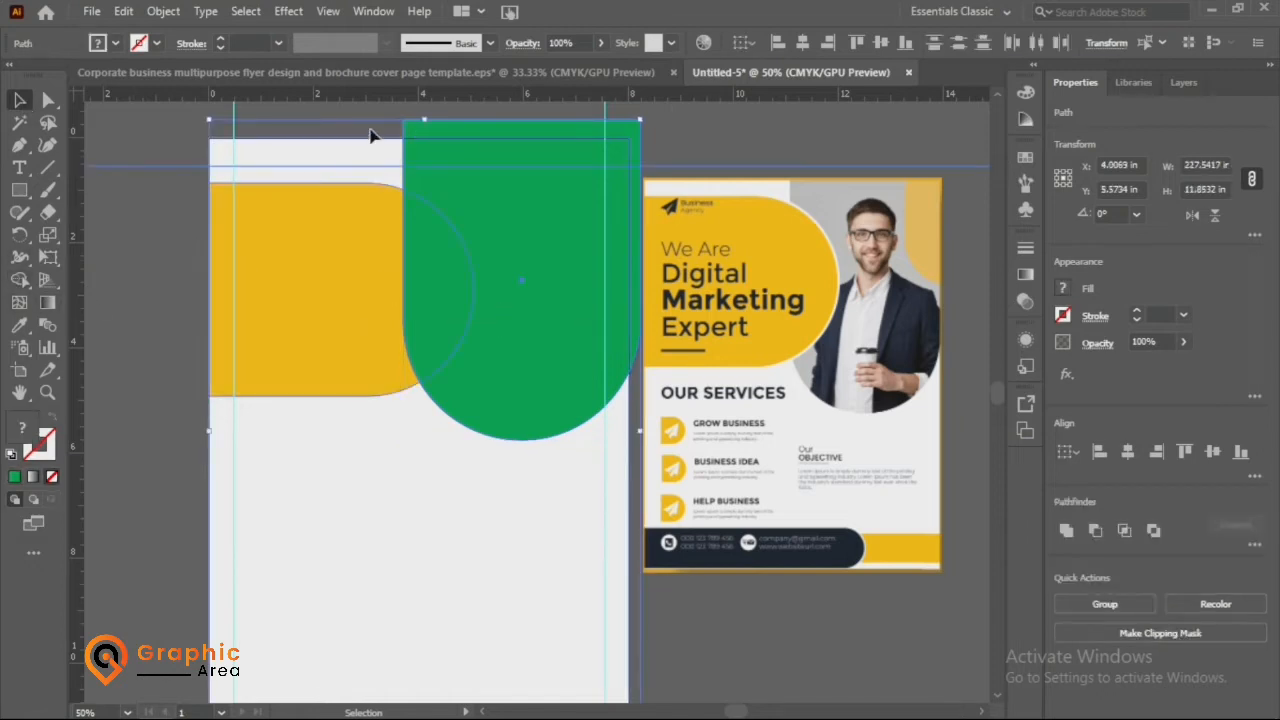
{"action": "left_click", "coordinate": [20, 280]}
{"action": "left_click", "coordinate": [507, 129], "text": "alt"}
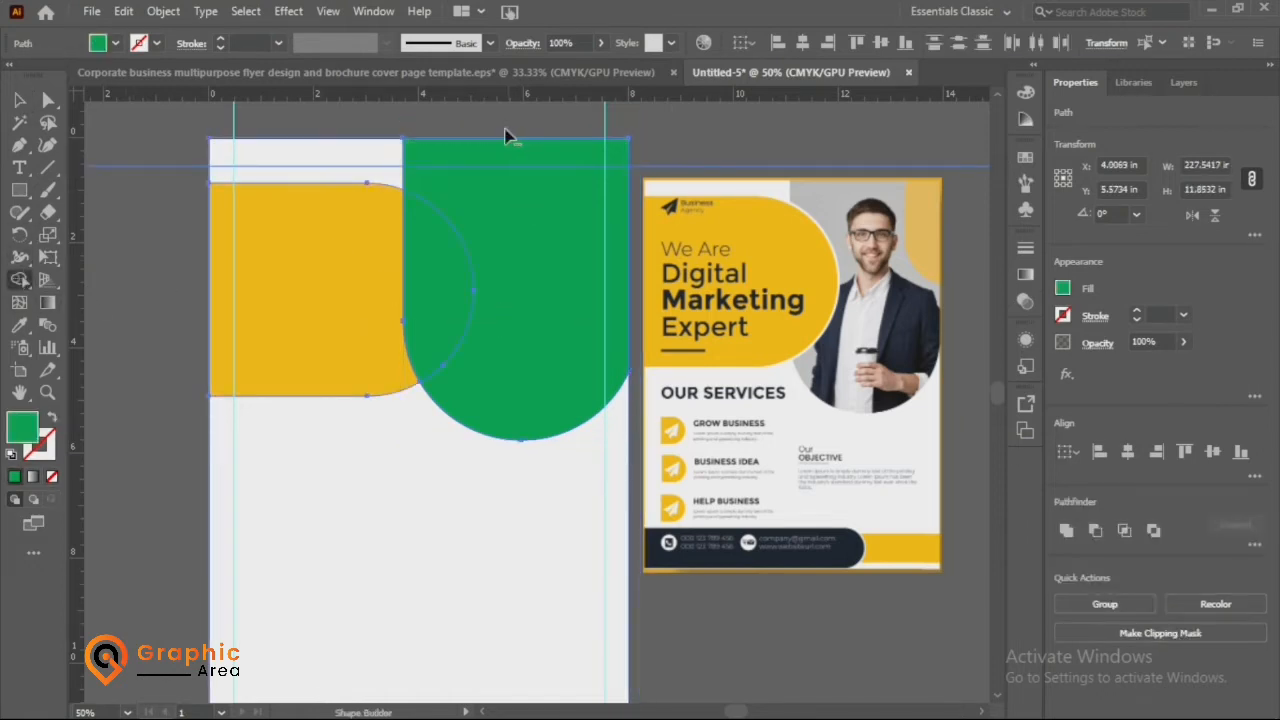
{"action": "key", "text": "v"}
{"action": "left_click", "coordinate": [96, 114]}
- Move the flyer reference image farther right and slightly down, away from the artboard
{"action": "scroll", "coordinate": [526, 323], "scroll_direction": "down", "scroll_amount": 1}
{"action": "scroll", "coordinate": [526, 323], "scroll_direction": "right", "scroll_amount": 3}
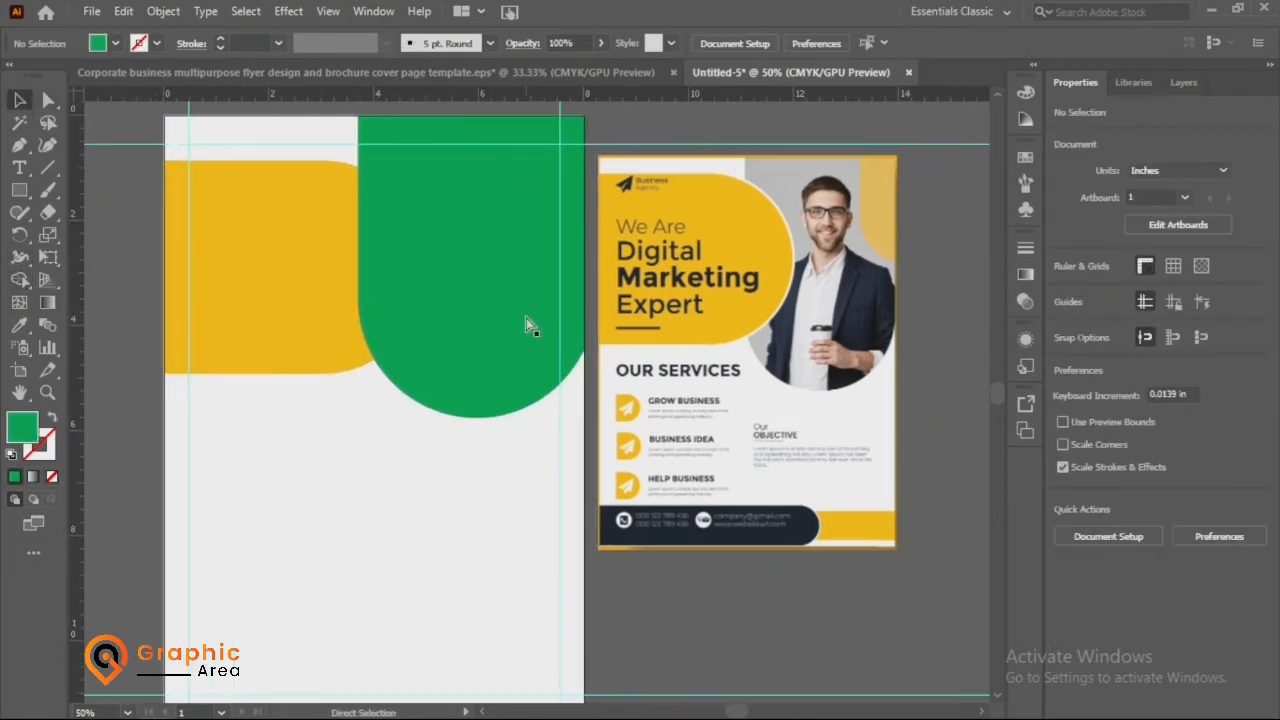
{"action": "left_click_drag", "start_coordinate": [641, 334], "coordinate": [698, 366]}
{"action": "scroll", "coordinate": [698, 366], "scroll_direction": "left", "scroll_amount": 1}
{"action": "left_click", "coordinate": [300, 272]}
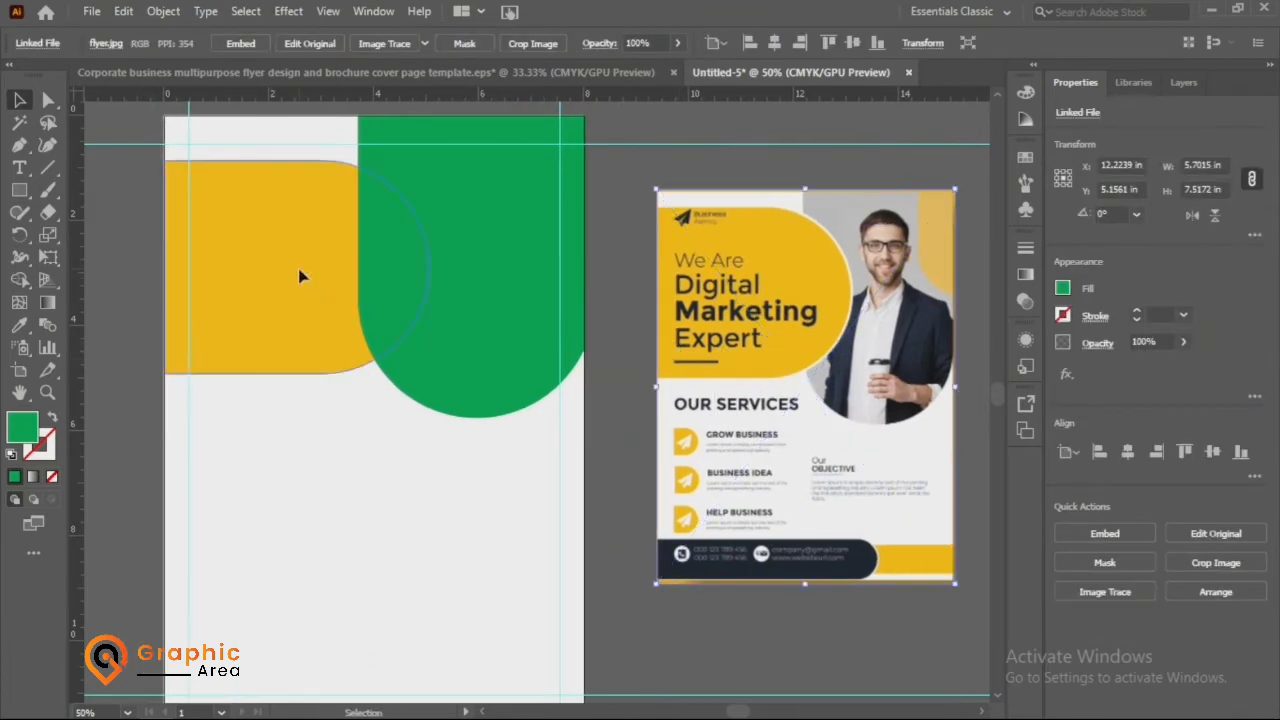
- Bring the yellow rounded shape in front of the green shape
{"action": "right_click", "coordinate": [283, 256]}
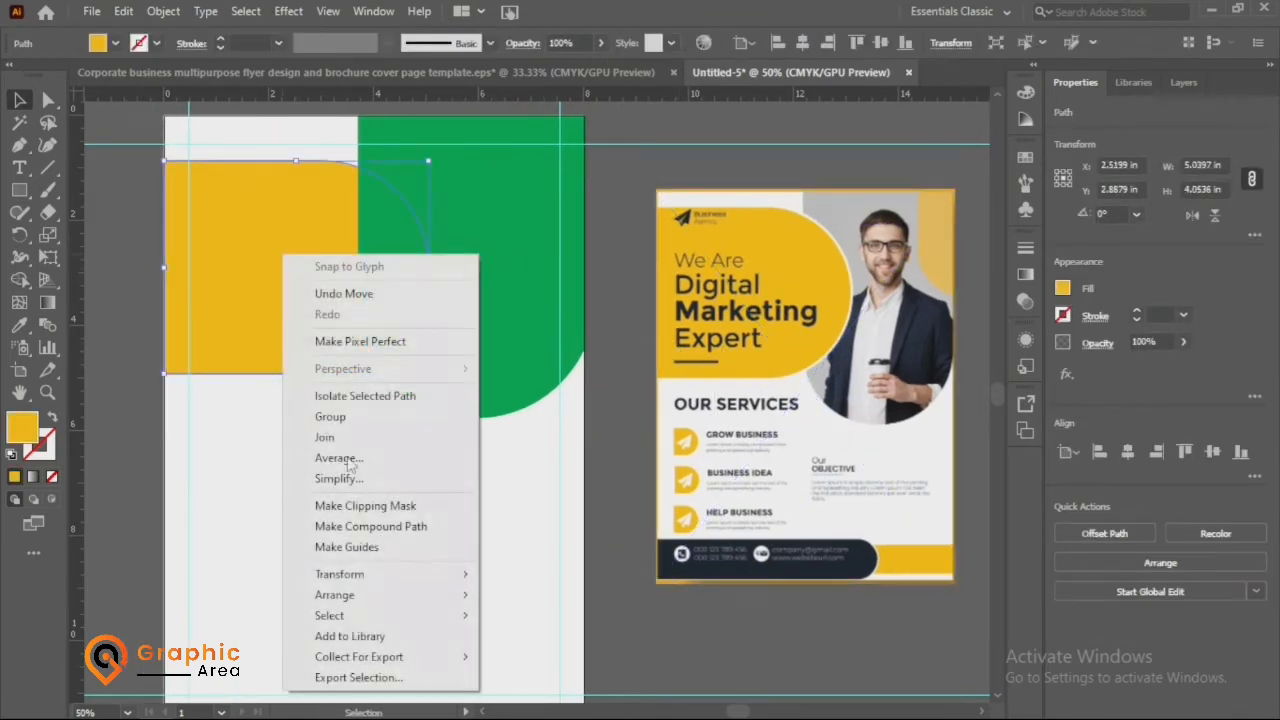
{"action": "mouse_move", "coordinate": [400, 595]}
{"action": "left_click", "coordinate": [556, 594]}
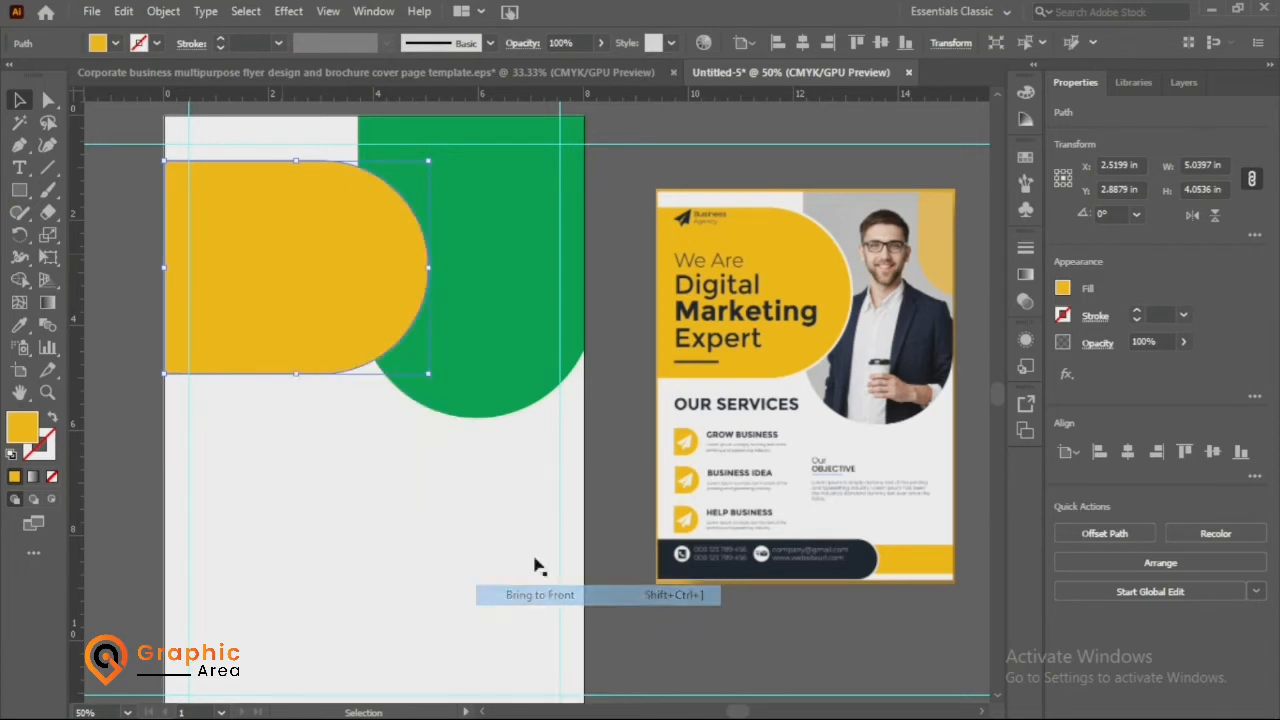
- Duplicate the yellow rounded shape in place, enlarge the copy to about 5.18 by 4.17 in, and fill it with white
{"action": "key", "text": "a"}
{"action": "key", "text": "v"}
{"action": "left_click_drag", "start_coordinate": [428, 160], "coordinate": [433, 158]}
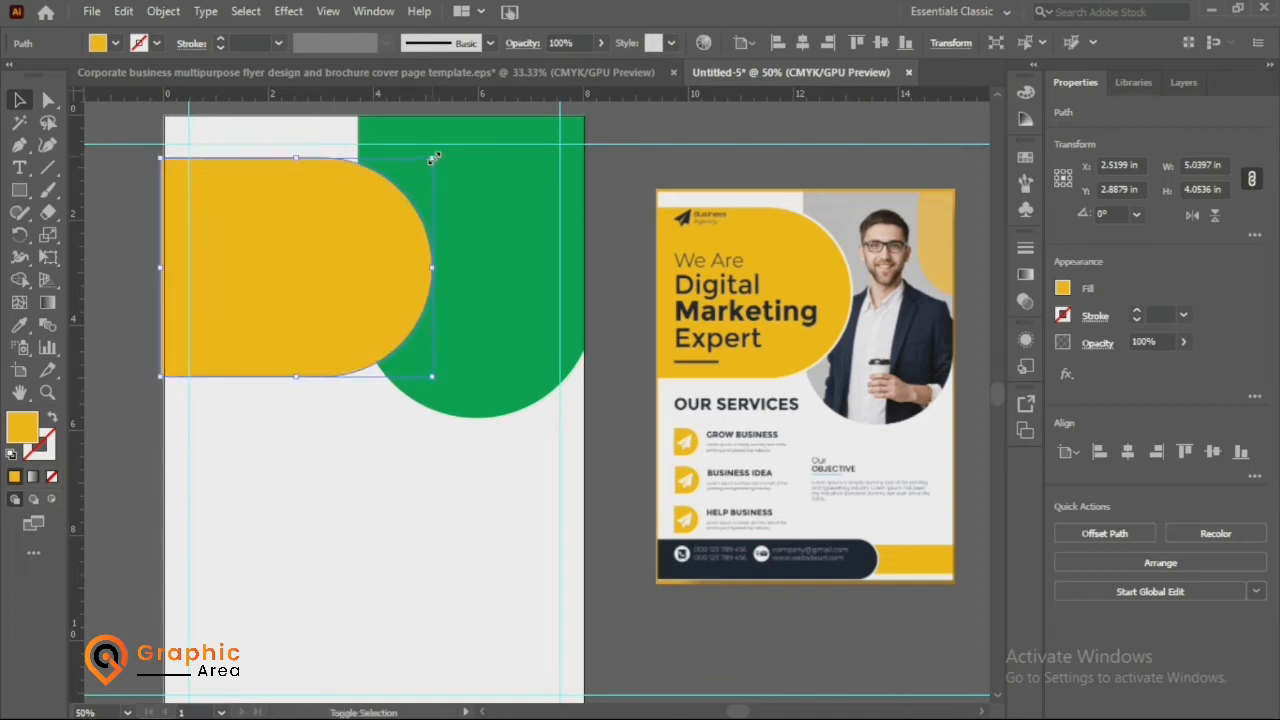
{"action": "left_click", "coordinate": [115, 43]}
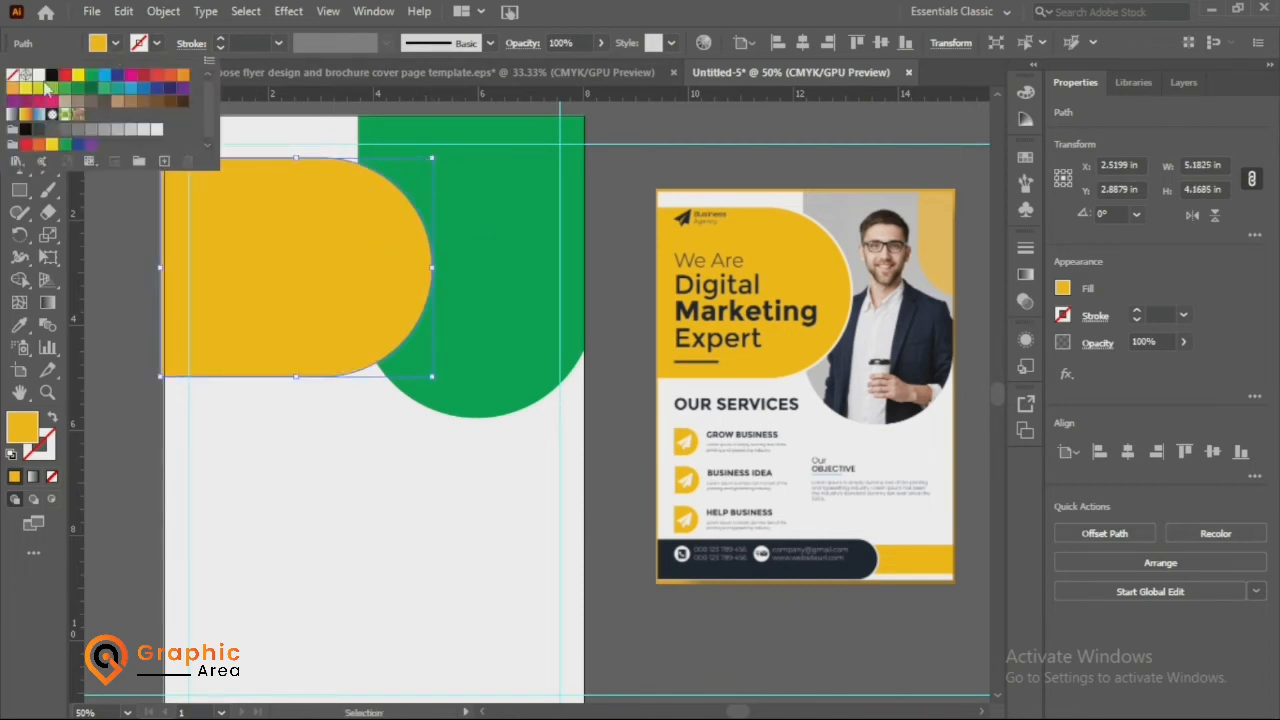
{"action": "left_click", "coordinate": [38, 76]}
{"action": "left_click", "coordinate": [1204, 78]}
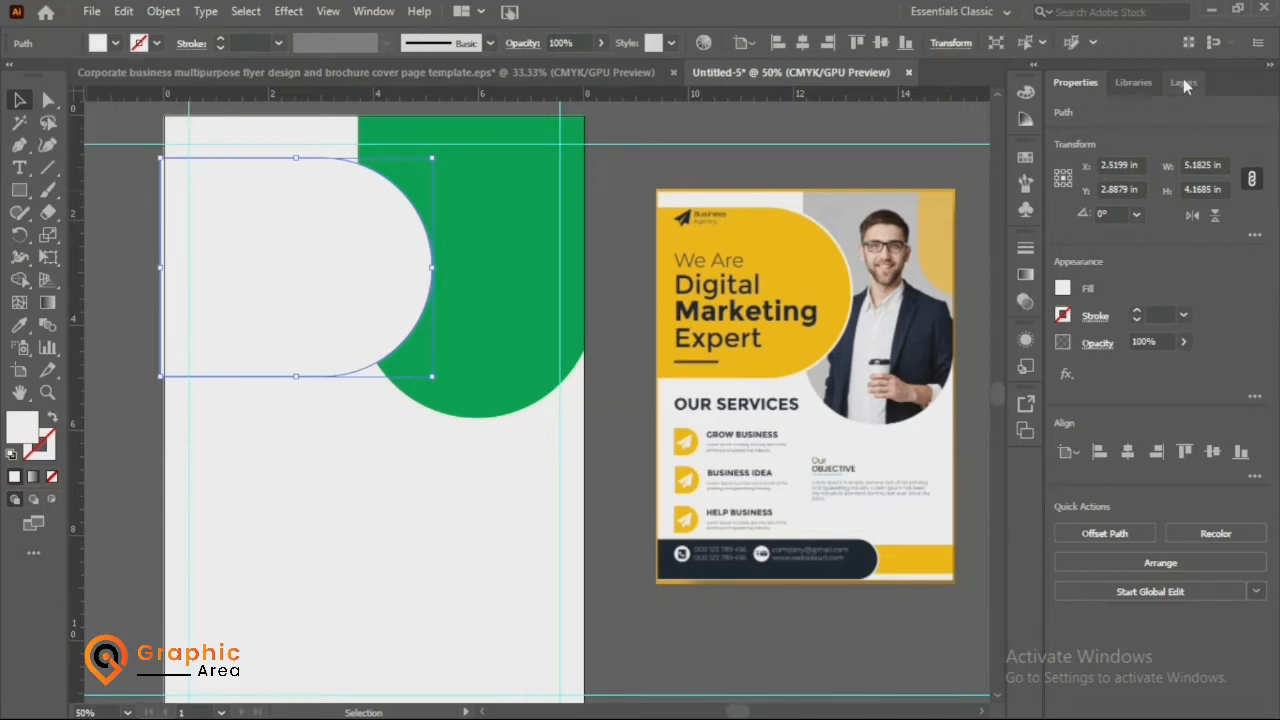
- Move the original yellow path above its white copy in Layer 1's stacking order
{"action": "left_click", "coordinate": [1183, 84]}
{"action": "left_click", "coordinate": [1042, 112]}
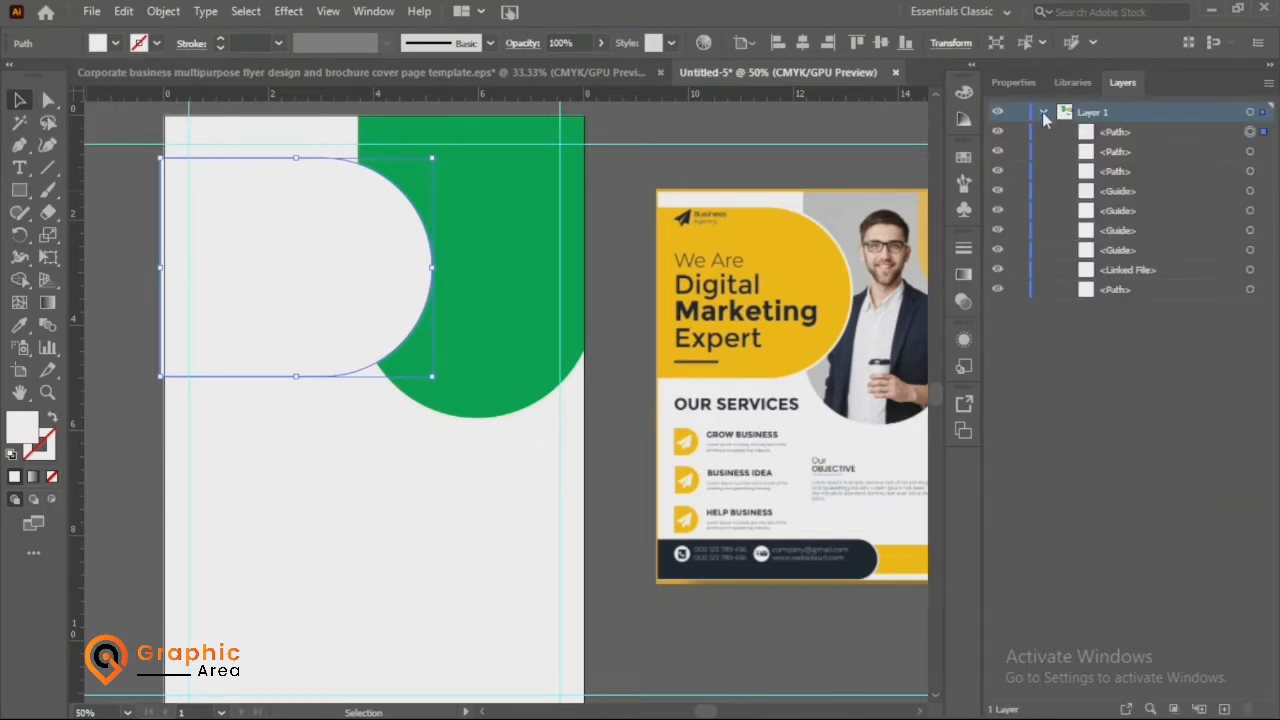
{"action": "left_click", "coordinate": [1140, 153]}
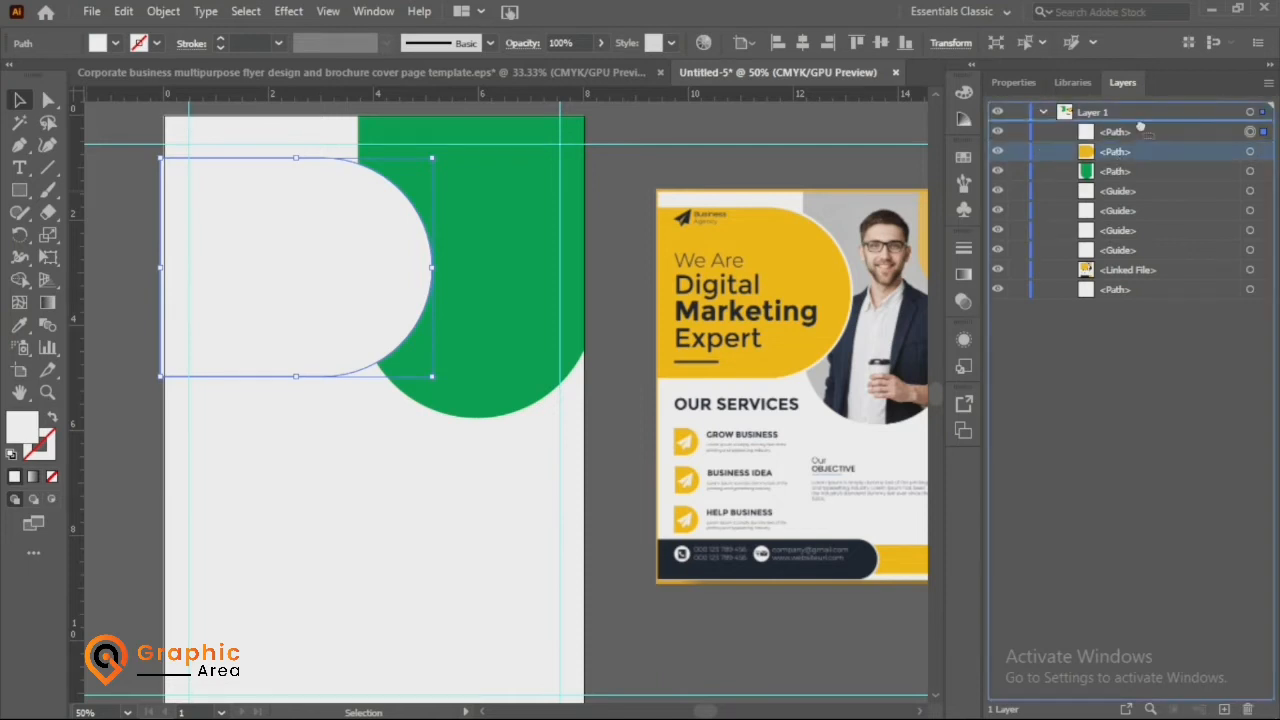
{"action": "left_click_drag", "start_coordinate": [1140, 153], "coordinate": [1120, 128]}
{"action": "left_click", "coordinate": [630, 181]}
- Trim the white border shape's overhang beyond the page's left edge using the Shape Builder
{"action": "scroll", "coordinate": [314, 306], "scroll_direction": "left", "scroll_amount": 1}
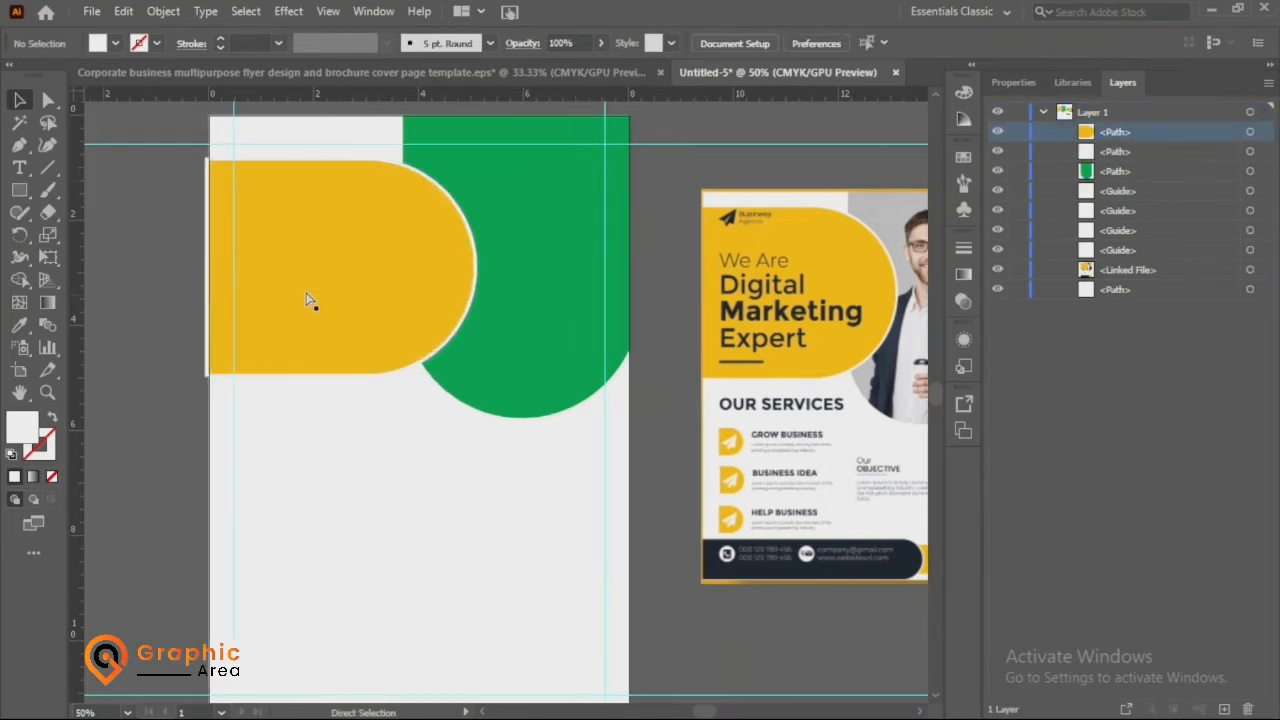
{"action": "left_click_drag", "start_coordinate": [157, 223], "coordinate": [334, 351]}
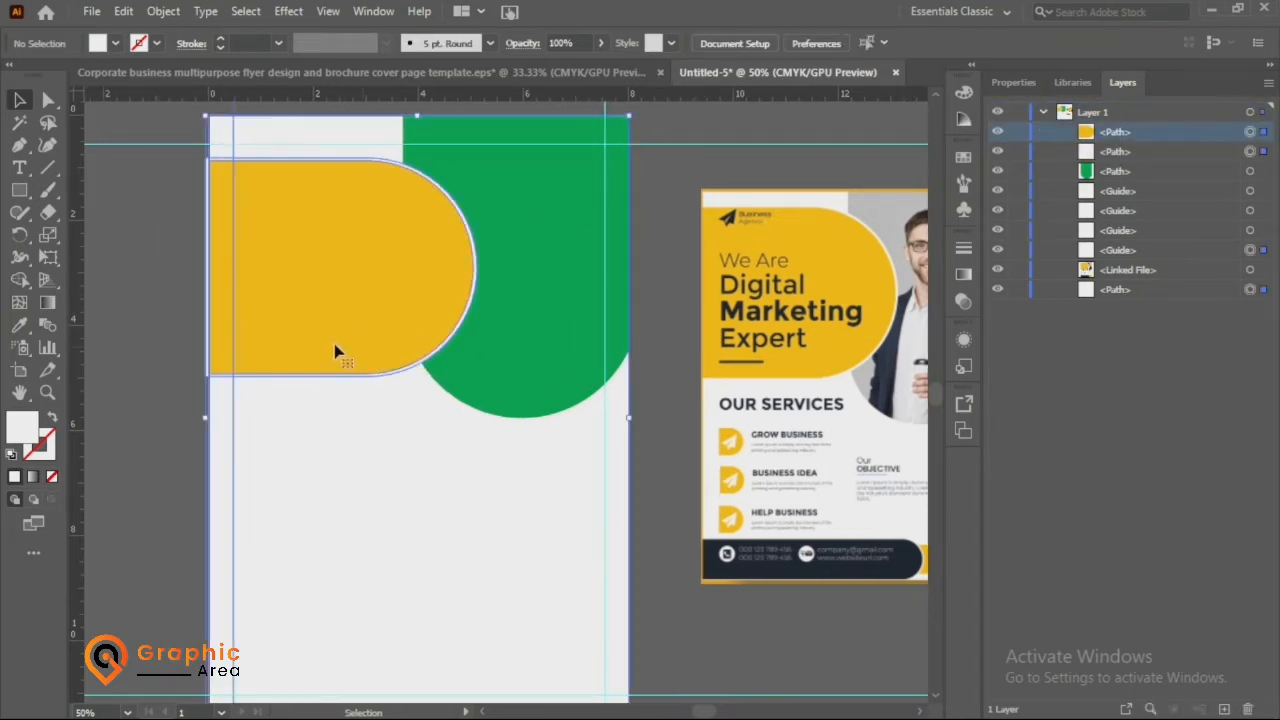
{"action": "left_click", "coordinate": [19, 280]}
{"action": "scroll", "coordinate": [175, 305], "scroll_direction": "up", "scroll_amount": 4}
{"action": "left_click_drag", "start_coordinate": [296, 350], "coordinate": [318, 363]}
{"action": "left_click", "coordinate": [19, 100]}
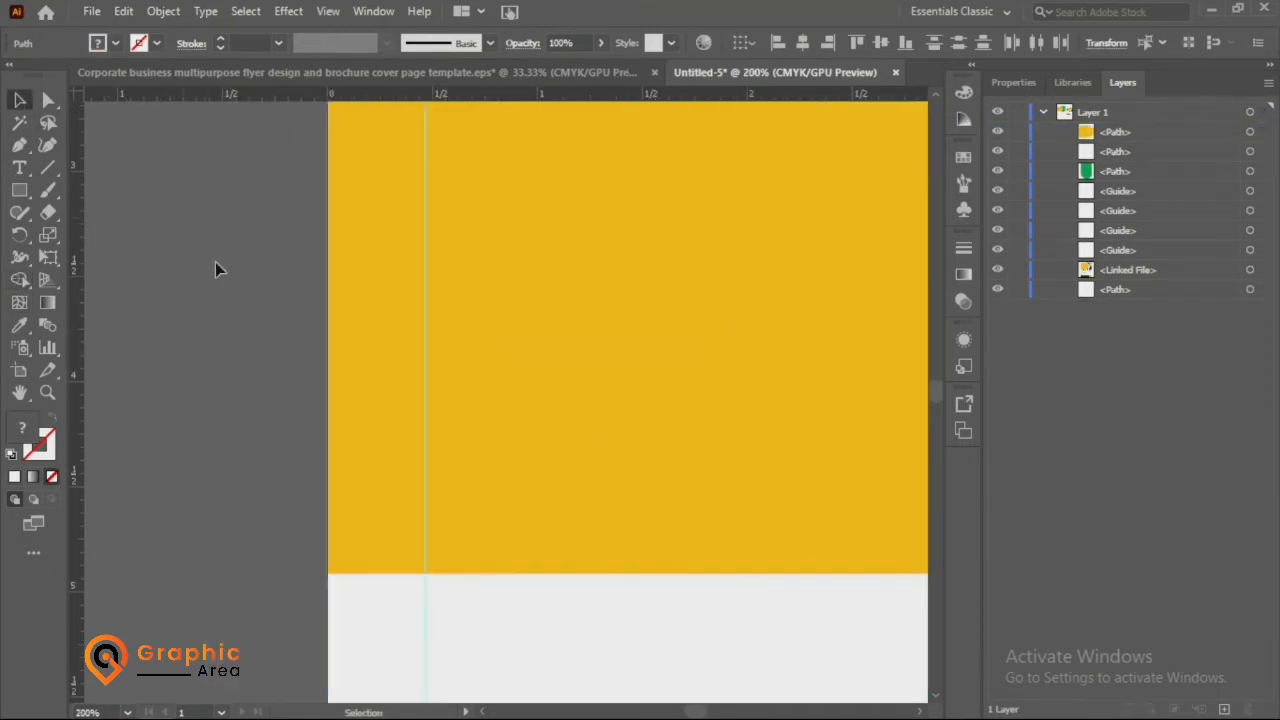
- Draw a rectangle about 1.5 by 2.4 in over the page's upper right corner and fully round its corners
{"action": "scroll", "coordinate": [217, 262], "scroll_direction": "down", "scroll_amount": 4}
{"action": "scroll", "coordinate": [220, 265], "scroll_direction": "right", "scroll_amount": 3}
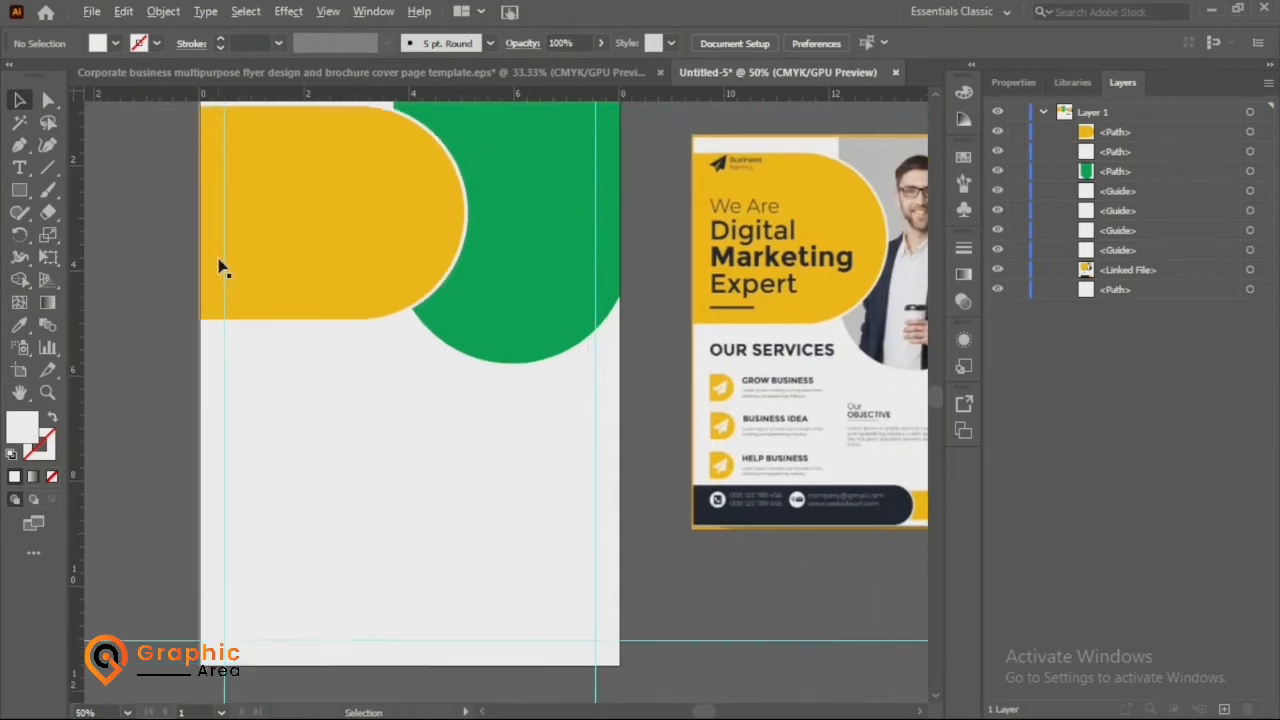
{"action": "scroll", "coordinate": [254, 277], "scroll_direction": "up", "scroll_amount": 1}
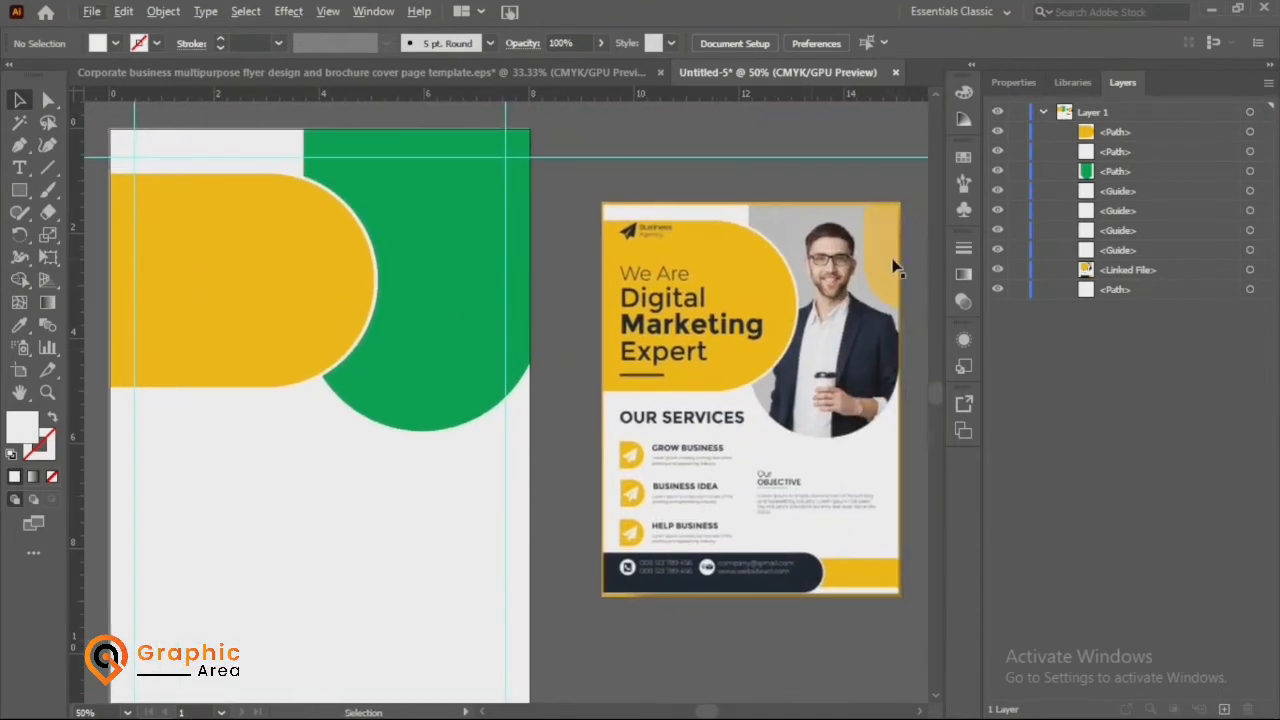
{"action": "left_click", "coordinate": [20, 191]}
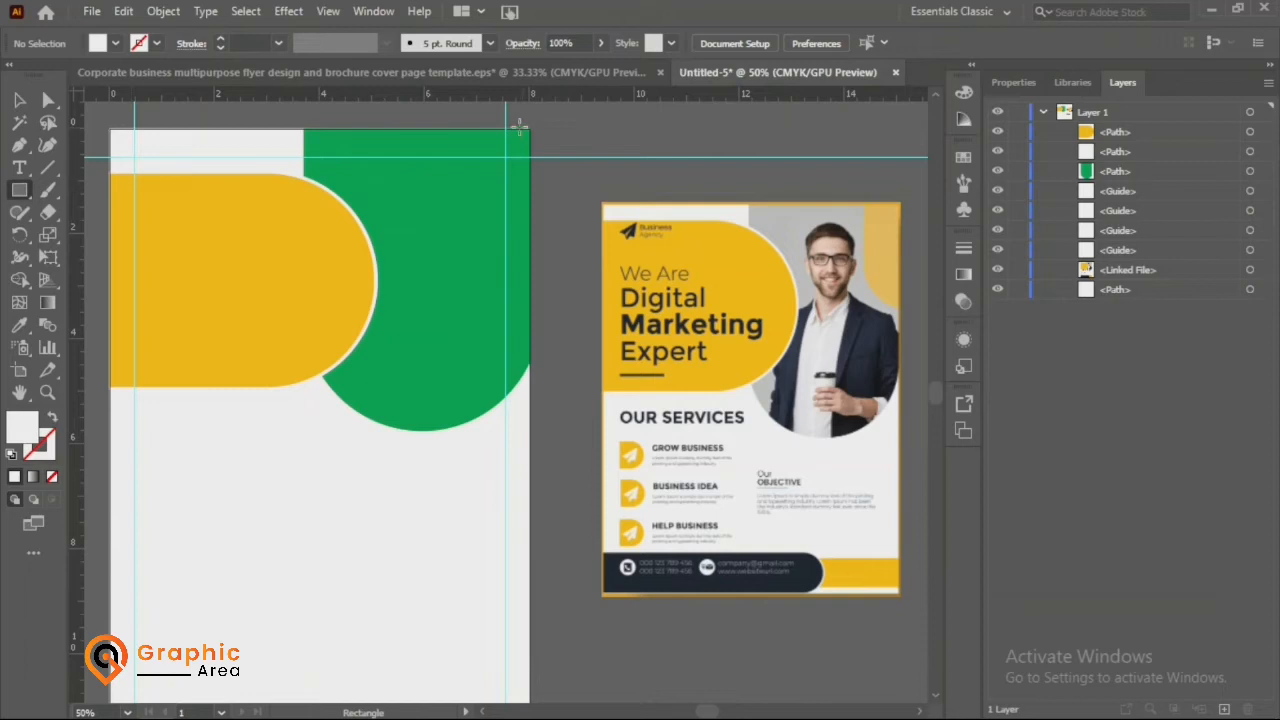
{"action": "left_click_drag", "start_coordinate": [568, 241], "coordinate": [568, 241]}
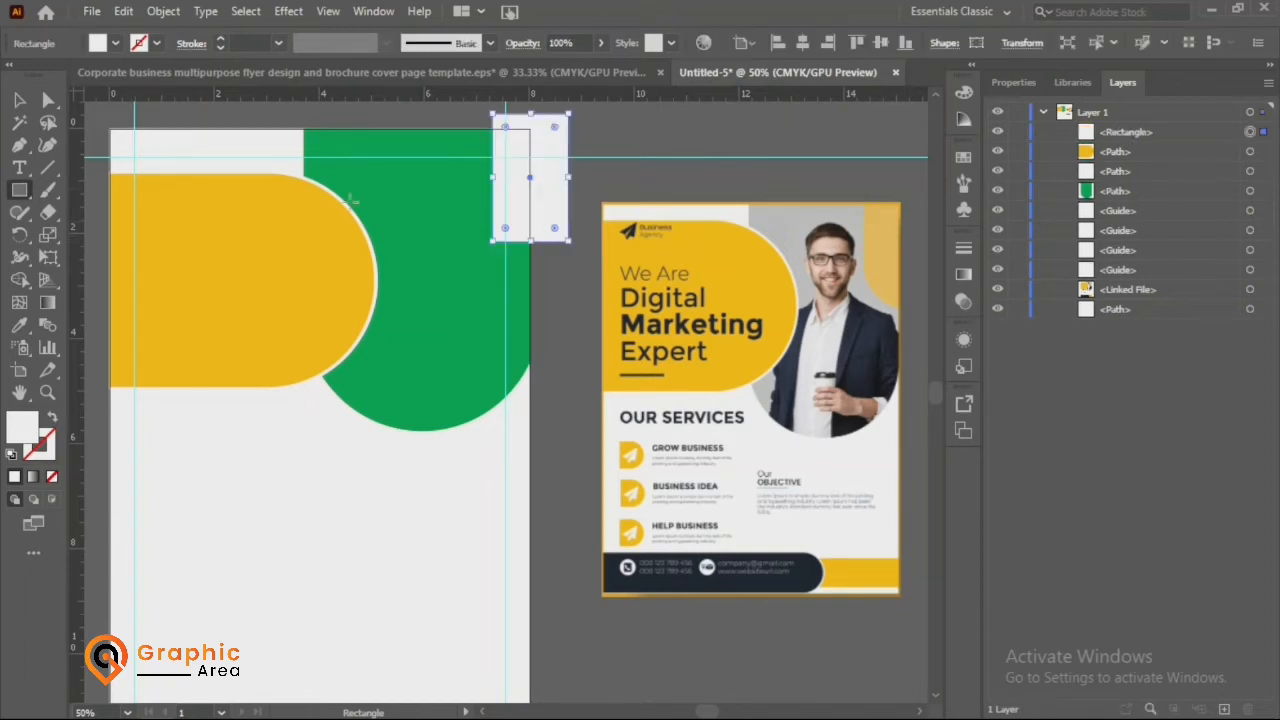
{"action": "key", "text": "v"}
{"action": "left_click_drag", "start_coordinate": [554, 127], "coordinate": [543, 150]}
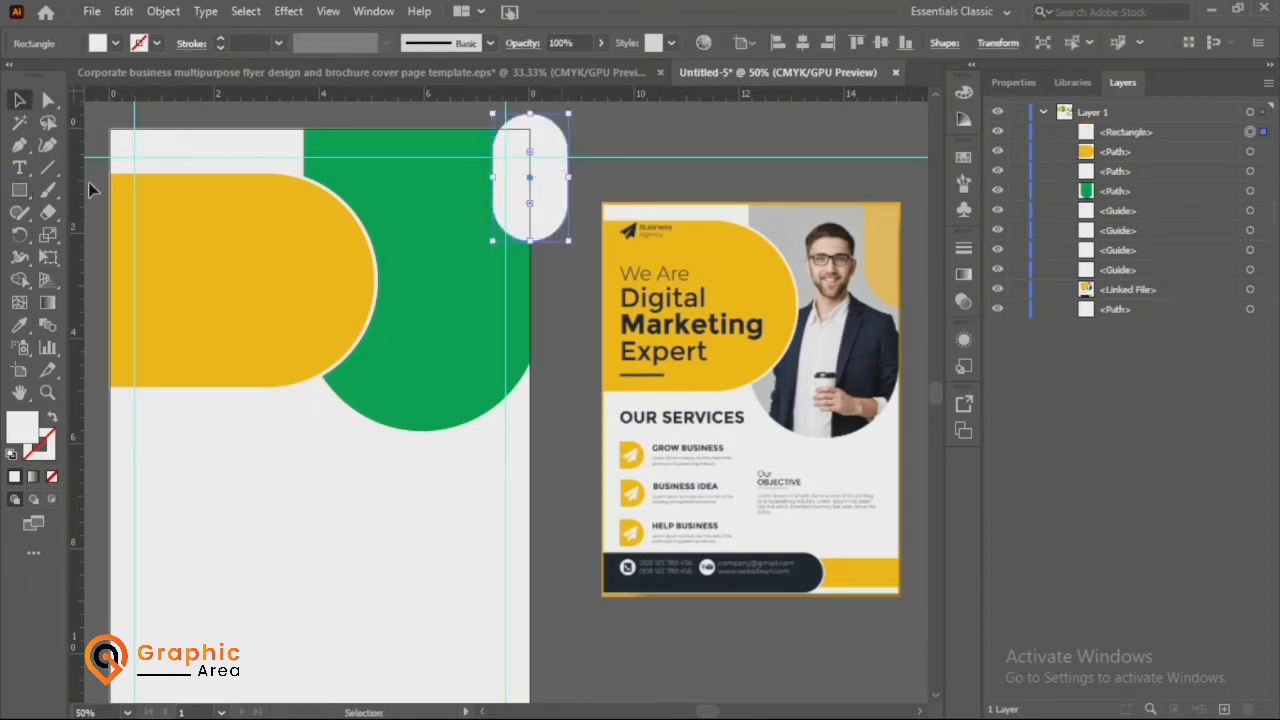
- Fill the rounded corner shape with the yellow sampled from the reference flyer and lengthen it to about 2.9 in high
{"action": "left_click", "coordinate": [19, 325]}
{"action": "left_click", "coordinate": [748, 295]}
{"action": "key", "text": "v"}
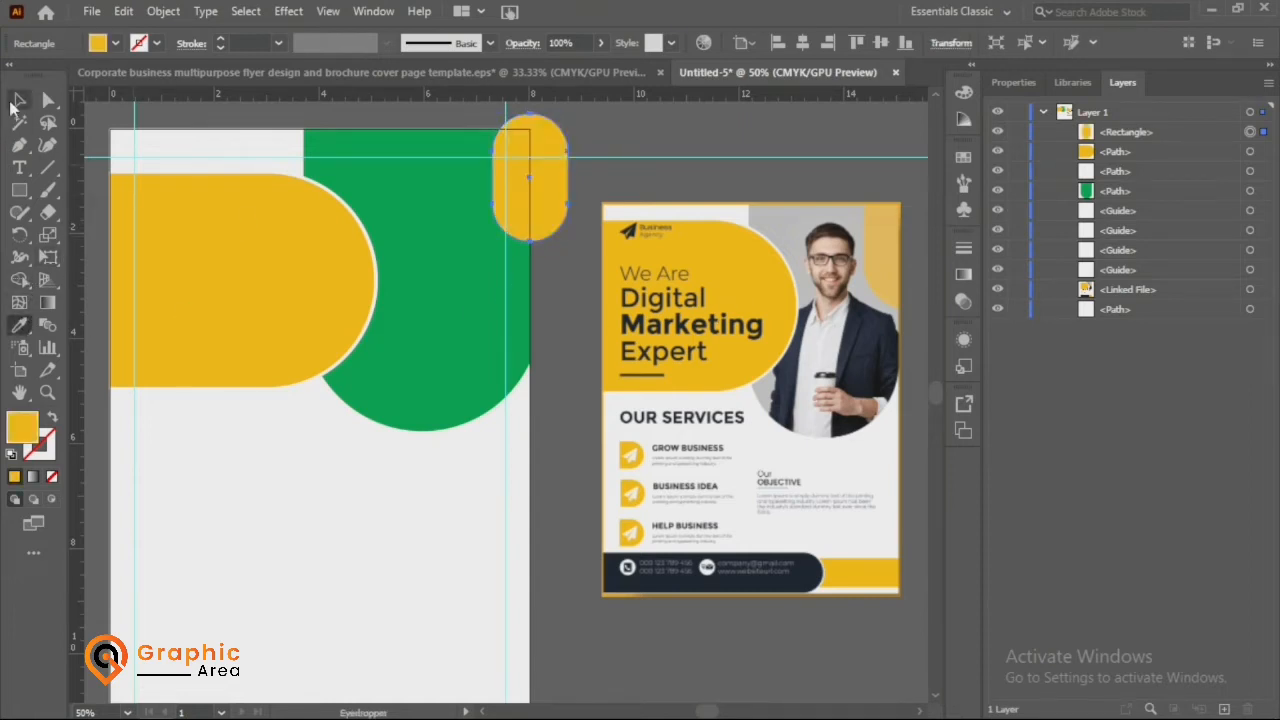
{"action": "left_click_drag", "start_coordinate": [536, 188], "coordinate": [529, 262]}
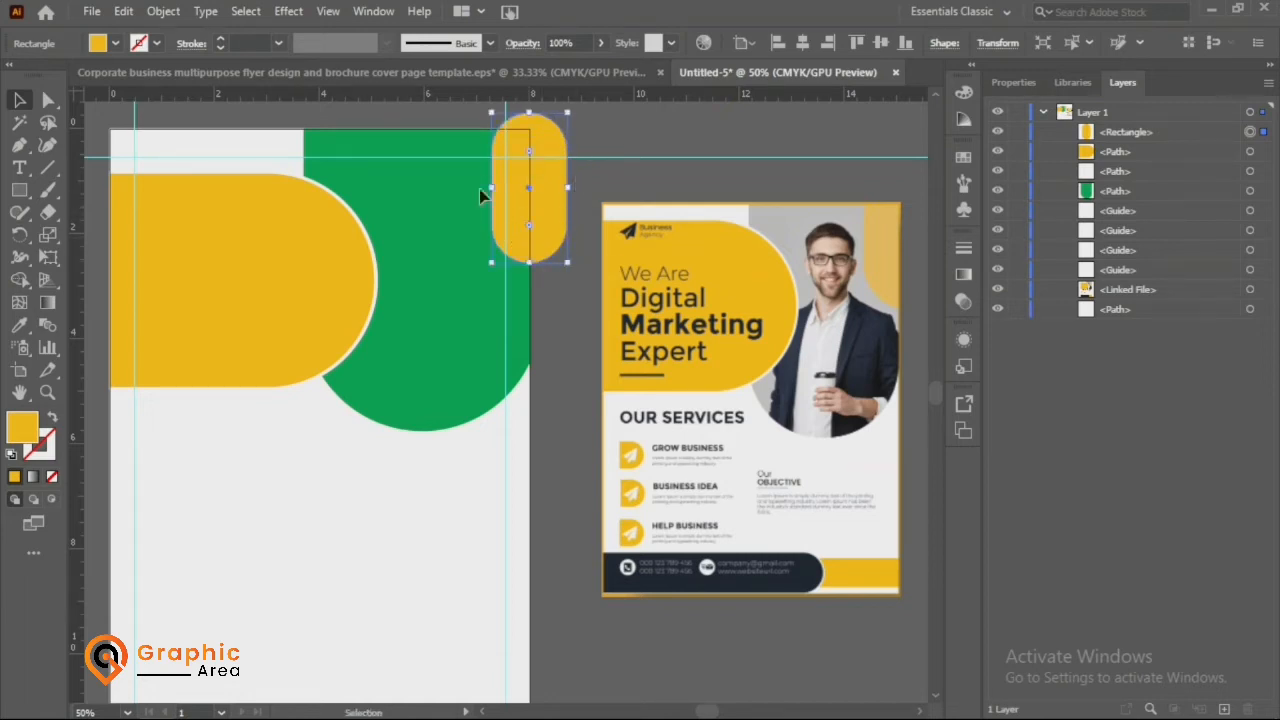
- Trim away the parts of the yellow corner shape outside the page with the Shape Builder on all shapes
{"action": "key", "text": "ctrl+a"}
{"action": "left_click", "coordinate": [19, 279]}
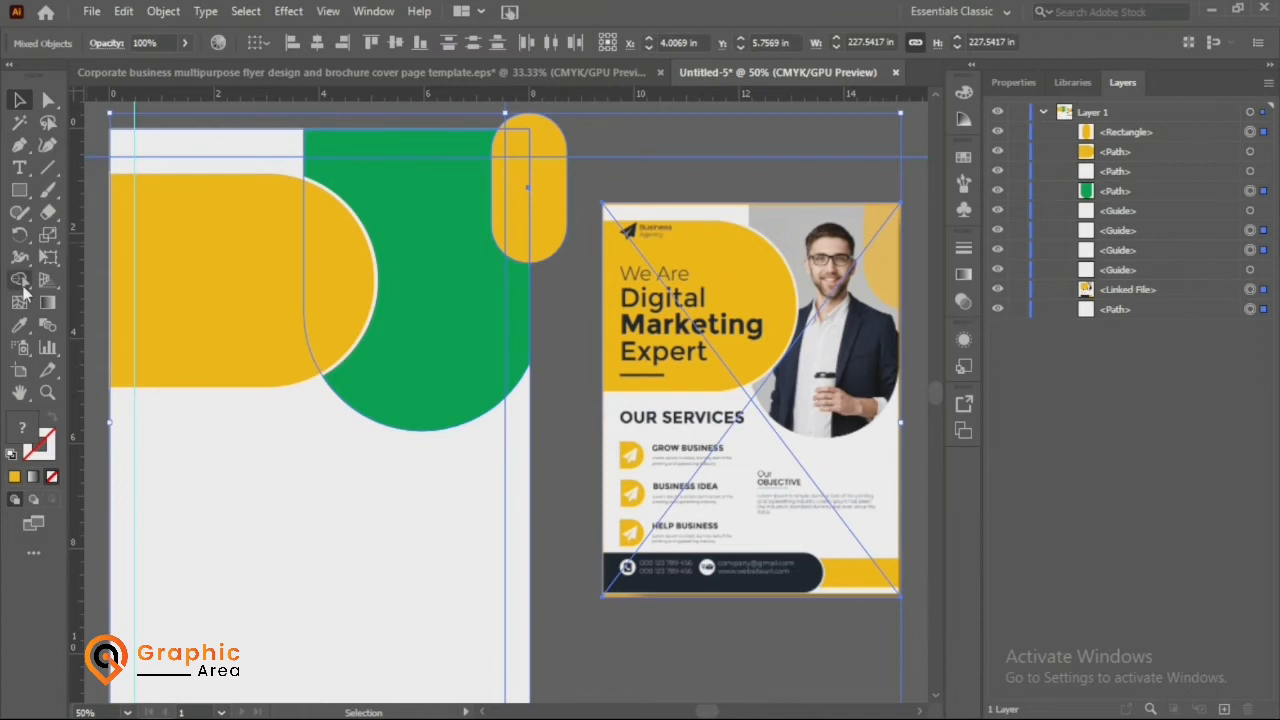
{"action": "left_click", "coordinate": [549, 215], "text": "alt"}
{"action": "key", "text": "v"}
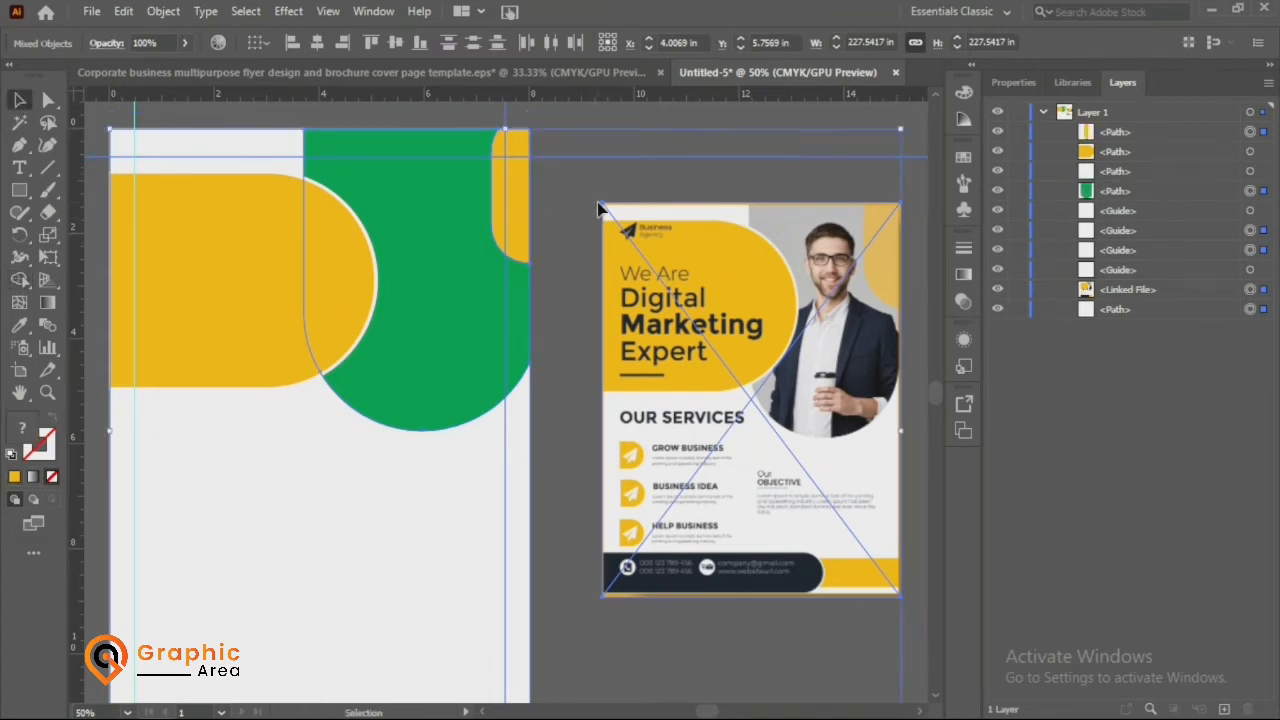
{"action": "left_click", "coordinate": [562, 194]}
- Draw a yellow rectangle about 5.2 by 1.5 in across the page's lower left corner and fully round its right corners
{"action": "scroll", "coordinate": [572, 202], "scroll_direction": "down", "scroll_amount": 5}
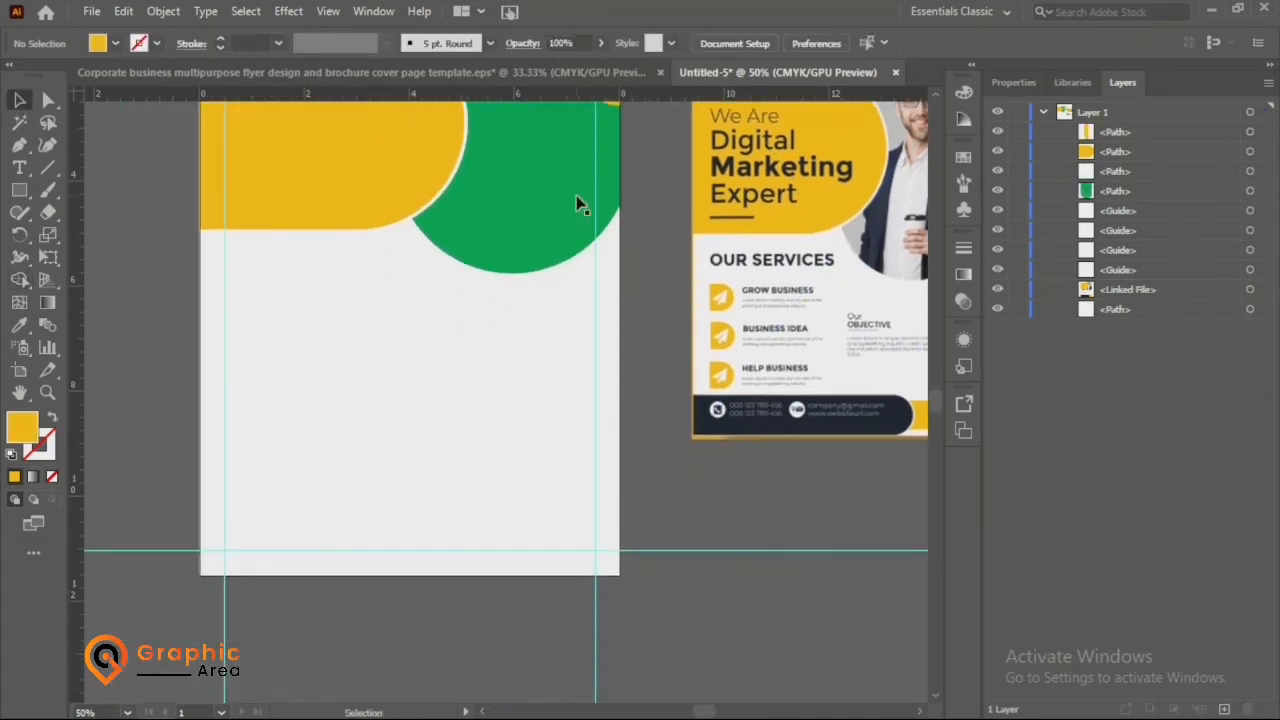
{"action": "scroll", "coordinate": [577, 208], "scroll_direction": "down", "scroll_amount": 6}
{"action": "scroll", "coordinate": [577, 211], "scroll_direction": "left", "scroll_amount": 3}
{"action": "left_click_drag", "start_coordinate": [830, 223], "coordinate": [791, 226]}
{"action": "left_click", "coordinate": [19, 190]}
{"action": "left_click_drag", "start_coordinate": [160, 345], "coordinate": [431, 420]}
{"action": "left_click", "coordinate": [19, 100]}
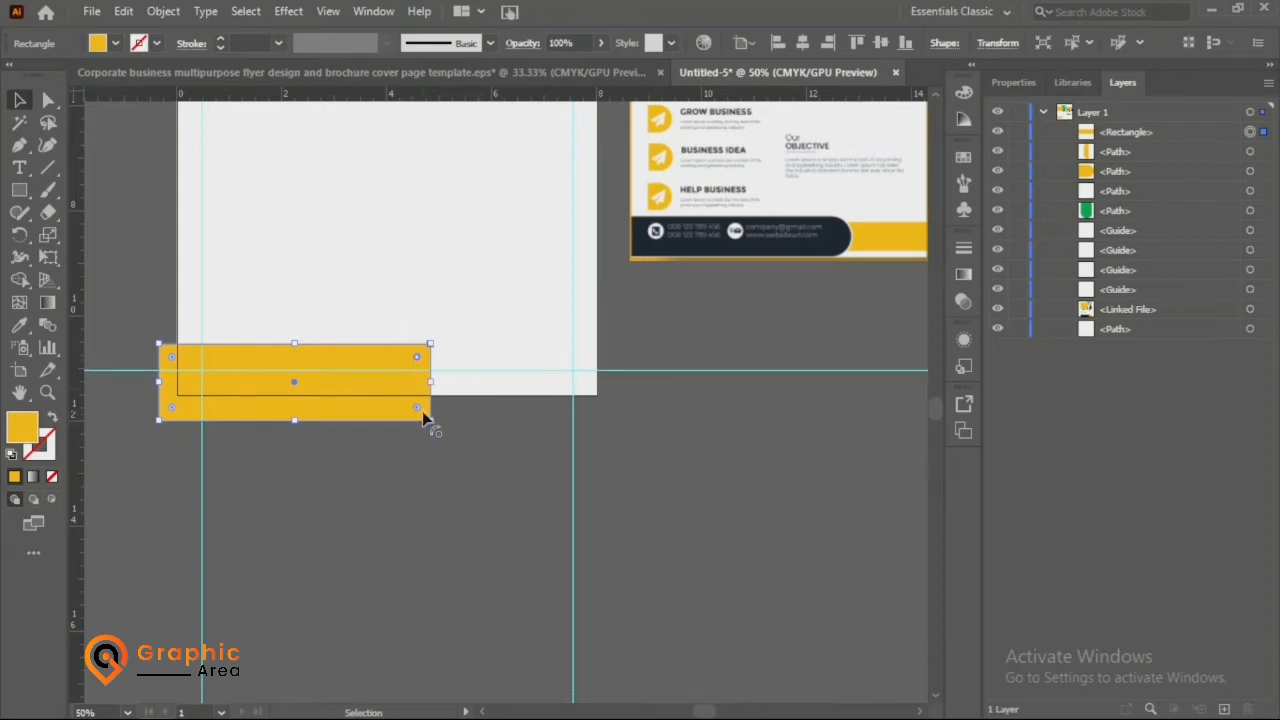
{"action": "left_click_drag", "start_coordinate": [420, 413], "coordinate": [255, 381]}
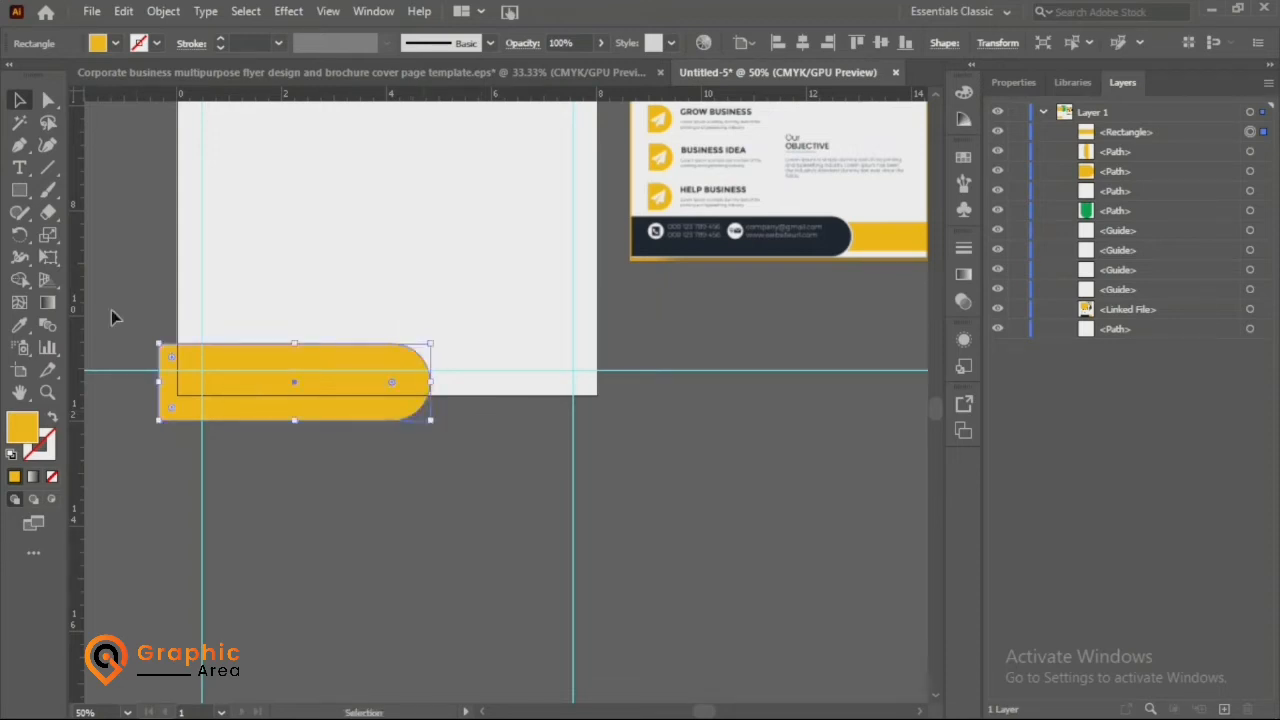
- Try to trim the parts of the lower yellow bar outside the page with the Shape Builder
{"action": "left_click_drag", "start_coordinate": [344, 474], "coordinate": [346, 477]}
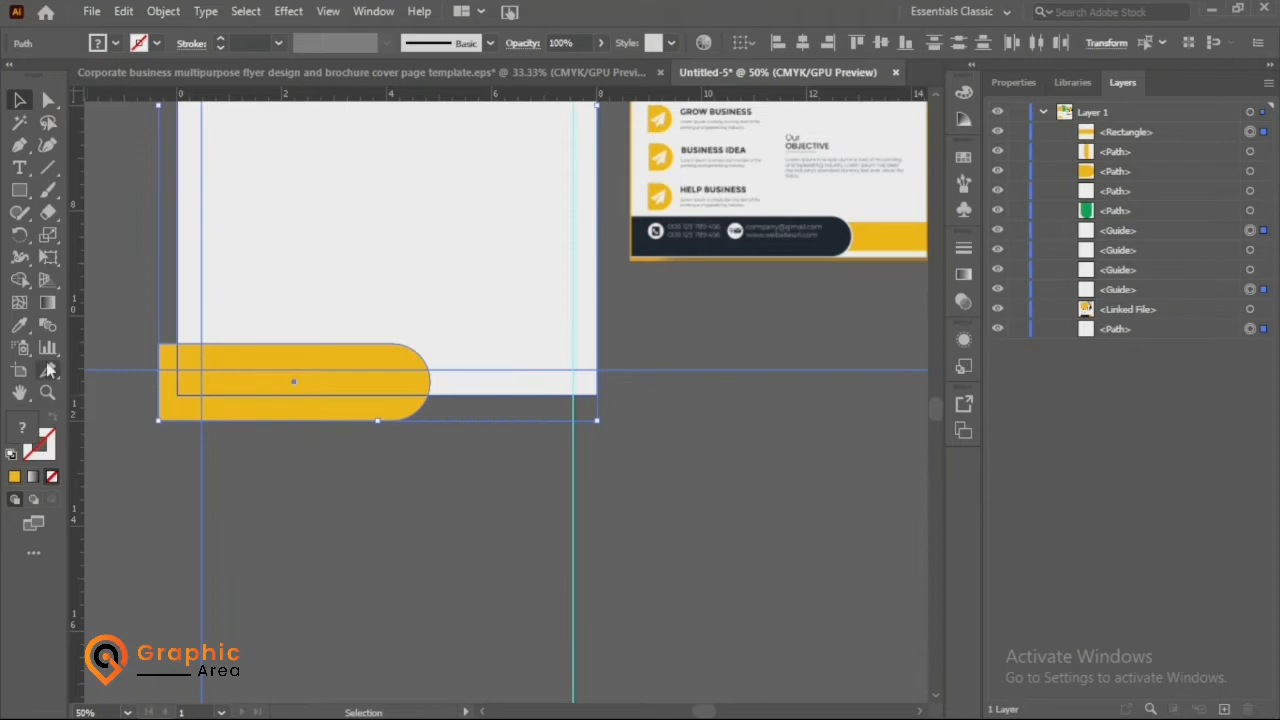
{"action": "left_click", "coordinate": [19, 281]}
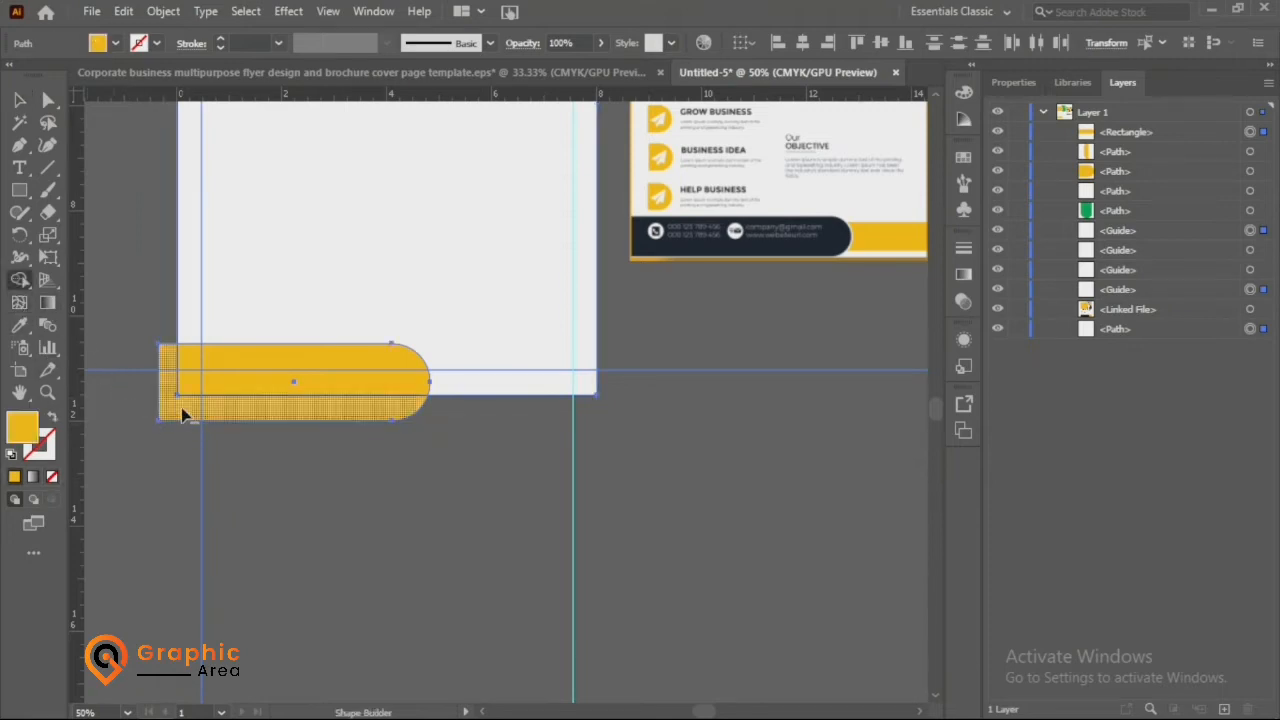
{"action": "left_click", "coordinate": [183, 409], "text": "alt"}
{"action": "key", "text": "ctrl+z"}
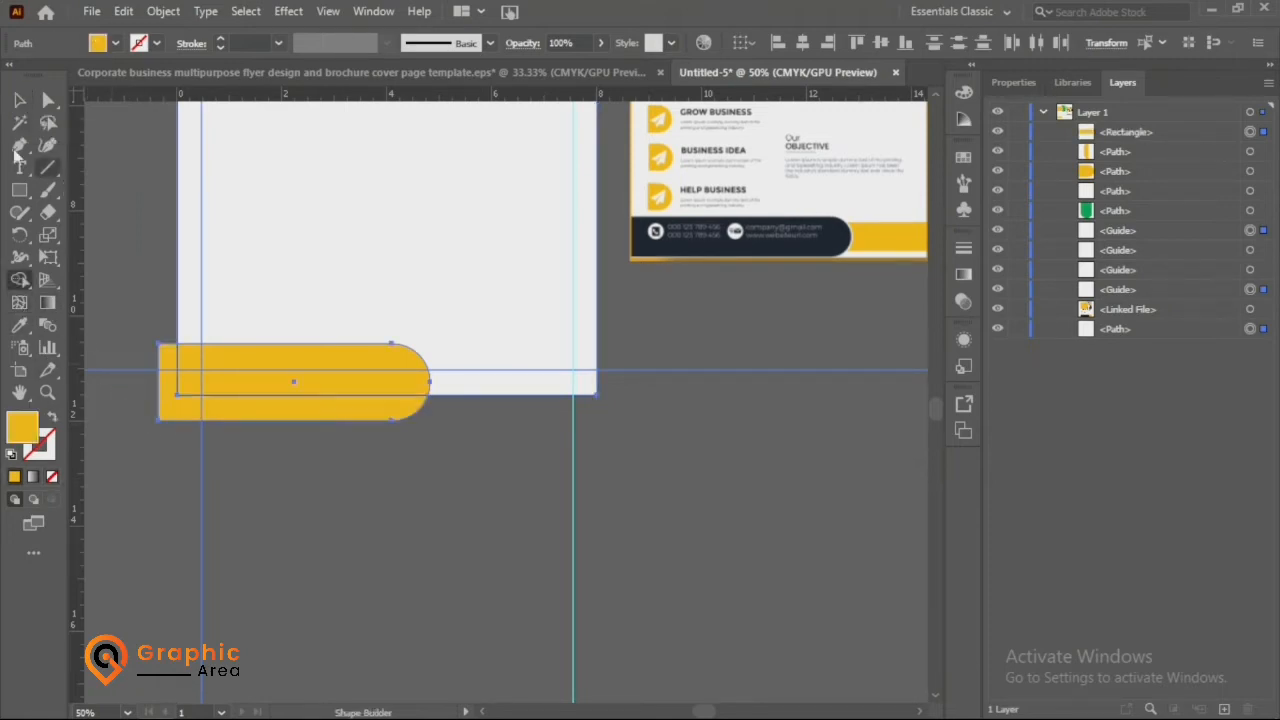
- Move the lower yellow bar up above the page's bottom edge and trim off its overhang beyond the left edge
{"action": "left_click", "coordinate": [16, 104]}
{"action": "left_click", "coordinate": [291, 397]}
{"action": "left_click_drag", "start_coordinate": [291, 397], "coordinate": [315, 346]}
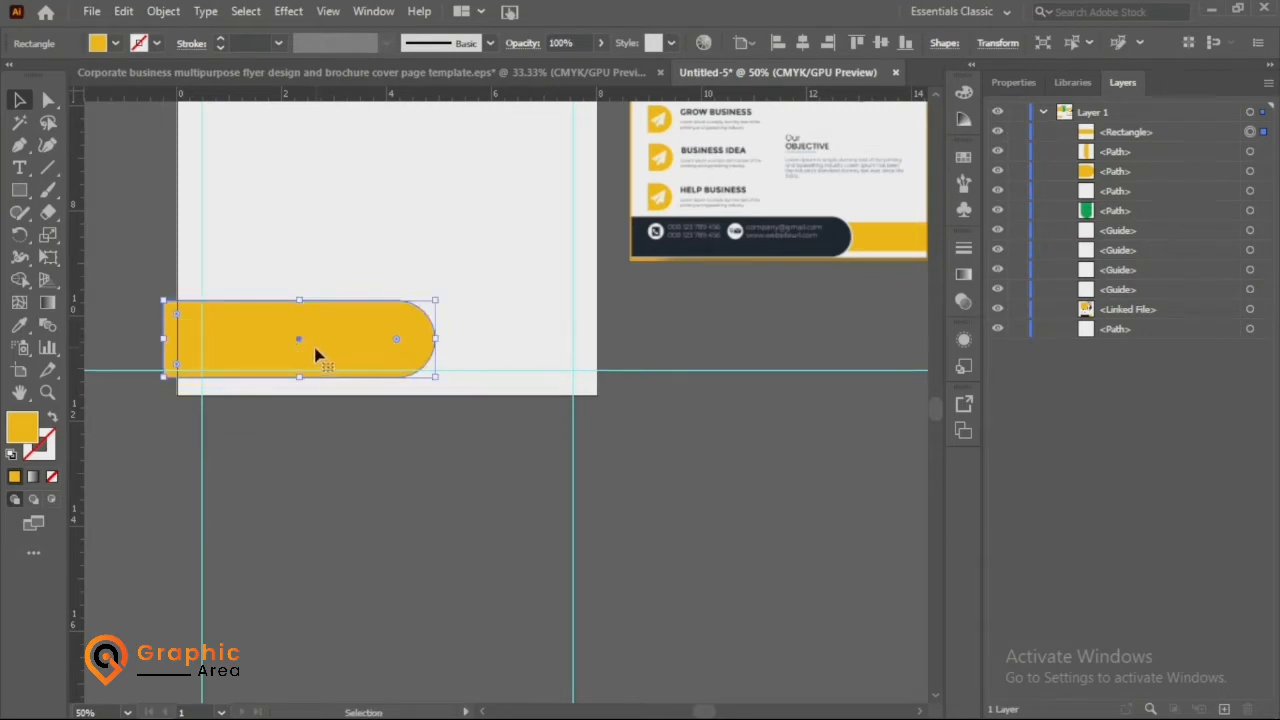
{"action": "scroll", "coordinate": [314, 354], "scroll_direction": "right", "scroll_amount": 2}
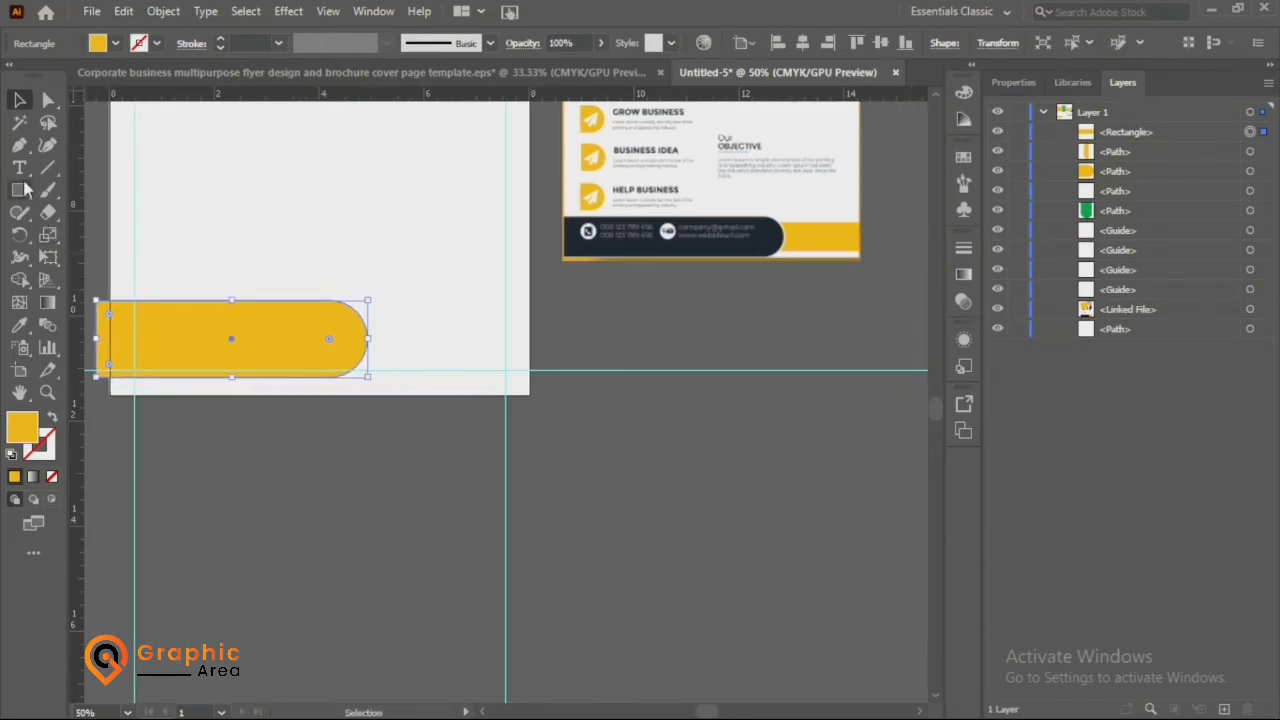
{"action": "left_click", "coordinate": [20, 281]}
{"action": "left_click", "coordinate": [103, 333]}
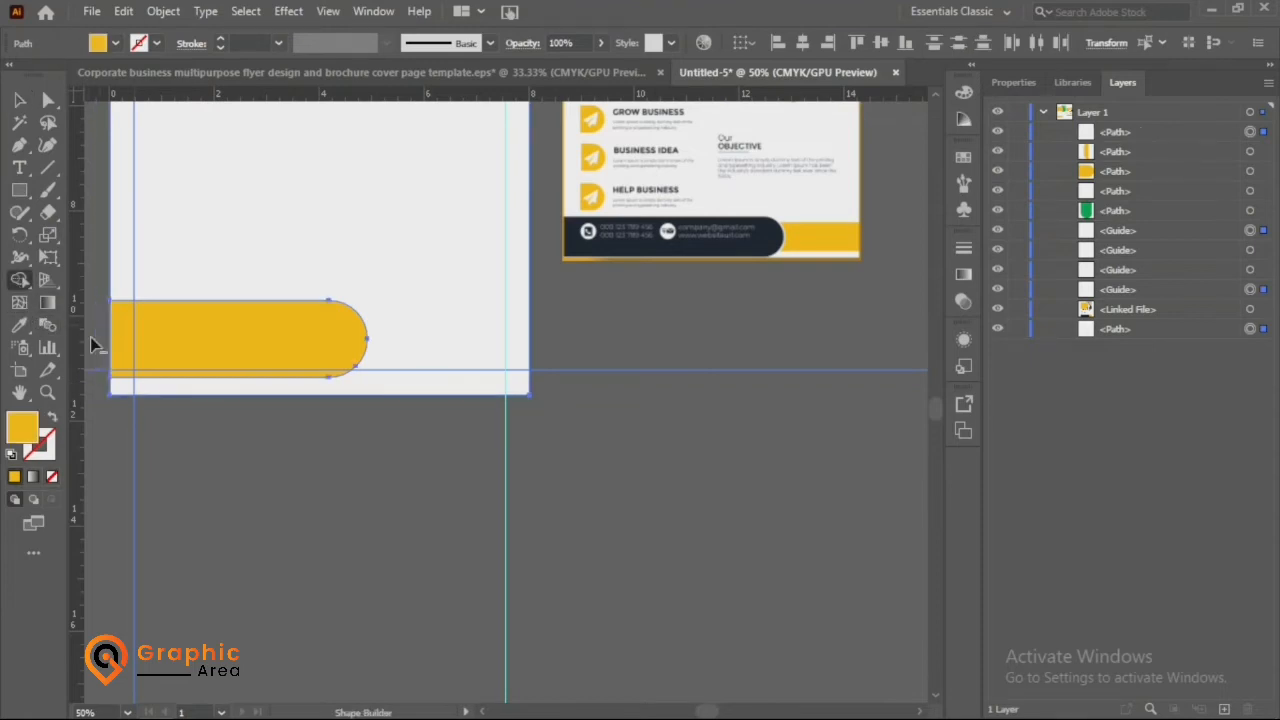
{"action": "left_click", "coordinate": [19, 190]}
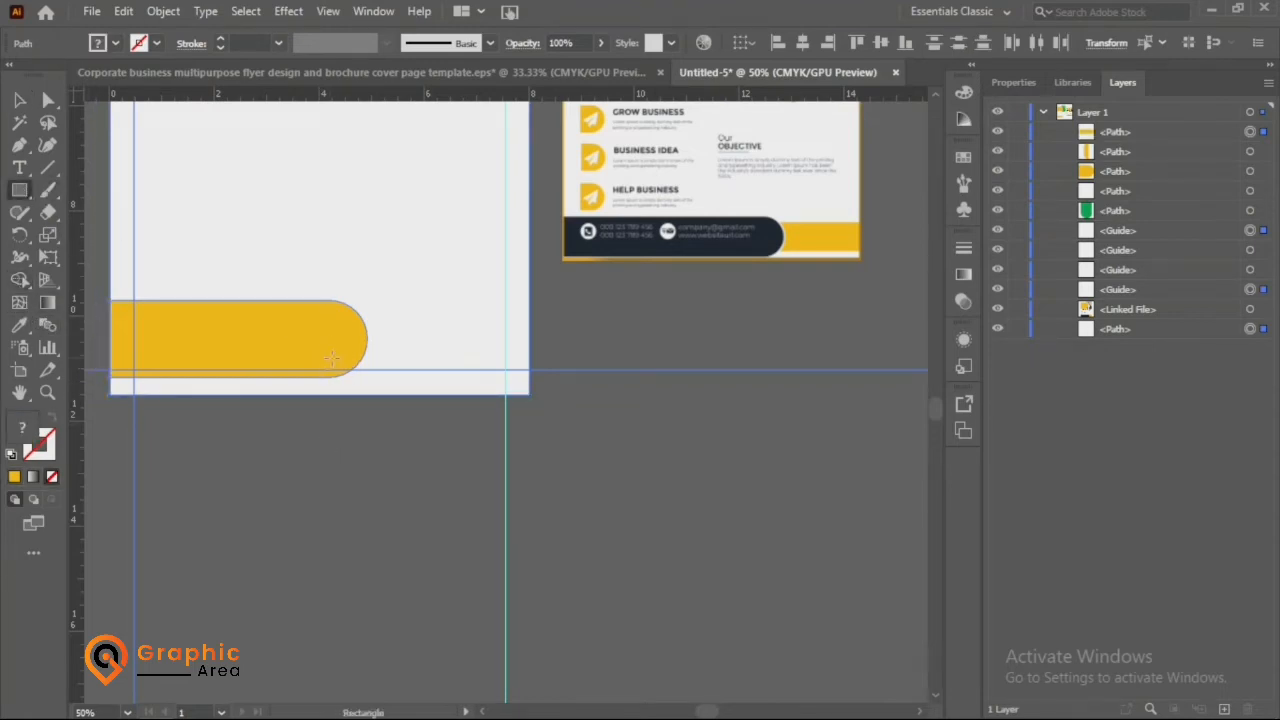
{"action": "left_click", "coordinate": [332, 466]}
{"action": "left_click", "coordinate": [684, 401]}
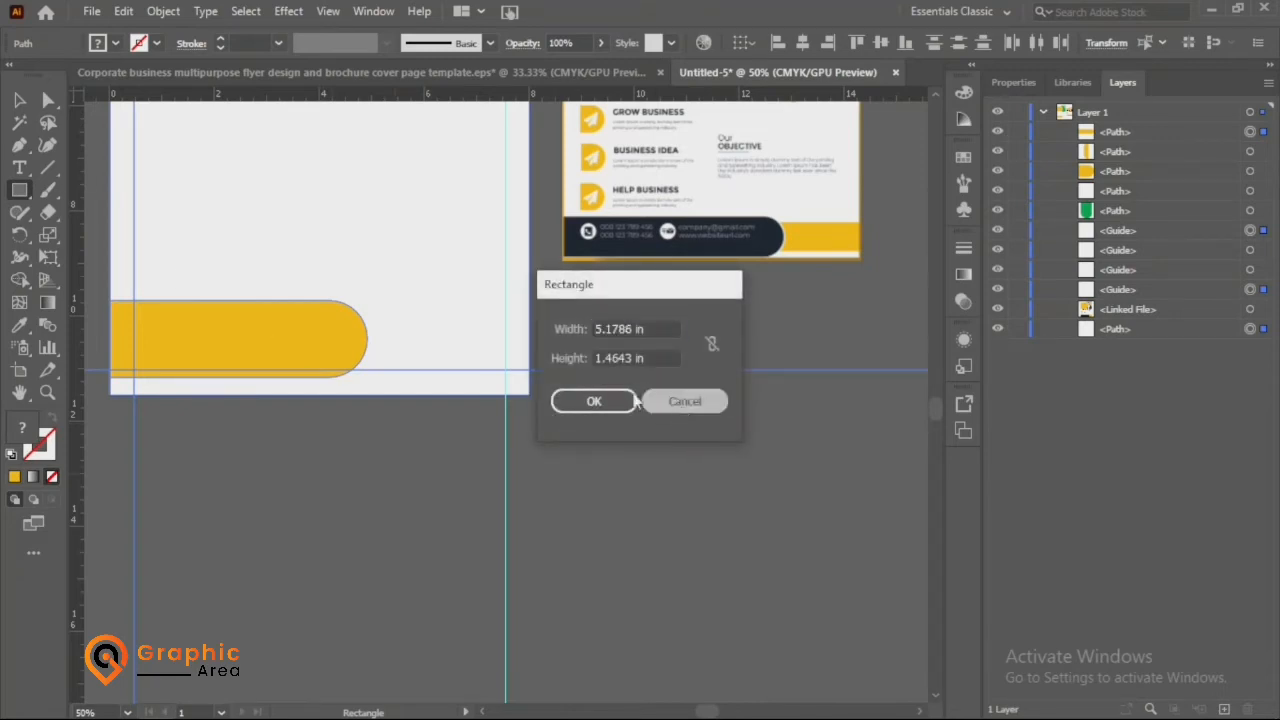
- Rest the lower yellow bar on the bottom margin guide and nudge it right, flush with the page's left edge
{"action": "left_click", "coordinate": [19, 100]}
{"action": "left_click", "coordinate": [271, 553]}
{"action": "scroll", "coordinate": [271, 553], "scroll_direction": "left", "scroll_amount": 2}
{"action": "left_click_drag", "start_coordinate": [351, 337], "coordinate": [346, 325]}
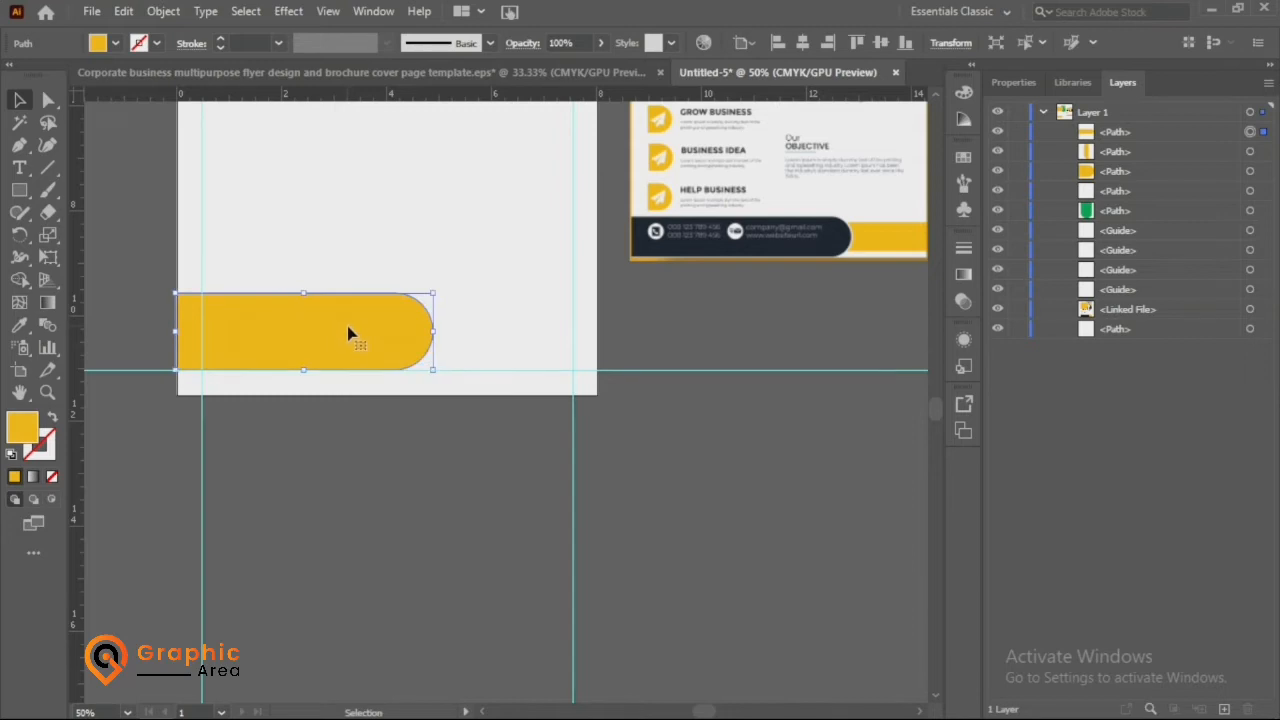
{"action": "left_click", "coordinate": [1010, 84]}
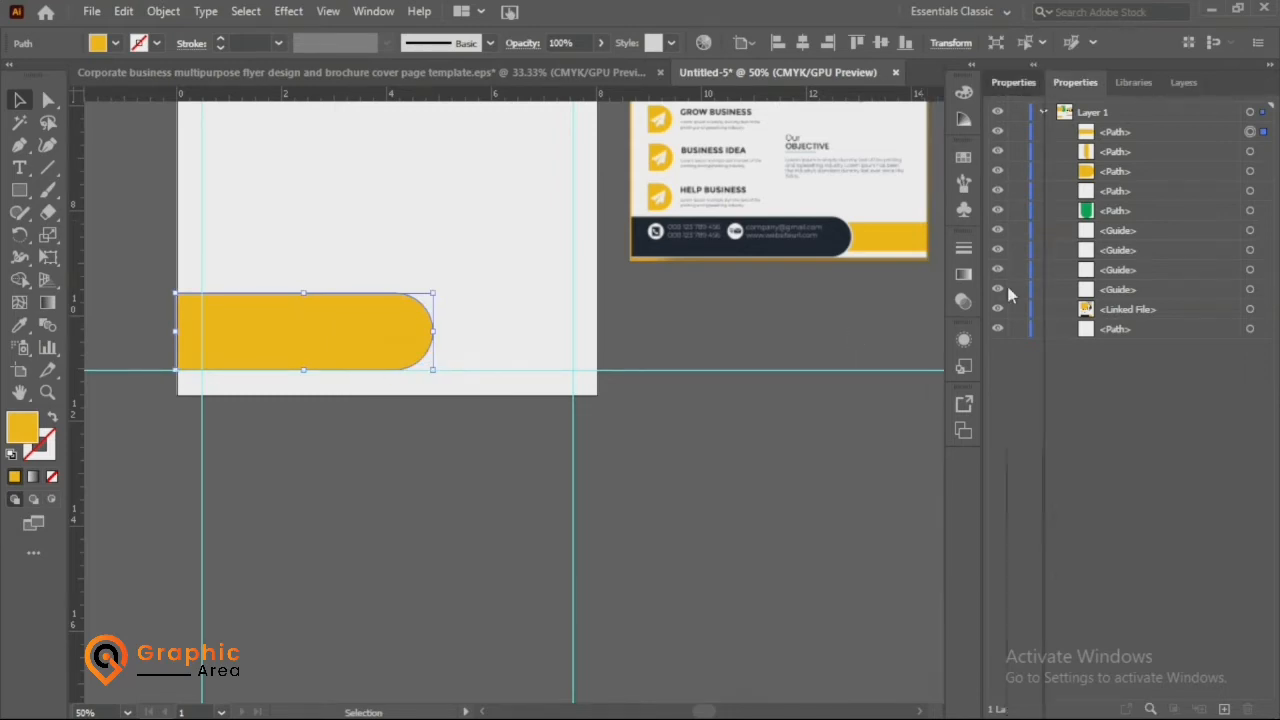
{"action": "key", "text": "Right"}
{"action": "left_click", "coordinate": [397, 490]}
- Duplicate the lower yellow bar in place and enlarge the back copy slightly to about 5.1 in wide
{"action": "key", "text": "a"}
{"action": "left_click", "coordinate": [388, 358]}
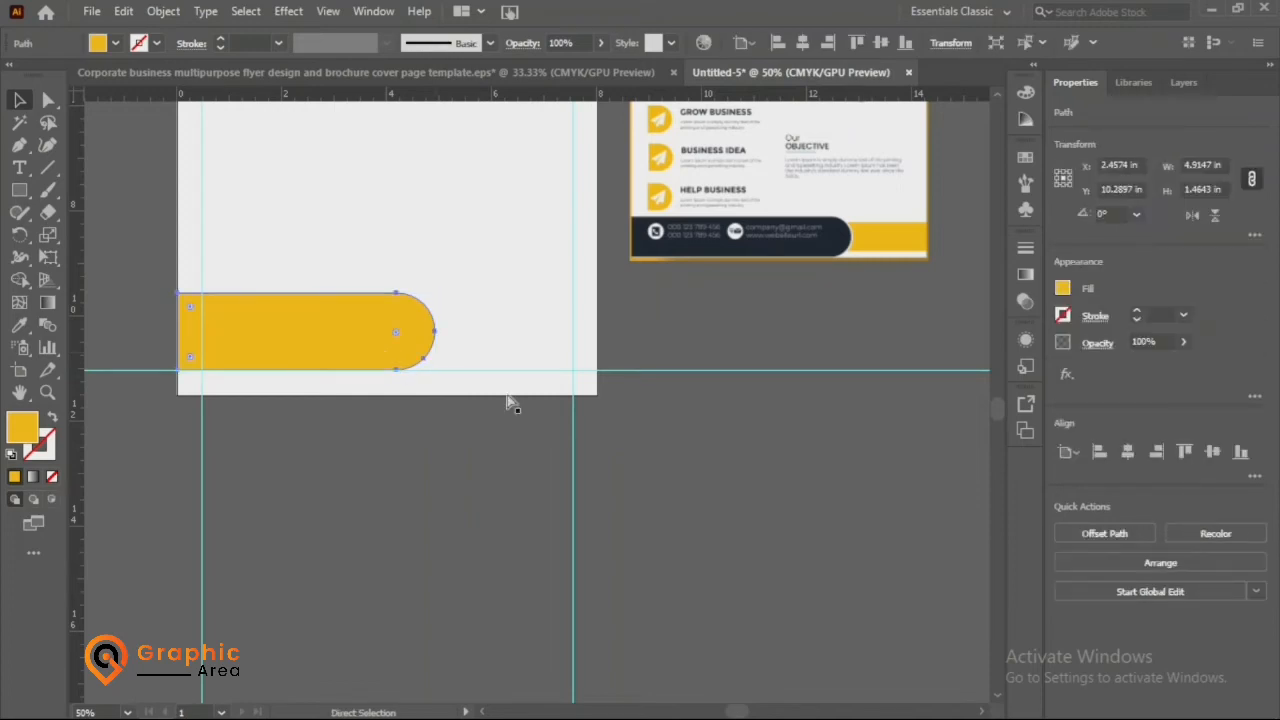
{"action": "left_click", "coordinate": [1183, 82]}
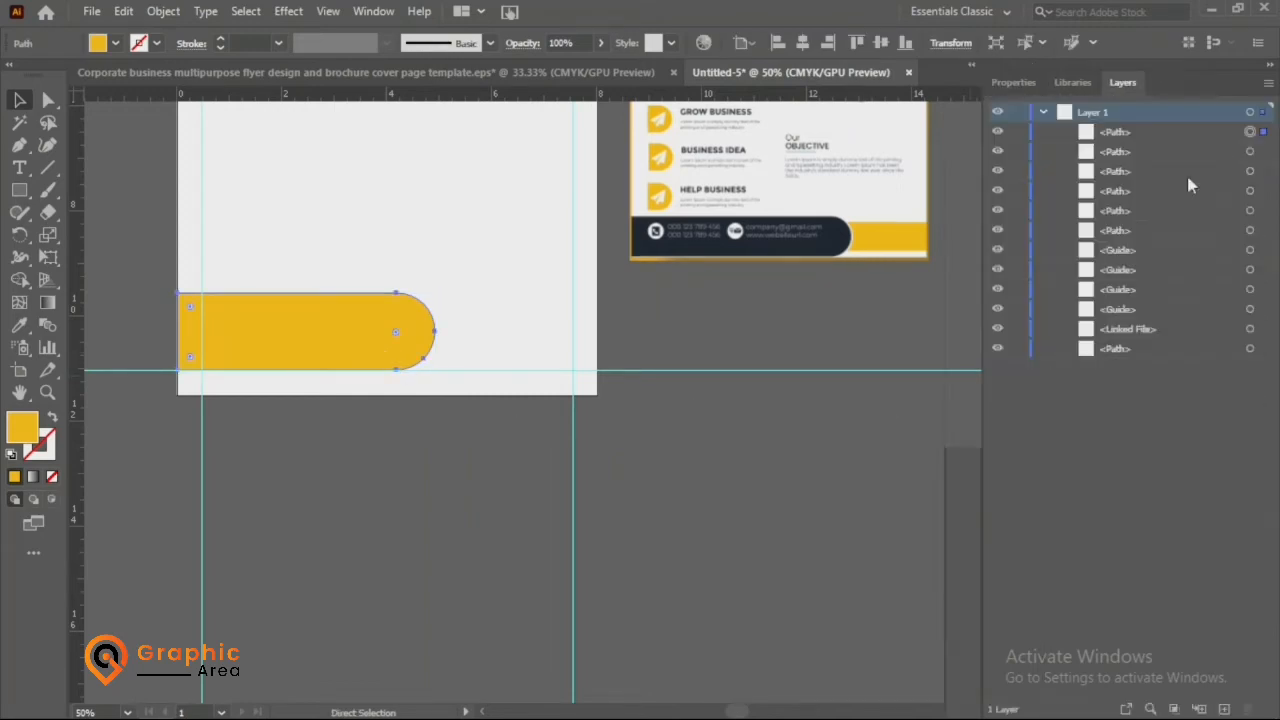
{"action": "left_click", "coordinate": [1249, 151]}
{"action": "key", "text": "v"}
{"action": "left_click_drag", "start_coordinate": [437, 291], "coordinate": [443, 292]}
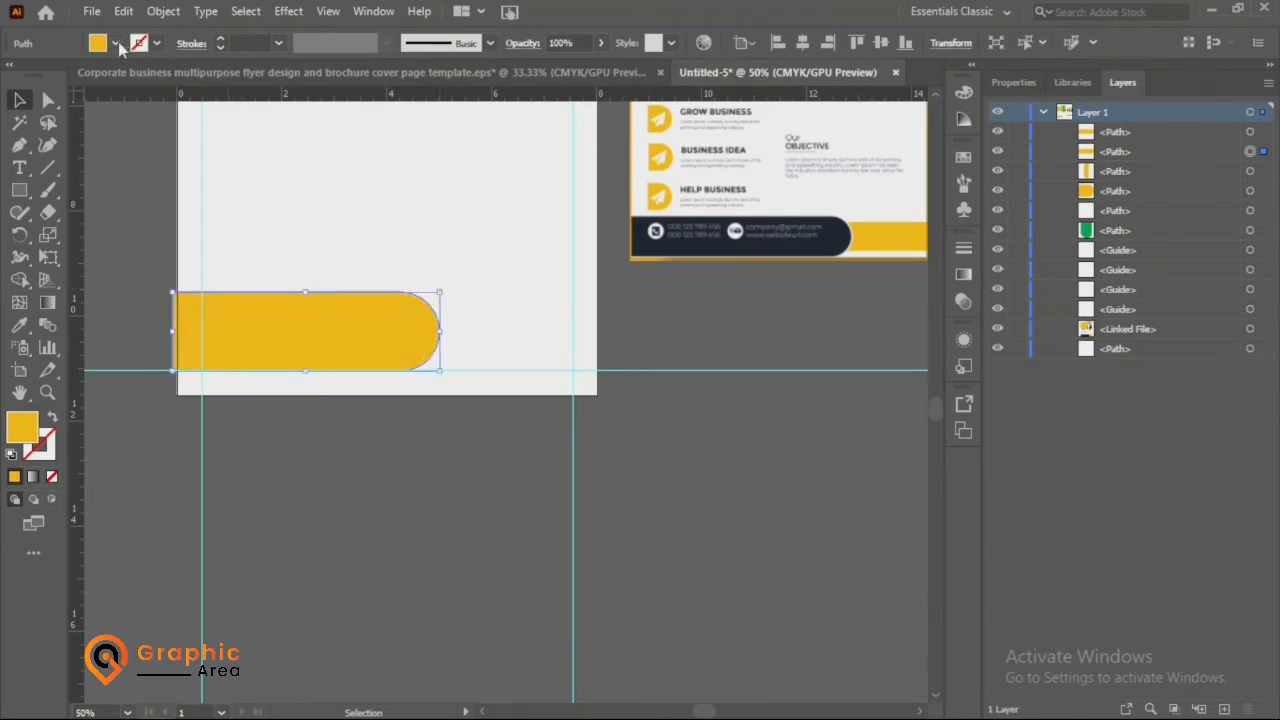
- Fill the back copy of the lower bar with white and trim off its overhang beyond the page's left edge
{"action": "left_click", "coordinate": [116, 43]}
{"action": "left_click", "coordinate": [36, 77]}
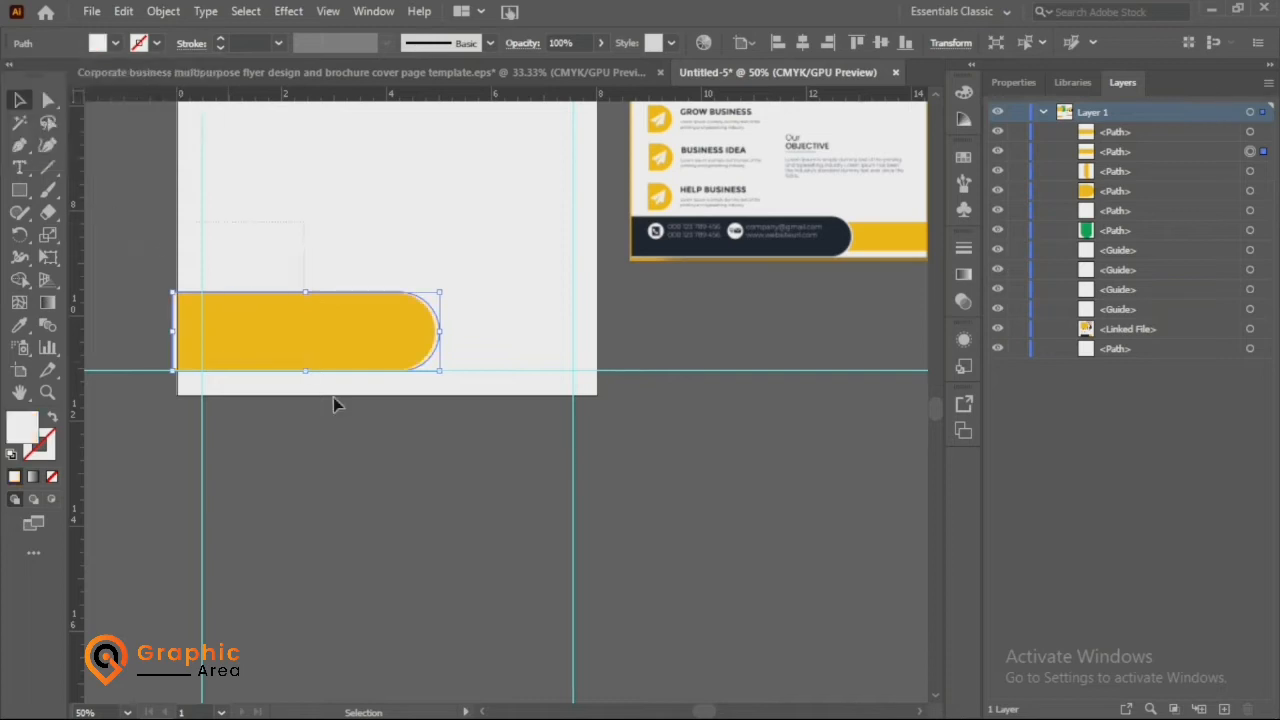
{"action": "key", "text": "ctrl+a"}
{"action": "scroll", "coordinate": [91, 371], "scroll_direction": "up", "scroll_amount": 3}
{"action": "key", "text": "shift+m"}
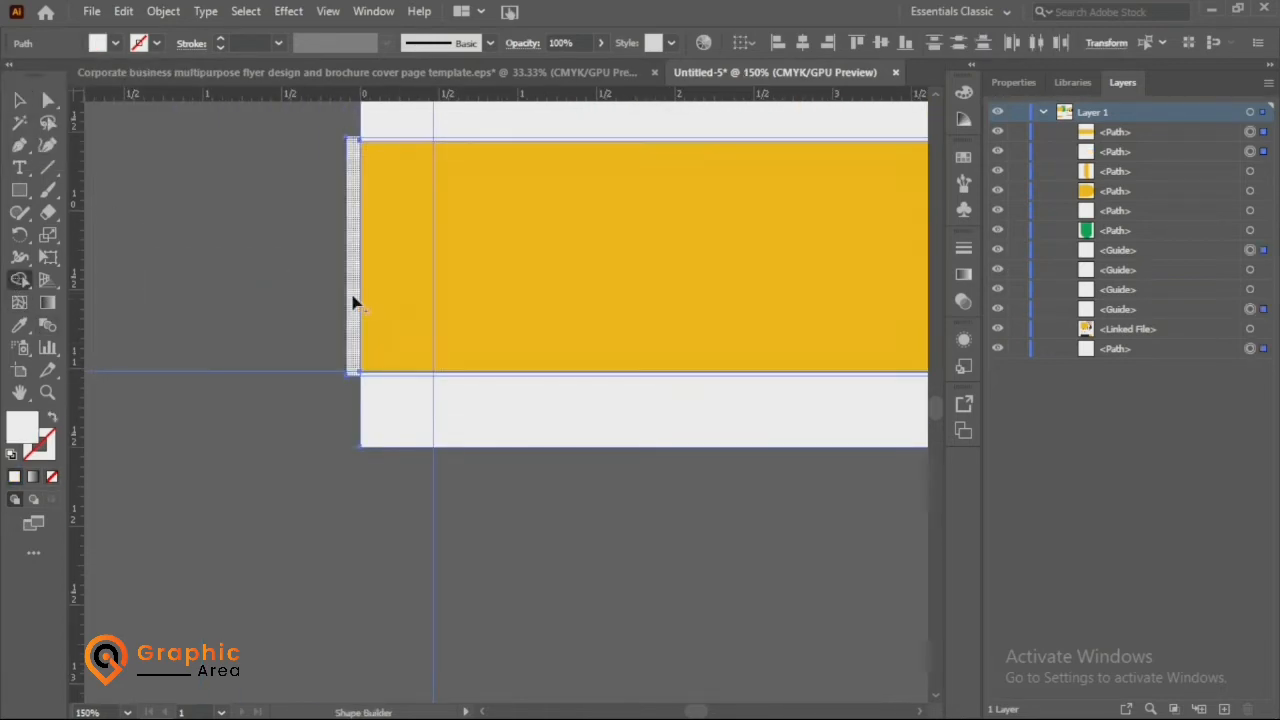
{"action": "left_click", "coordinate": [348, 300], "text": "alt"}
{"action": "left_click", "coordinate": [19, 100]}
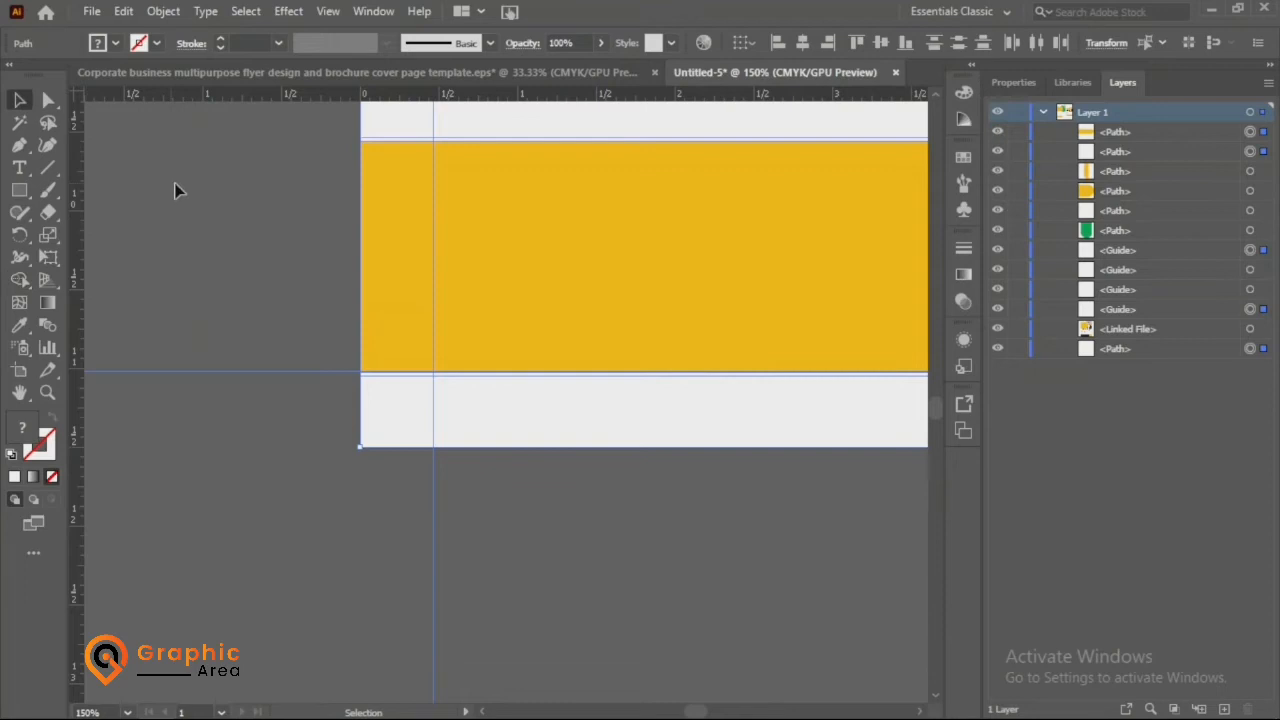
- Draw a rectangle about 4.7 in wide from the bar's rounded end past the page's right edge and place it behind both bars
{"action": "scroll", "coordinate": [266, 270], "scroll_direction": "down", "scroll_amount": 3}
{"action": "scroll", "coordinate": [266, 275], "scroll_direction": "right", "scroll_amount": 5}
{"action": "left_click", "coordinate": [19, 190]}
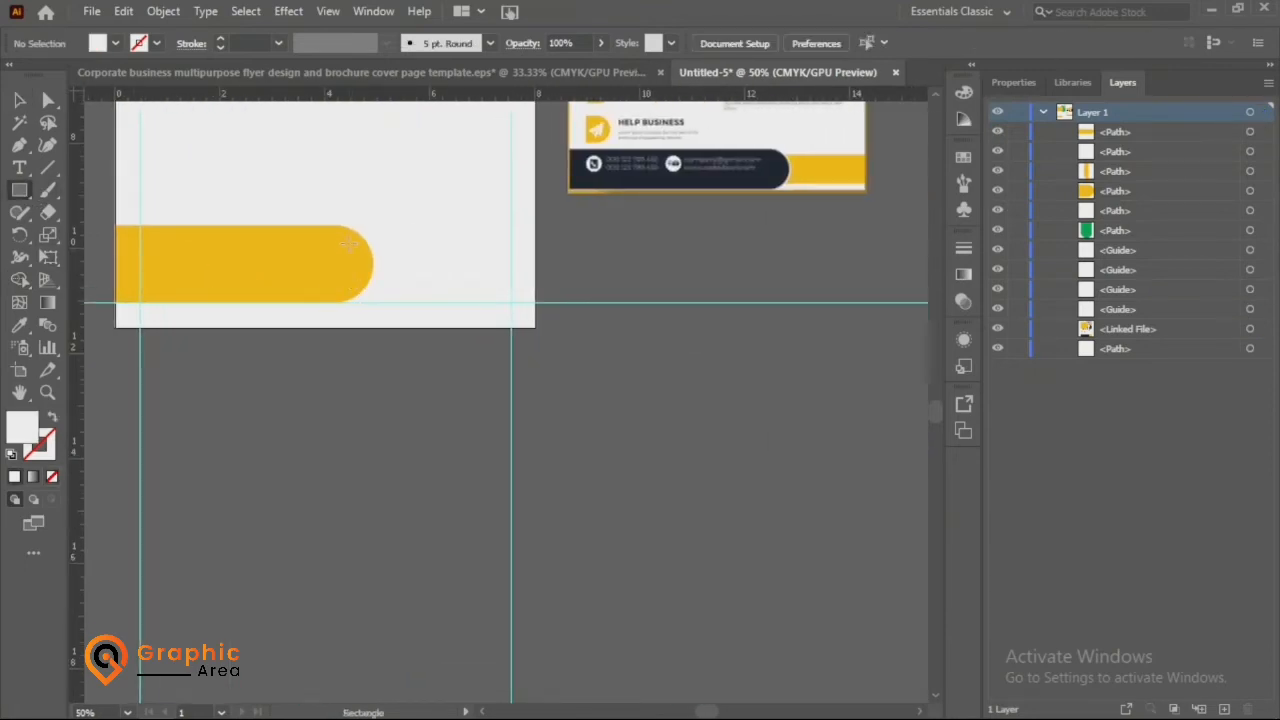
{"action": "left_click_drag", "start_coordinate": [340, 237], "coordinate": [493, 292]}
{"action": "left_click_drag", "start_coordinate": [587, 294], "coordinate": [585, 295]}
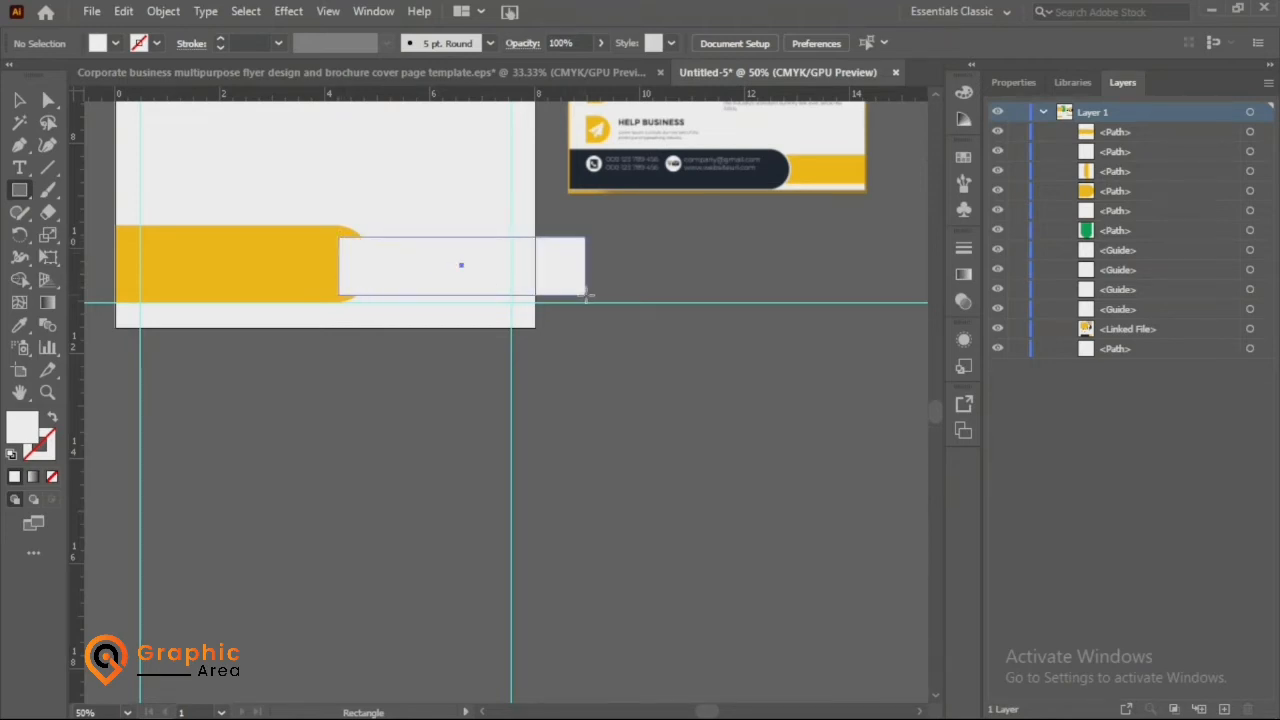
{"action": "left_click_drag", "start_coordinate": [1177, 138], "coordinate": [1170, 182]}
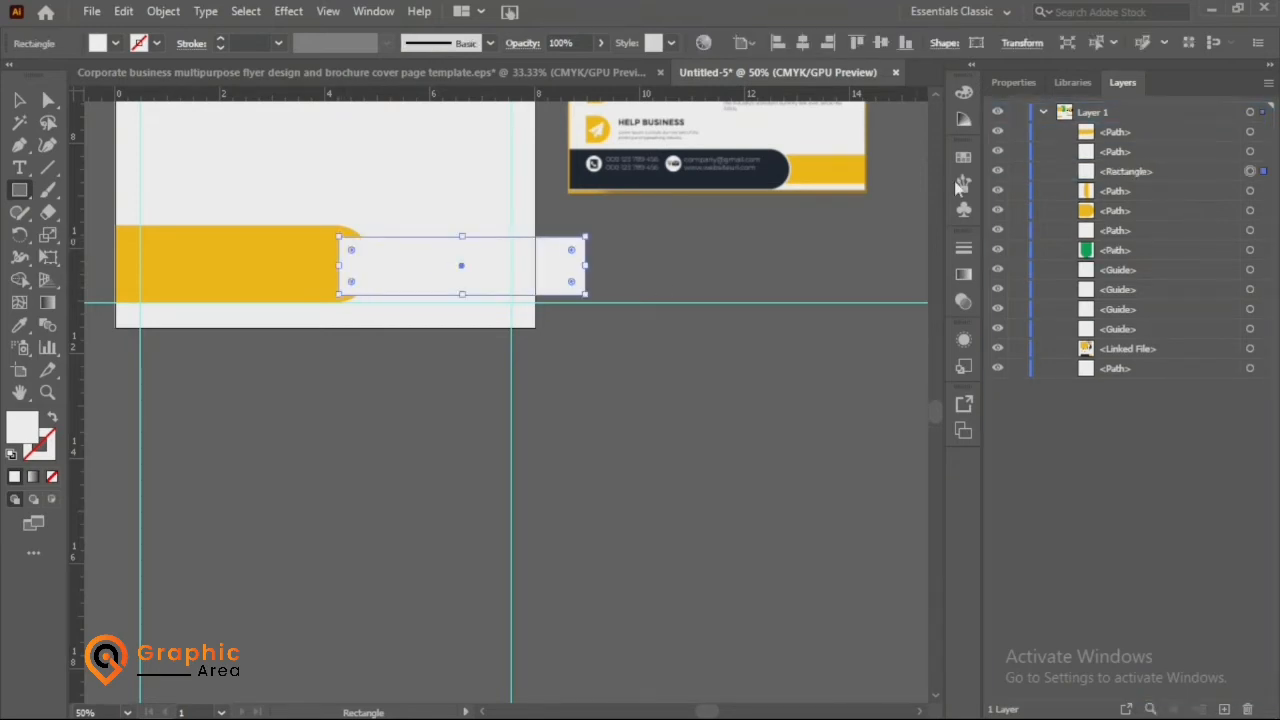
- Fill the footer rectangle with yellow and the front rounded bar with dark navy, sampling both colours from the reference image's footer
{"action": "left_click", "coordinate": [20, 327]}
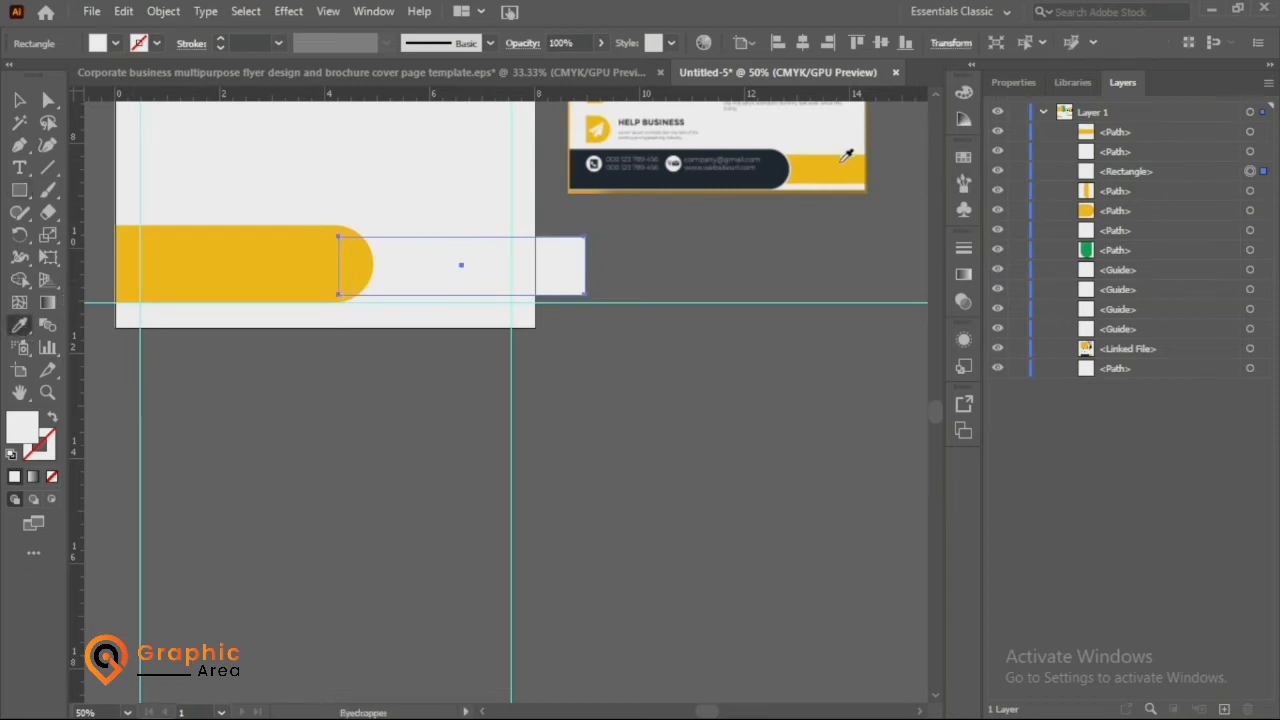
{"action": "left_click", "coordinate": [843, 159]}
{"action": "key", "text": "v"}
{"action": "left_click", "coordinate": [250, 418]}
{"action": "left_click", "coordinate": [235, 293]}
{"action": "left_click", "coordinate": [20, 327]}
{"action": "left_click", "coordinate": [627, 178]}
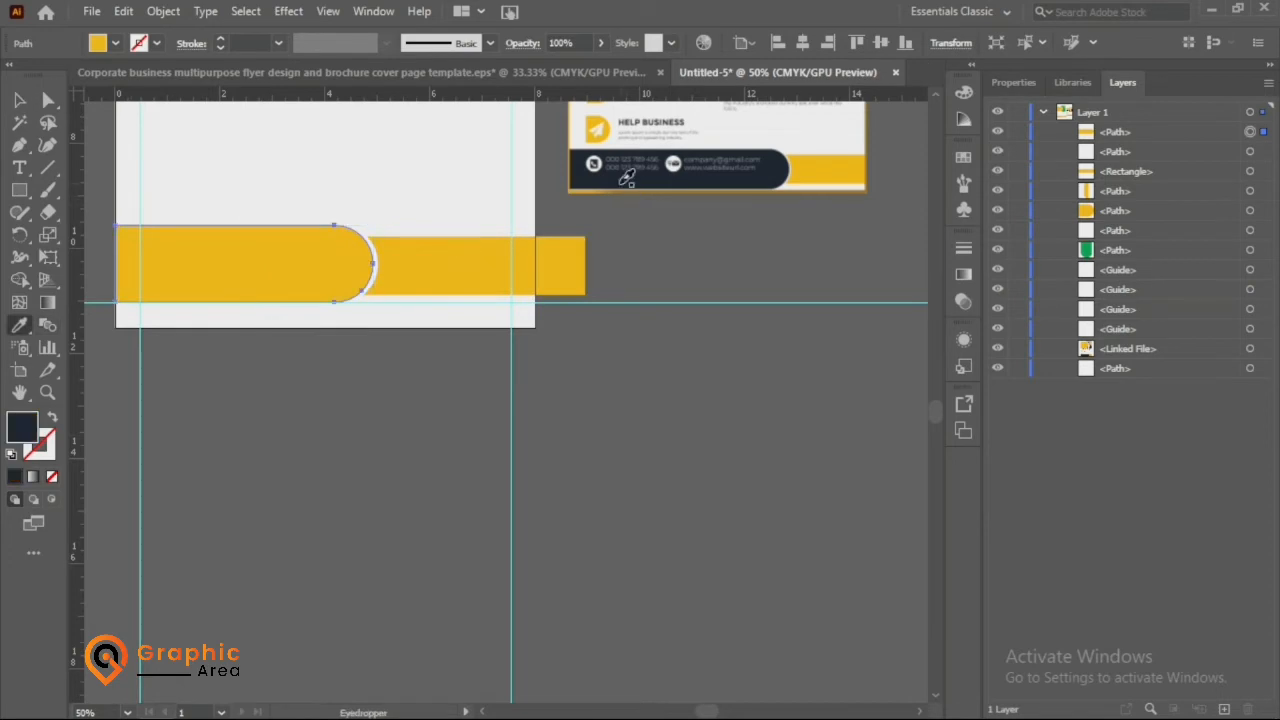
{"action": "left_click", "coordinate": [627, 178]}
{"action": "key", "text": "v"}
{"action": "left_click", "coordinate": [334, 440]}
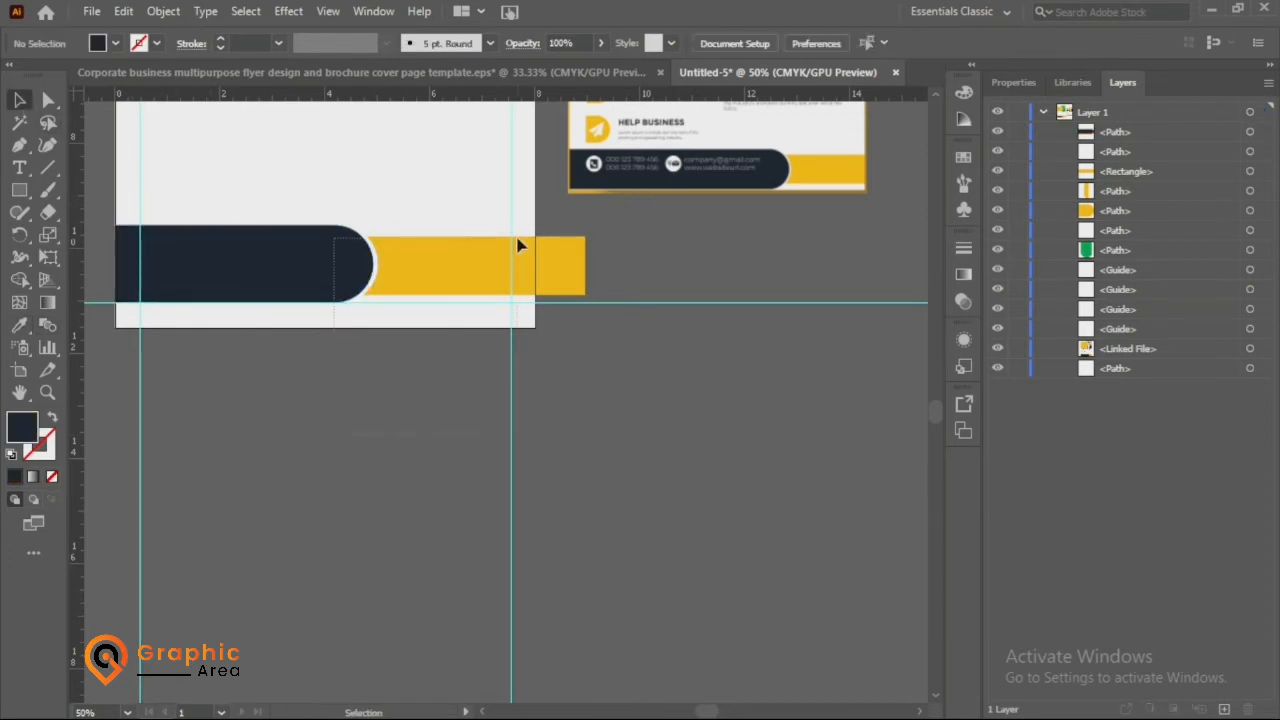
- Trim the part of the yellow footer rectangle that extends beyond the page's right edge with the Shape Builder
{"action": "key", "text": "ctrl+a"}
{"action": "left_click", "coordinate": [19, 279]}
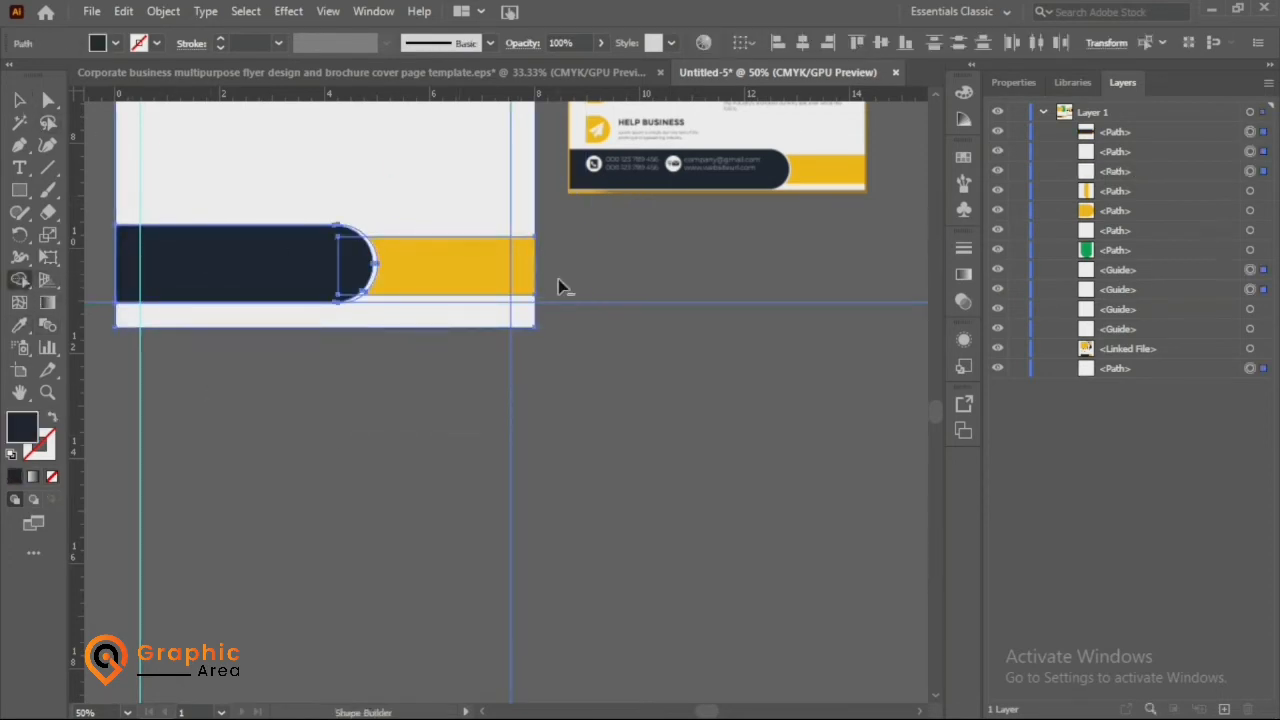
{"action": "key", "text": "ctrl+minus"}
{"action": "key", "text": "v"}
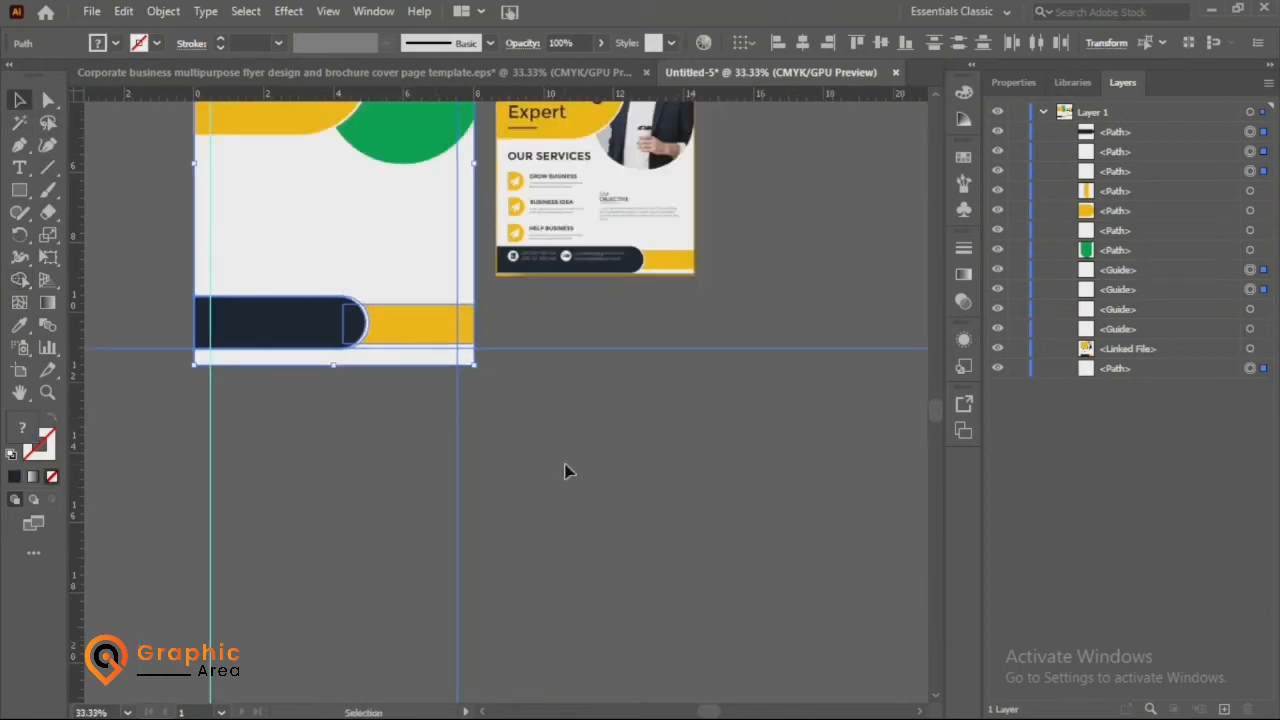
{"action": "left_click", "coordinate": [565, 471]}
- Shift the reference image slightly down and away from the page
{"action": "scroll", "coordinate": [571, 446], "scroll_direction": "up", "scroll_amount": 3}
{"action": "scroll", "coordinate": [583, 443], "scroll_direction": "left", "scroll_amount": 1}
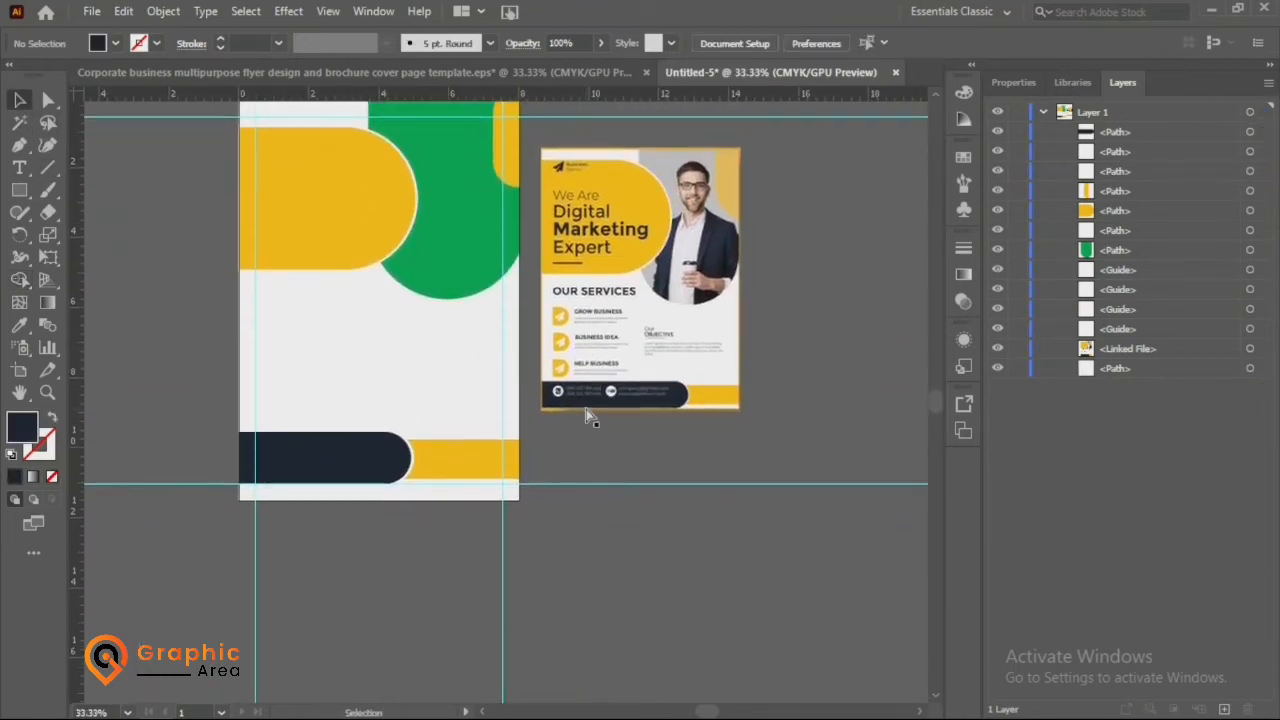
{"action": "scroll", "coordinate": [590, 418], "scroll_direction": "left", "scroll_amount": 1}
{"action": "scroll", "coordinate": [432, 368], "scroll_direction": "up", "scroll_amount": 1}
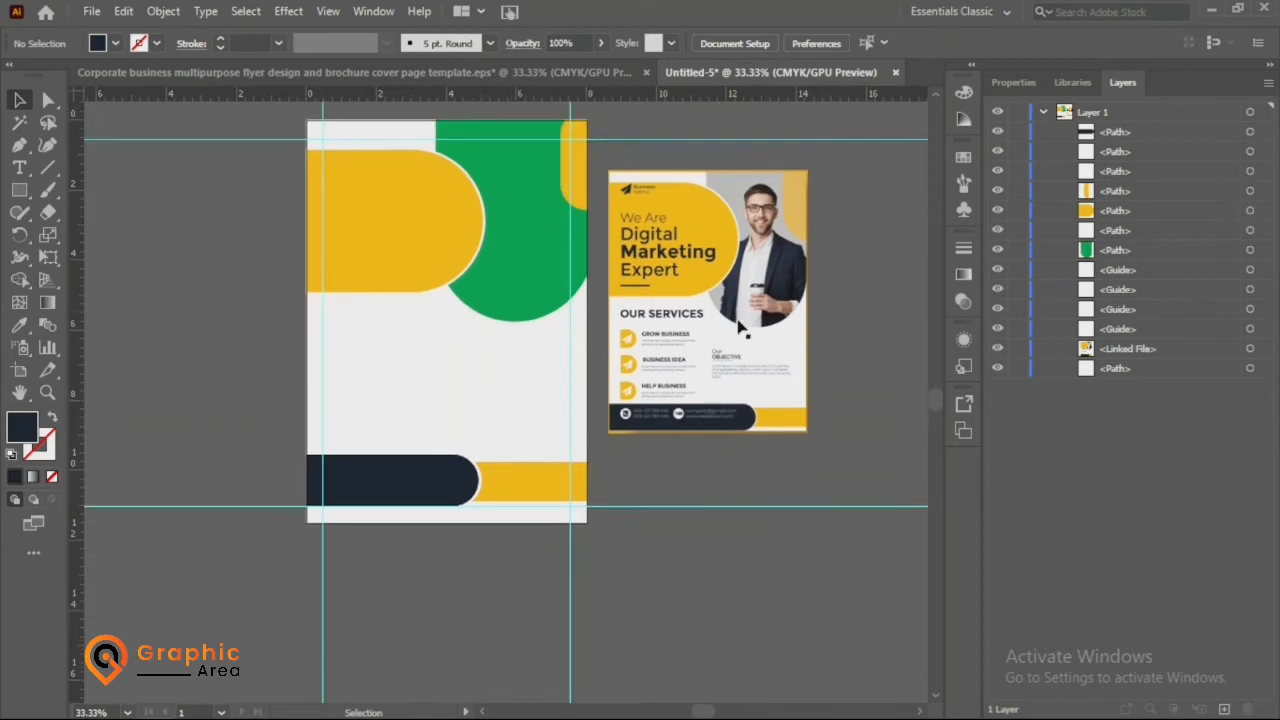
{"action": "left_click_drag", "start_coordinate": [743, 329], "coordinate": [750, 351]}
- Place the photo mand-holding-cup copy.jpg from the Unplush folder over the flyer at about 10 in wide
{"action": "left_click", "coordinate": [508, 251]}
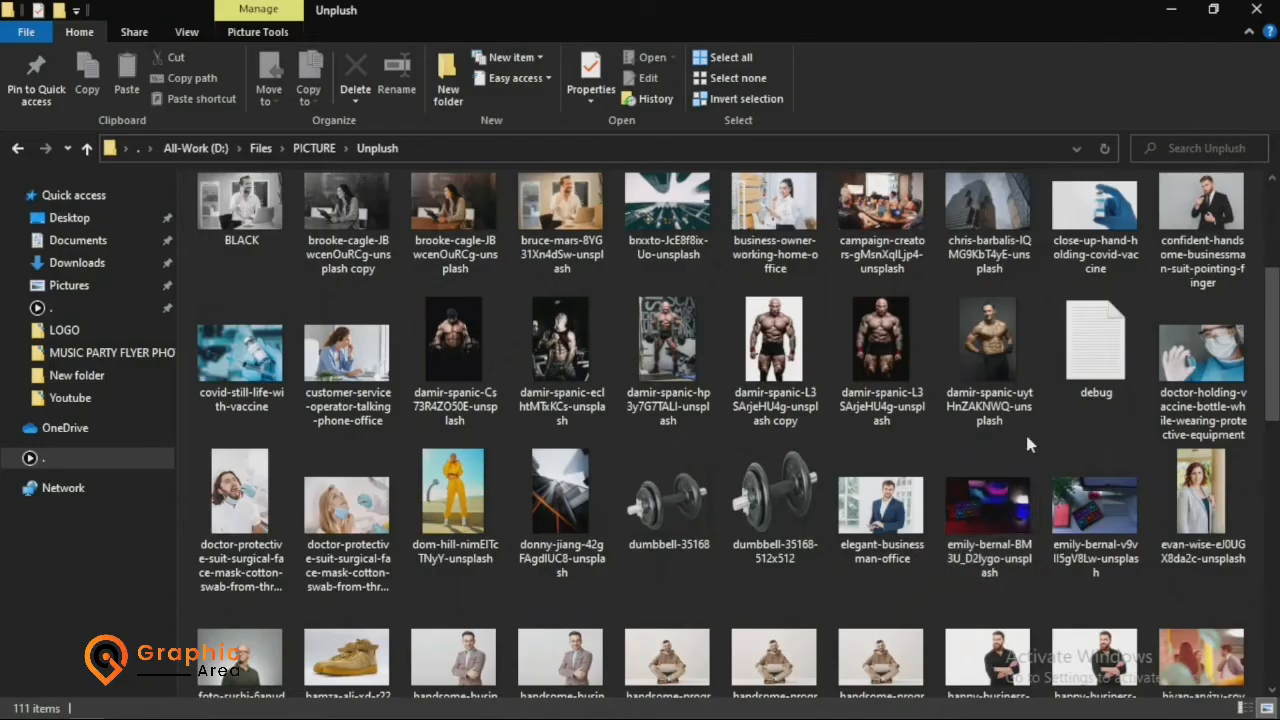
{"action": "scroll", "coordinate": [1025, 431], "scroll_direction": "up", "scroll_amount": 2}
{"action": "scroll", "coordinate": [1025, 430], "scroll_direction": "down", "scroll_amount": 1}
{"action": "scroll", "coordinate": [1021, 426], "scroll_direction": "down", "scroll_amount": 3}
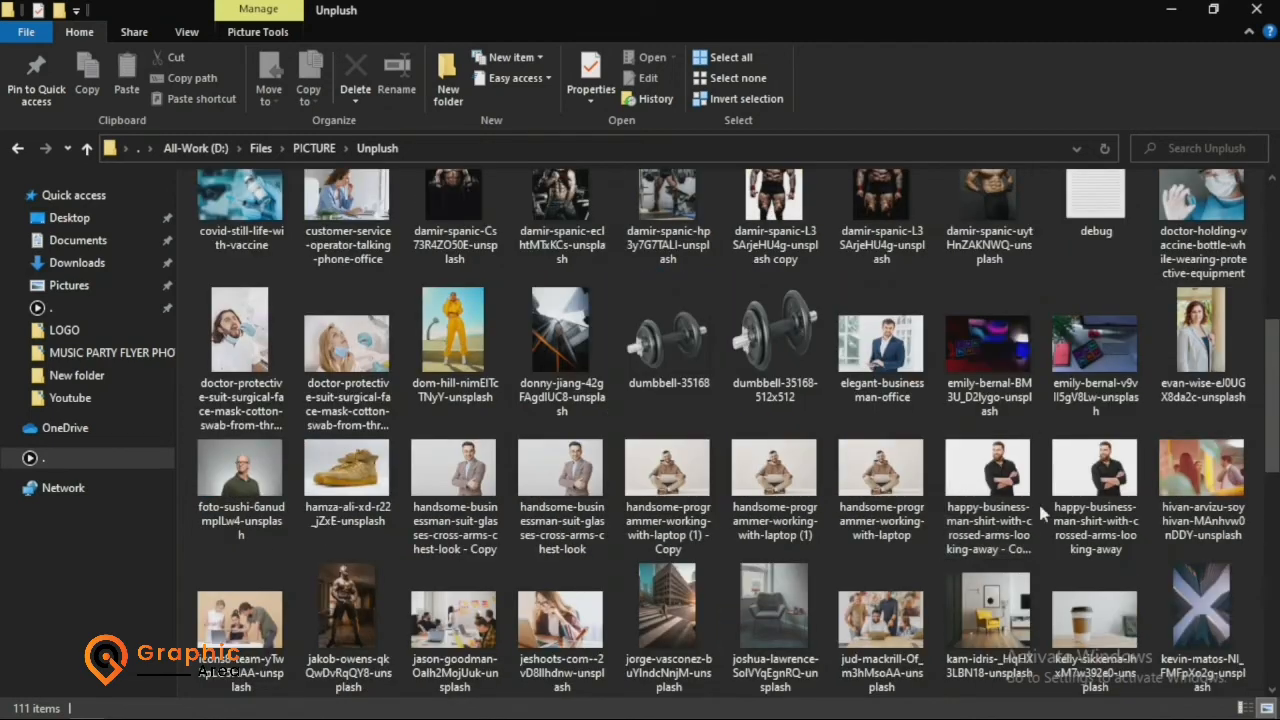
{"action": "scroll", "coordinate": [1008, 462], "scroll_direction": "down", "scroll_amount": 3}
{"action": "left_click_drag", "start_coordinate": [1008, 462], "coordinate": [516, 438]}
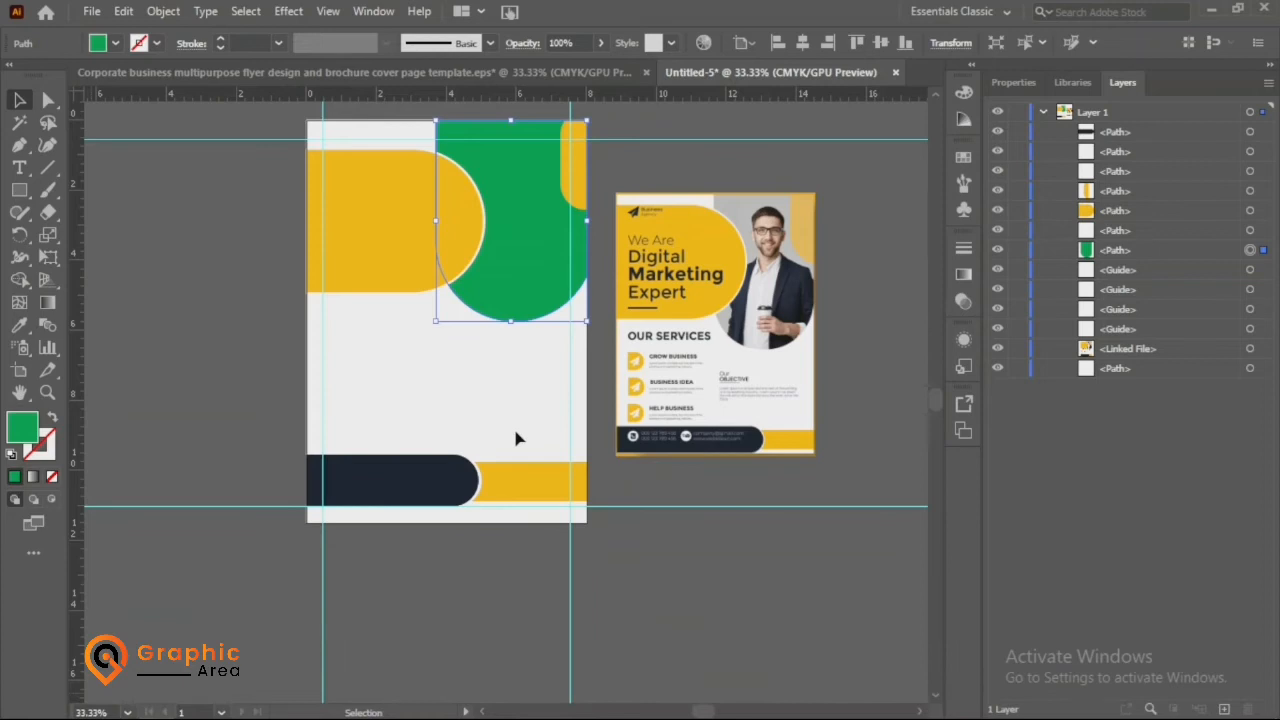
{"action": "left_click_drag", "start_coordinate": [546, 468], "coordinate": [688, 607]}
{"action": "left_click_drag", "start_coordinate": [516, 443], "coordinate": [506, 392]}
- Bring the green rounded shape to the front, above the placed photo
{"action": "scroll", "coordinate": [605, 300], "scroll_direction": "up", "scroll_amount": 2}
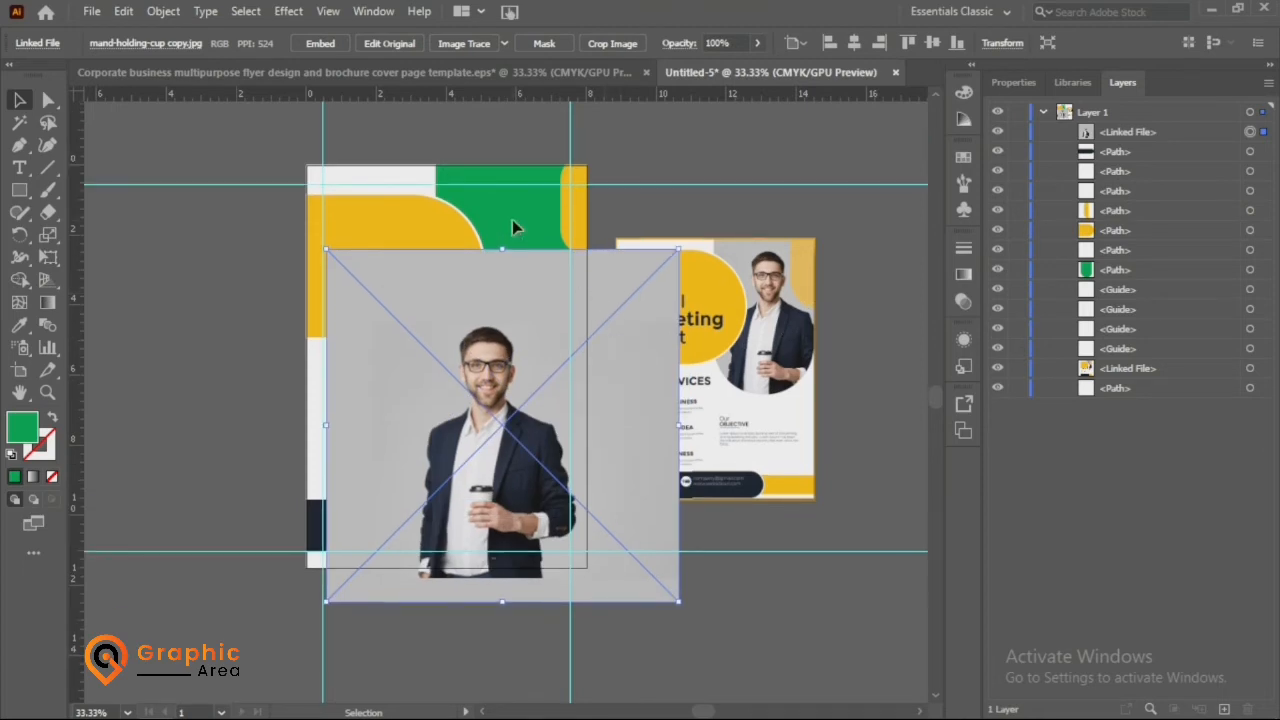
{"action": "right_click", "coordinate": [512, 219]}
{"action": "mouse_move", "coordinate": [575, 566]}
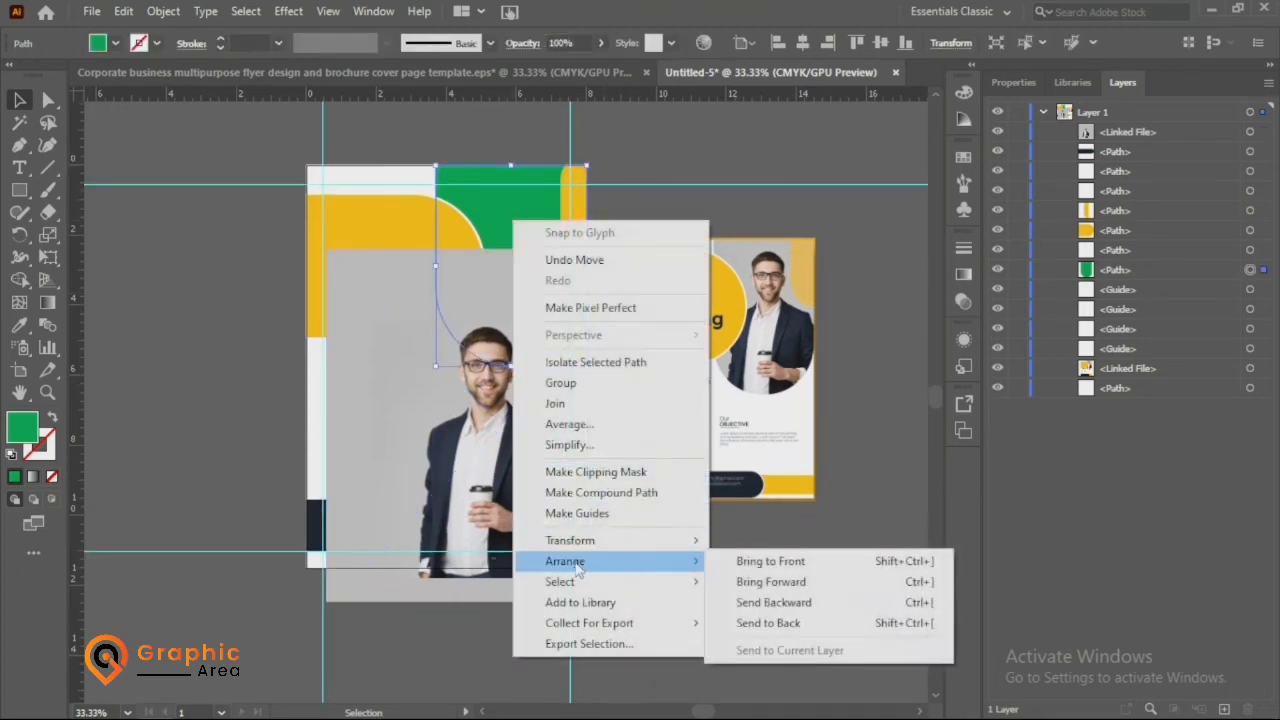
{"action": "left_click", "coordinate": [760, 565]}
- Move the photo up behind the green shape and clip it to that shape with a clipping mask
{"action": "left_click_drag", "start_coordinate": [524, 432], "coordinate": [539, 343]}
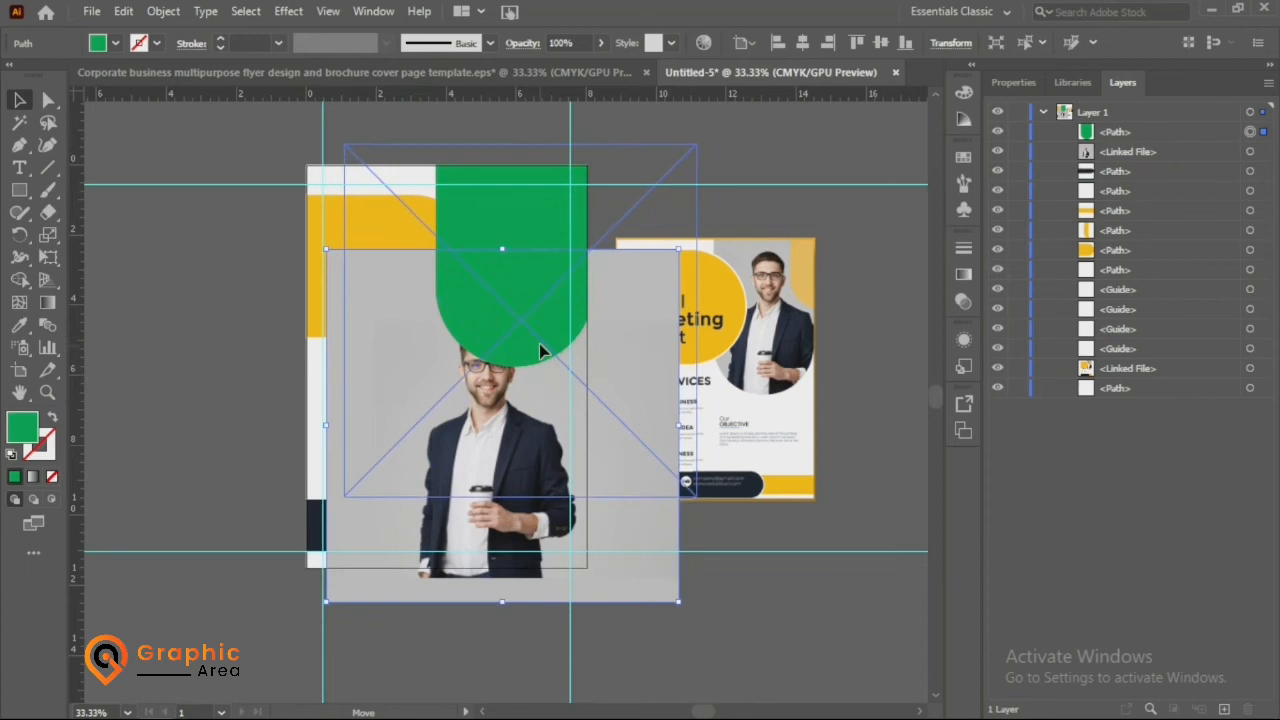
{"action": "left_click", "coordinate": [511, 286], "text": "shift"}
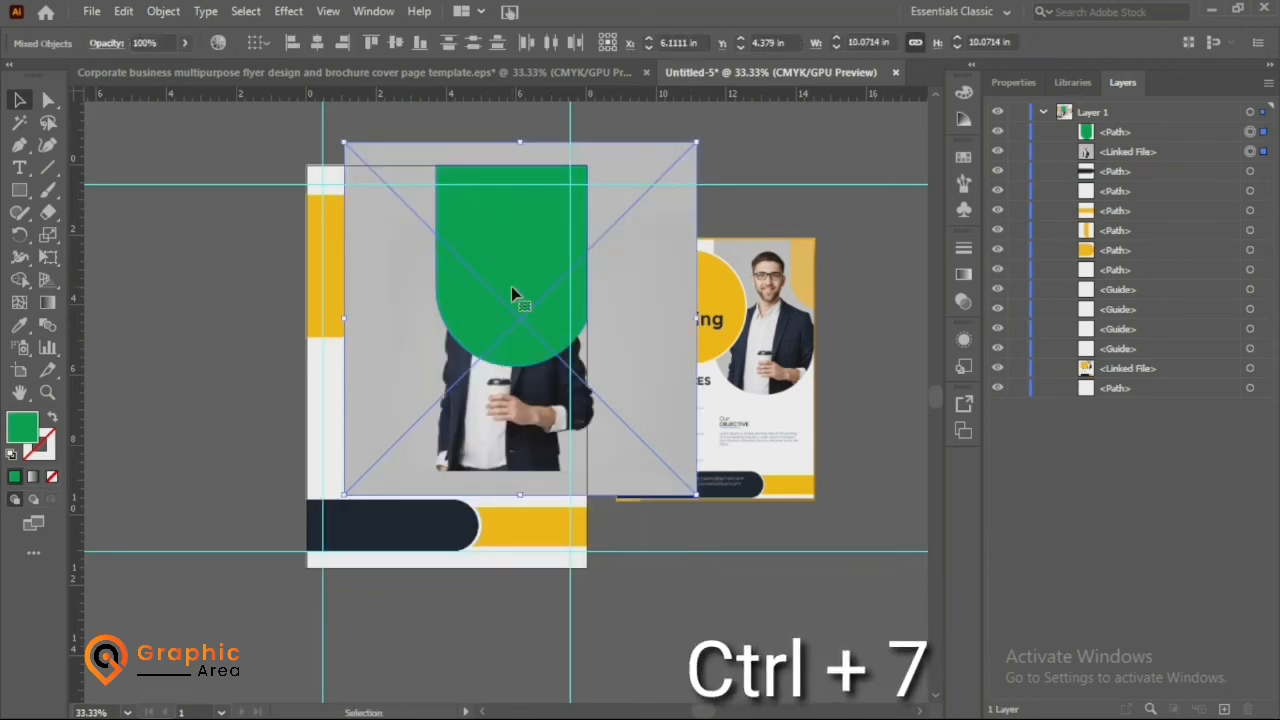
{"action": "key", "text": "ctrl+7"}
- Move the small yellow corner shape above the clipped photo in the stacking order
{"action": "key", "text": "ctrl+plus"}
{"action": "key", "text": "ctrl+plus"}
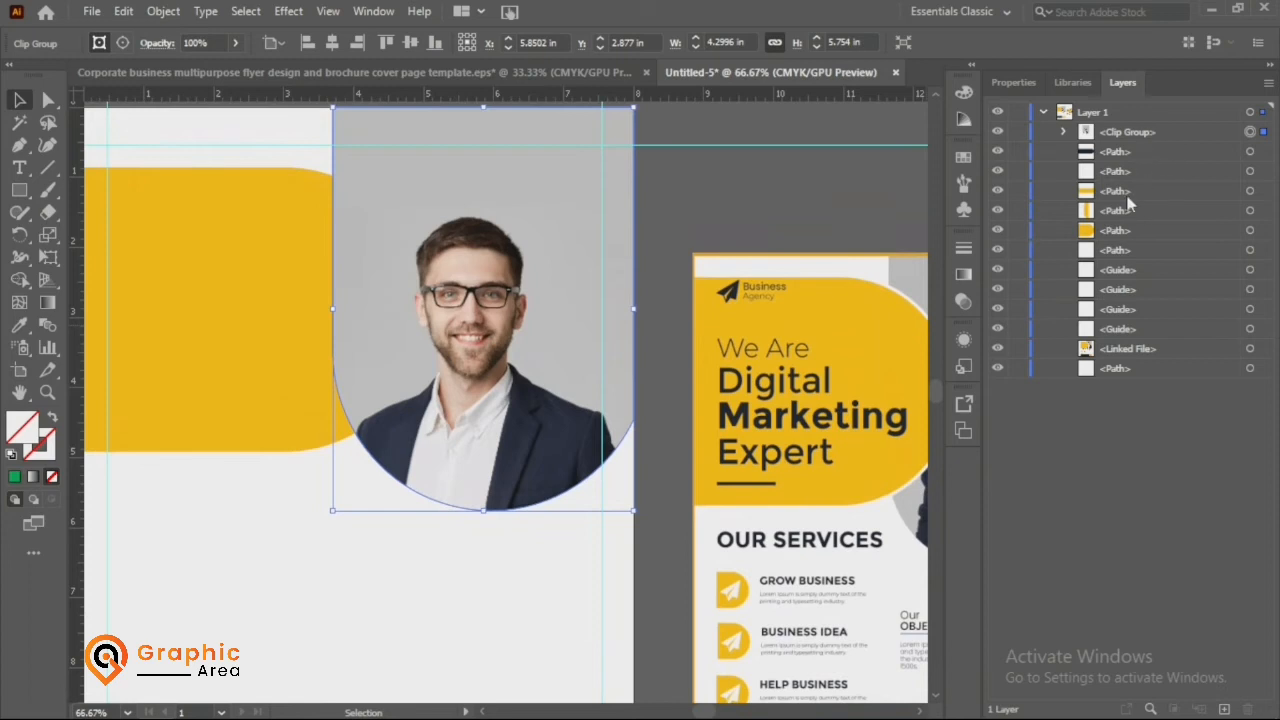
{"action": "left_click_drag", "start_coordinate": [1119, 208], "coordinate": [1127, 126]}
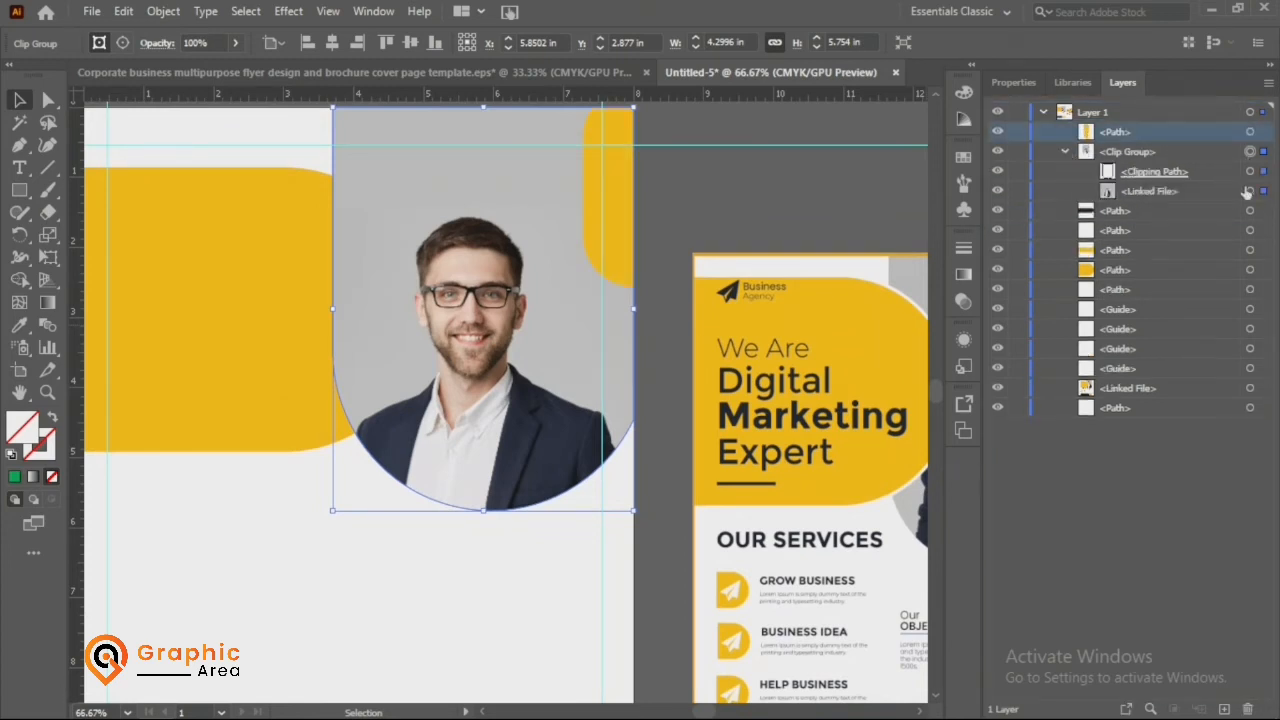
- Scale the photo down slightly inside its clipping mask and reposition it so the man's head and coffee cup fit the shape
{"action": "left_click", "coordinate": [1108, 190]}
{"action": "scroll", "coordinate": [620, 300], "scroll_direction": "up", "scroll_amount": 1}
{"action": "key", "text": "ctrl+minus"}
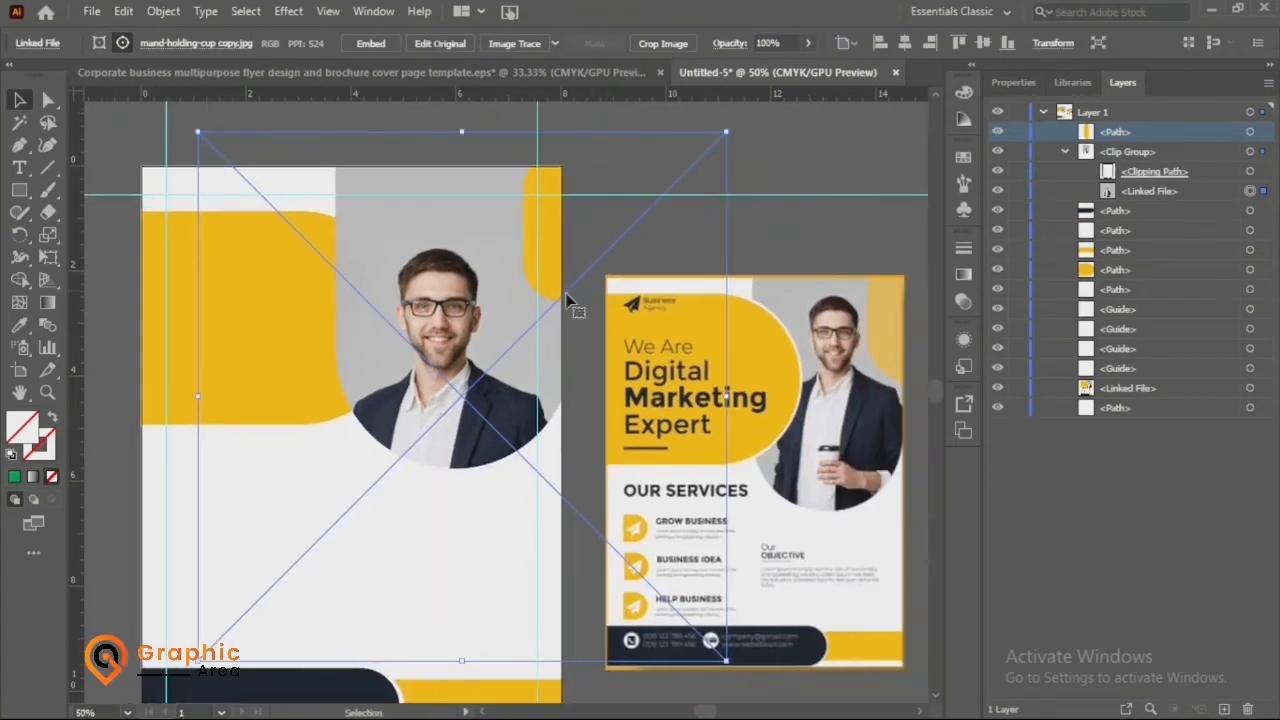
{"action": "left_click_drag", "start_coordinate": [463, 327], "coordinate": [468, 265]}
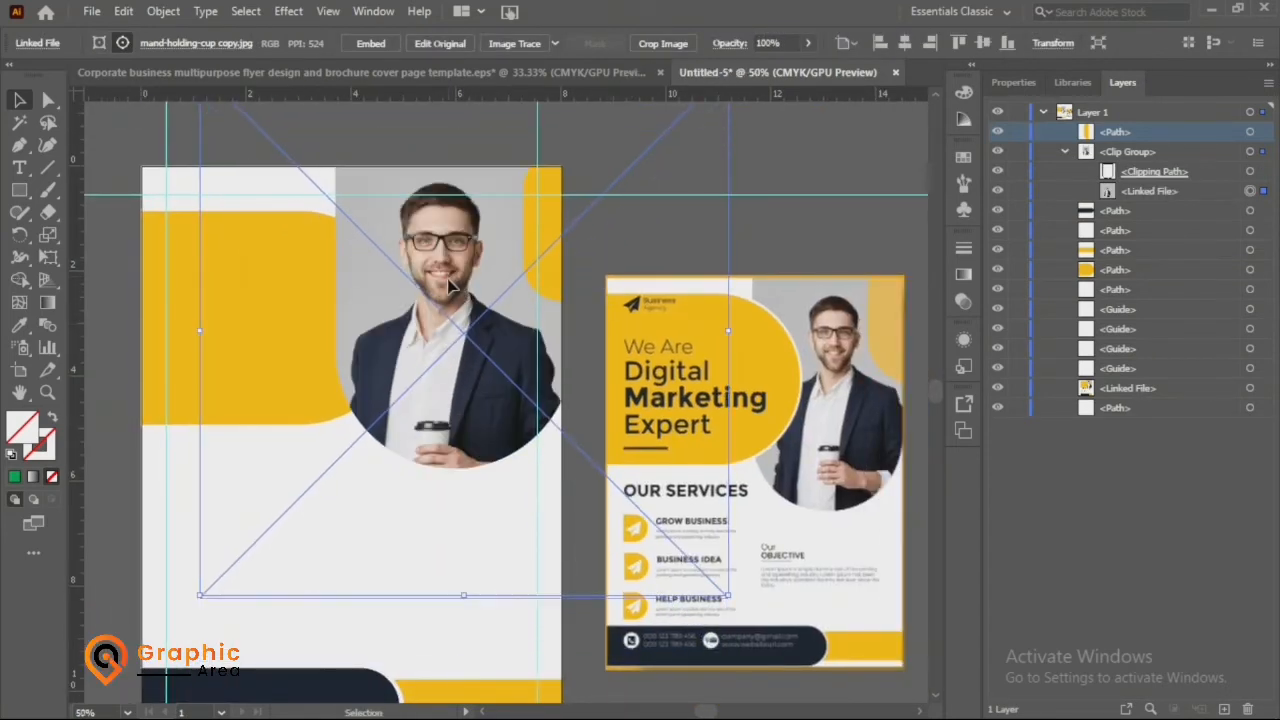
{"action": "left_click_drag", "start_coordinate": [445, 278], "coordinate": [455, 268]}
{"action": "left_click_drag", "start_coordinate": [741, 594], "coordinate": [706, 548]}
{"action": "left_click_drag", "start_coordinate": [475, 338], "coordinate": [475, 324]}
{"action": "left_click", "coordinate": [566, 251]}
- Lower the opacity of the small yellow corner shape to 46%
{"action": "left_click", "coordinate": [548, 250]}
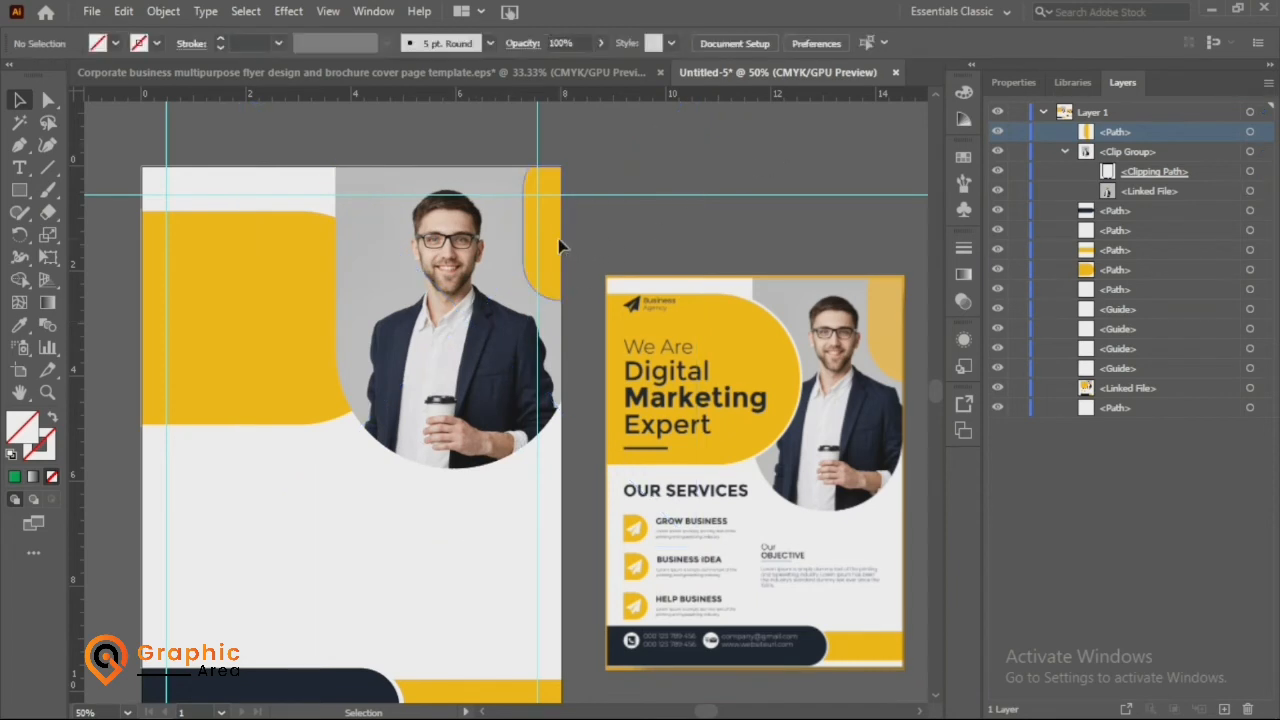
{"action": "left_click", "coordinate": [599, 44]}
{"action": "left_click_drag", "start_coordinate": [602, 68], "coordinate": [562, 68]}
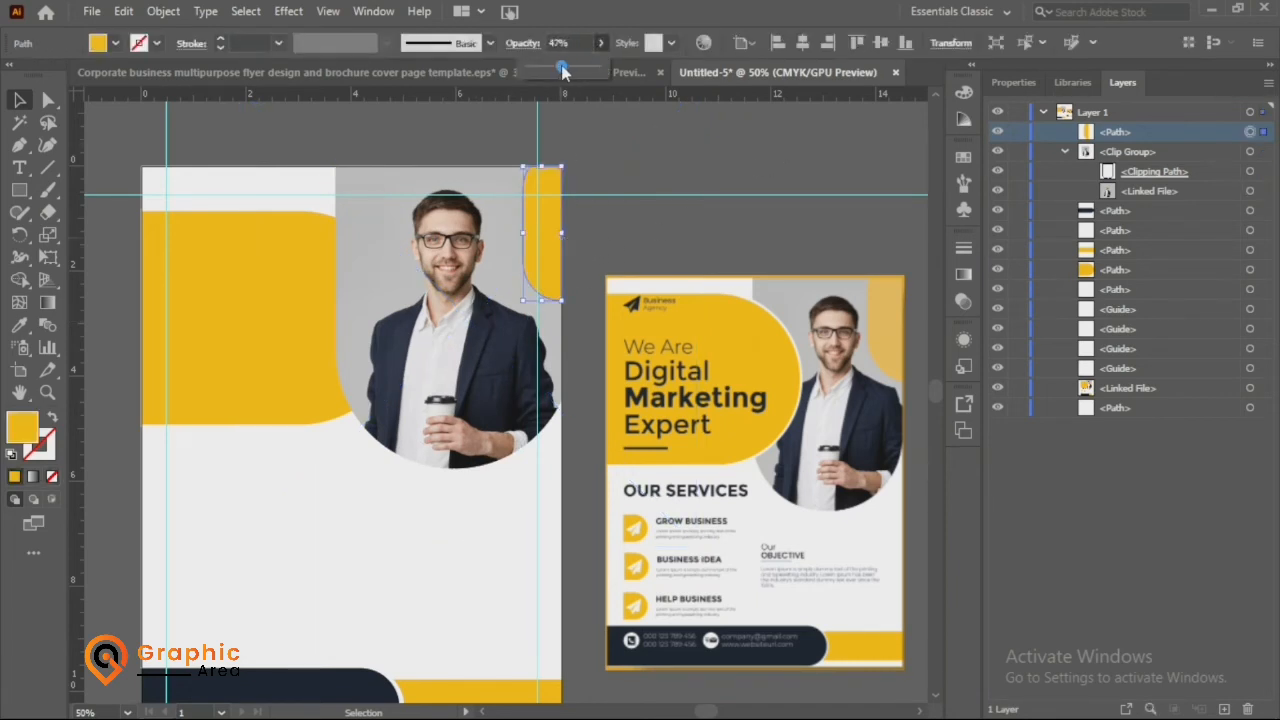
{"action": "left_click", "coordinate": [730, 253]}
- Move the clipped photo beneath the large yellow rounded shape and its white border in the stacking order
{"action": "scroll", "coordinate": [675, 248], "scroll_direction": "down", "scroll_amount": 2}
{"action": "scroll", "coordinate": [515, 300], "scroll_direction": "down", "scroll_amount": 1}
{"action": "scroll", "coordinate": [505, 260], "scroll_direction": "up", "scroll_amount": 1}
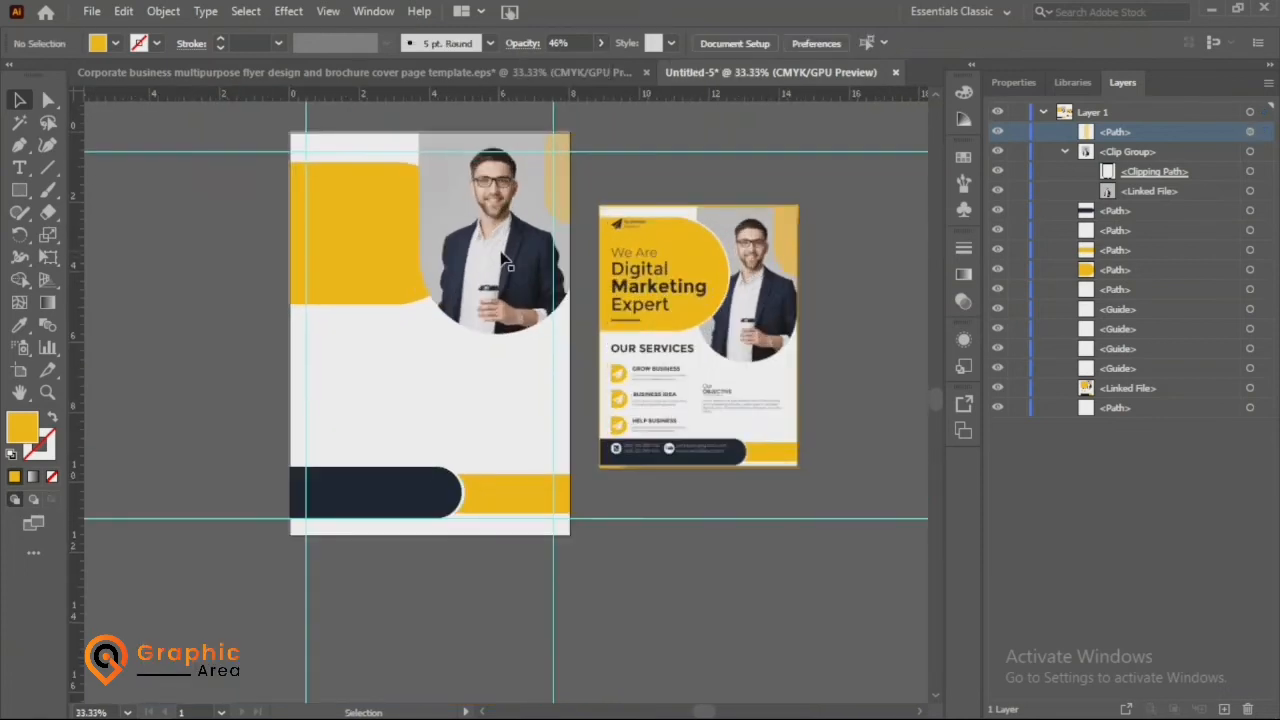
{"action": "scroll", "coordinate": [428, 243], "scroll_direction": "up", "scroll_amount": 1}
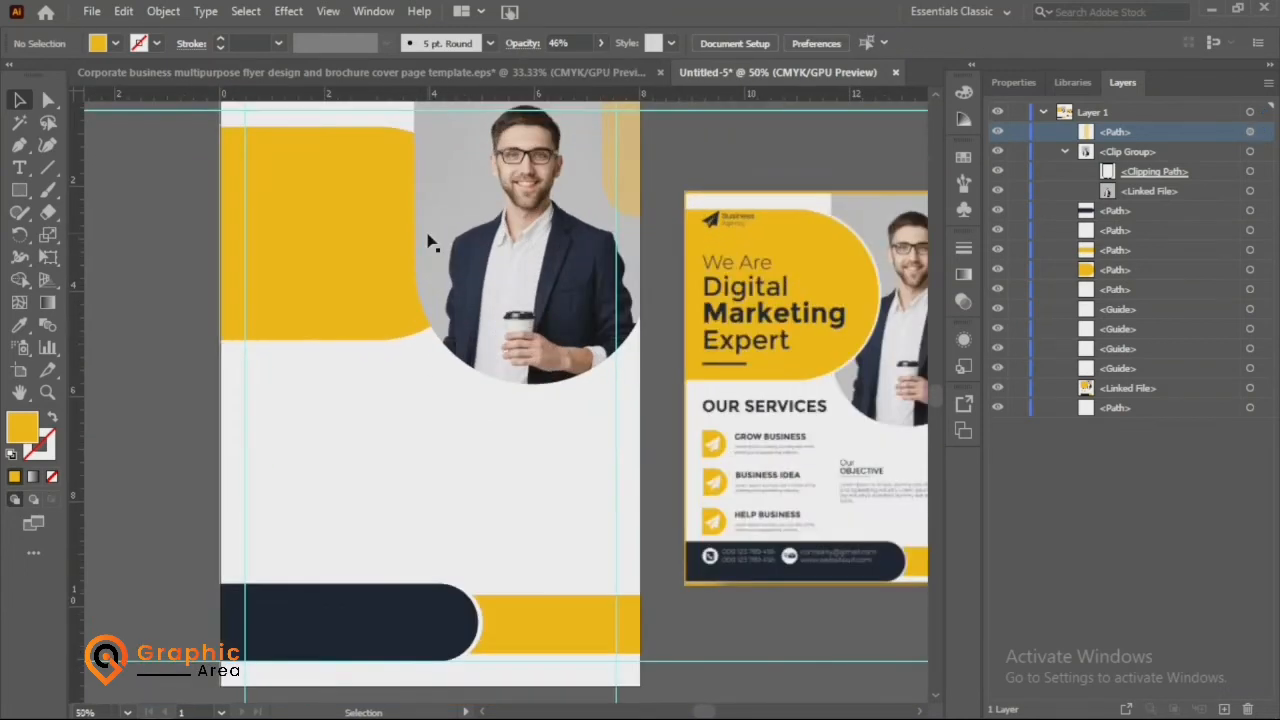
{"action": "left_click", "coordinate": [1065, 153]}
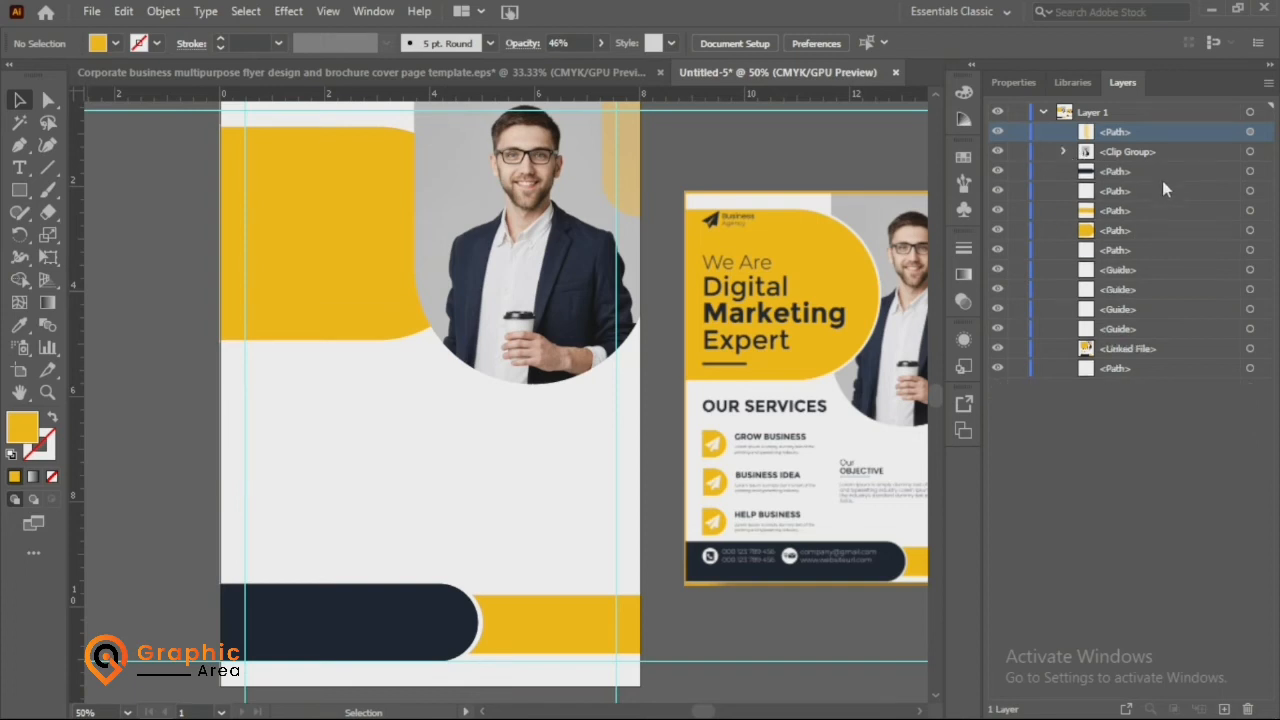
{"action": "left_click_drag", "start_coordinate": [1149, 153], "coordinate": [1140, 262]}
{"action": "scroll", "coordinate": [678, 195], "scroll_direction": "up", "scroll_amount": 1}
{"action": "scroll", "coordinate": [698, 183], "scroll_direction": "down", "scroll_amount": 1}
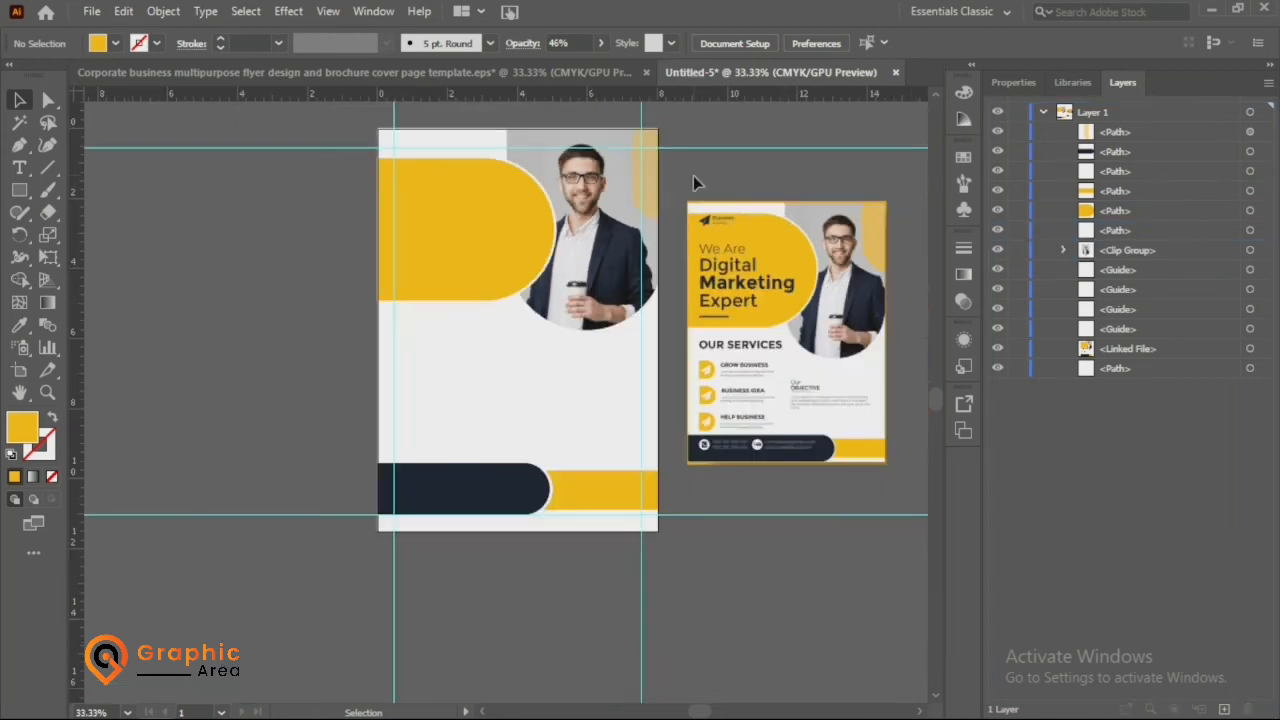
- Move the reference image further right so its left edge sits about 10 in along the ruler
{"action": "scroll", "coordinate": [691, 186], "scroll_direction": "right", "scroll_amount": 1}
{"action": "left_click_drag", "start_coordinate": [645, 252], "coordinate": [690, 252]}
{"action": "scroll", "coordinate": [462, 217], "scroll_direction": "up", "scroll_amount": 1}
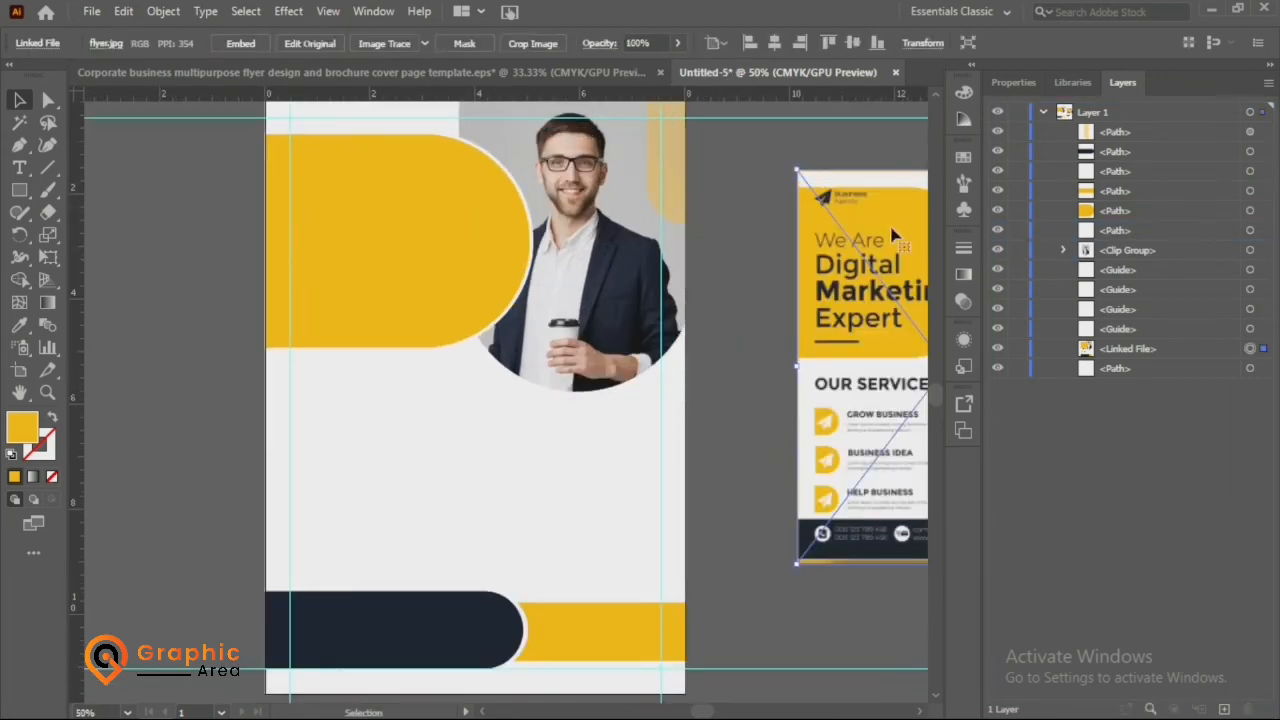
- Bring the Business Agency logo from the template document into the flyer and place it at the upper left margin
{"action": "left_click", "coordinate": [607, 73]}
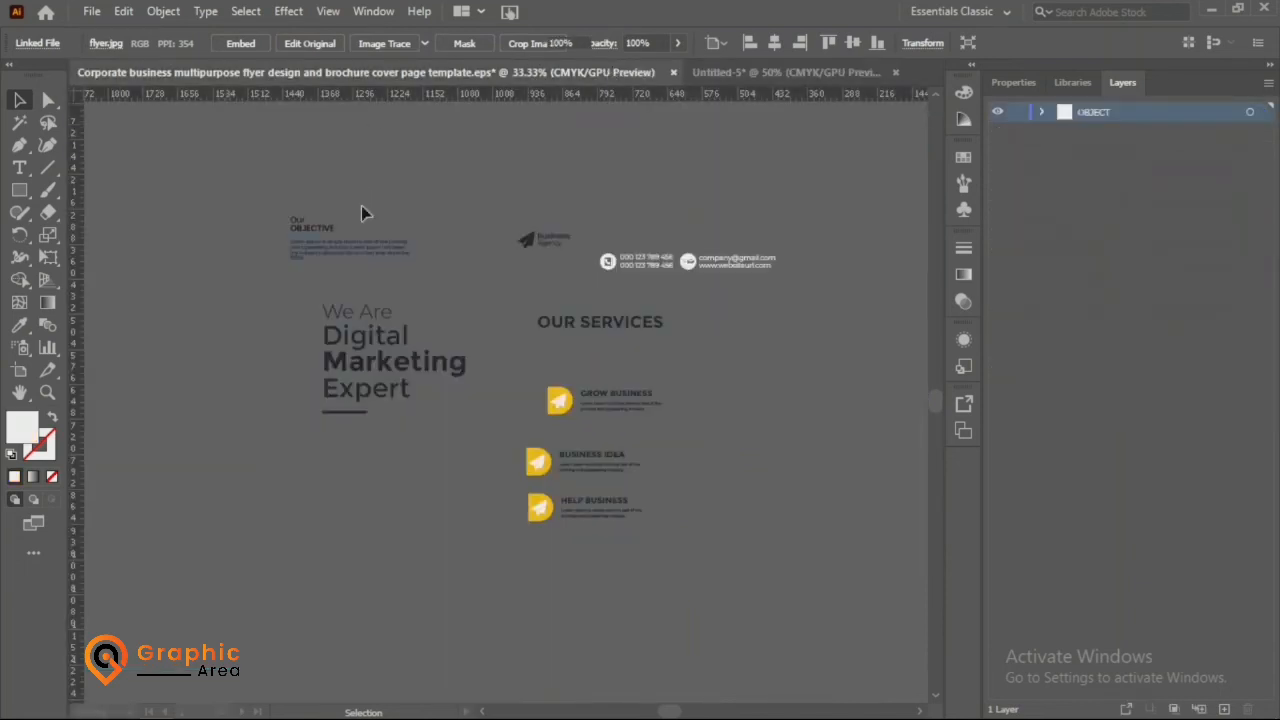
{"action": "left_click", "coordinate": [531, 248]}
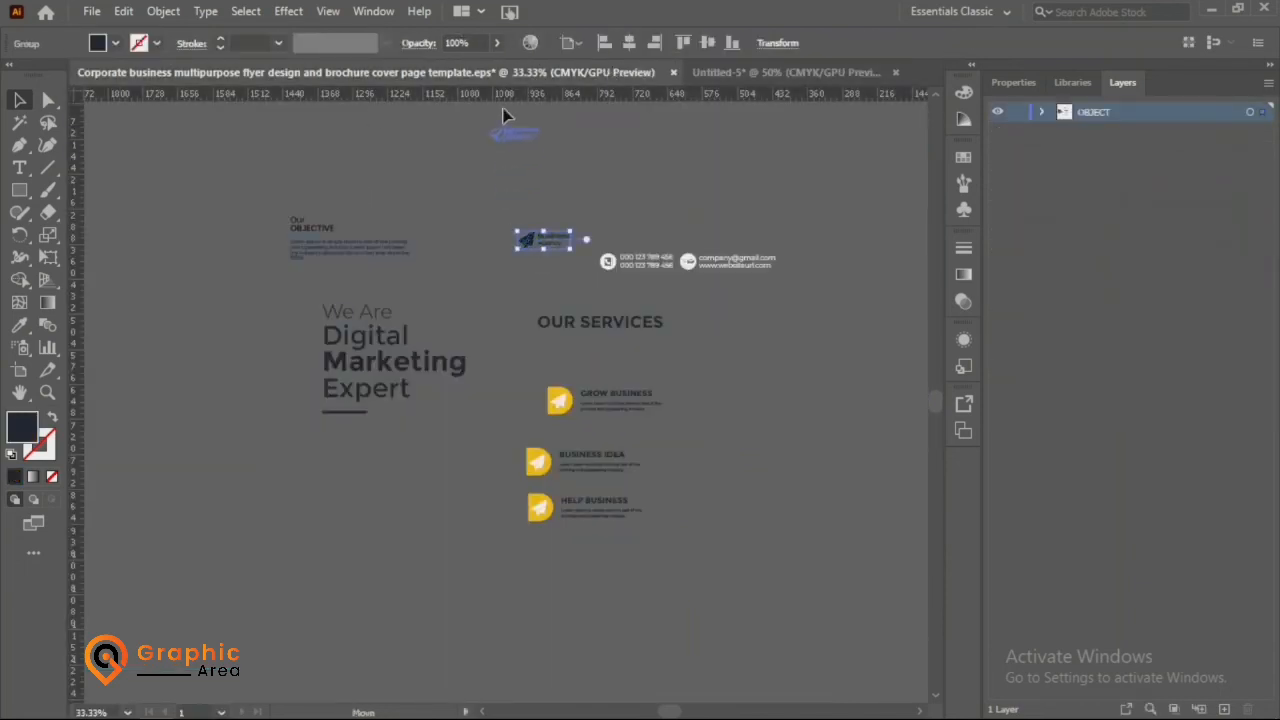
{"action": "left_click", "coordinate": [735, 73]}
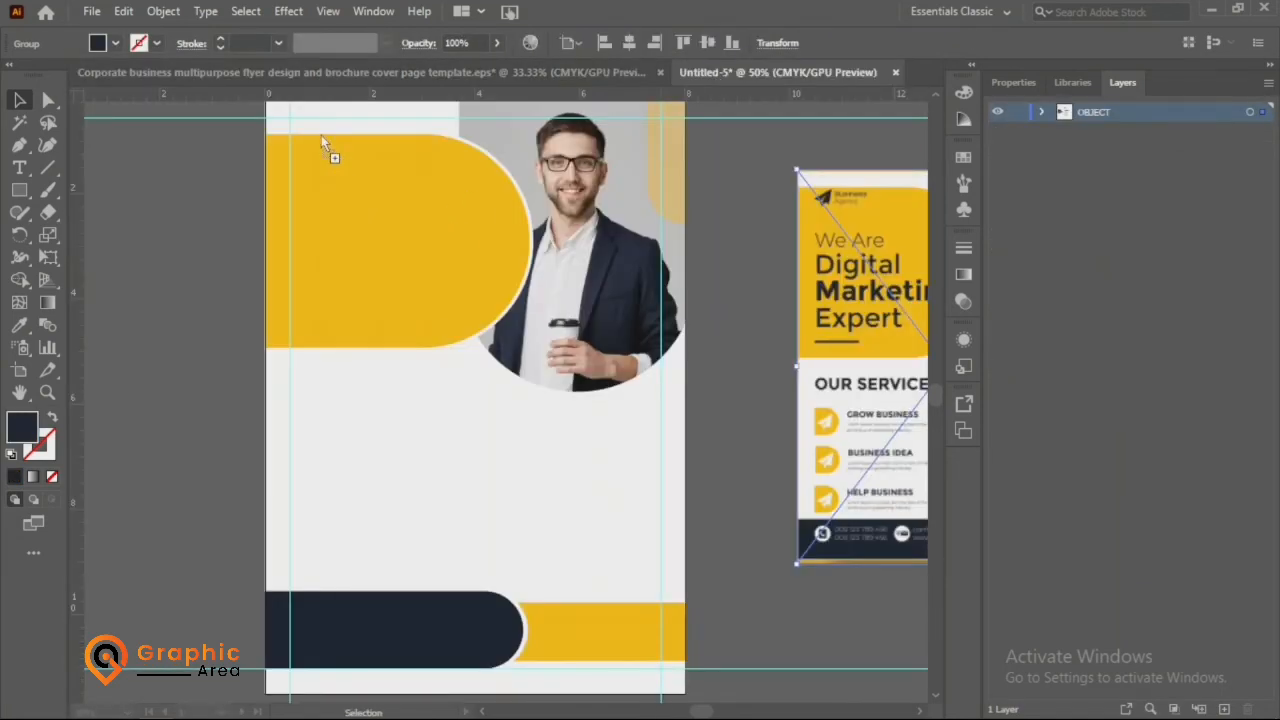
{"action": "left_click_drag", "start_coordinate": [319, 135], "coordinate": [279, 147]}
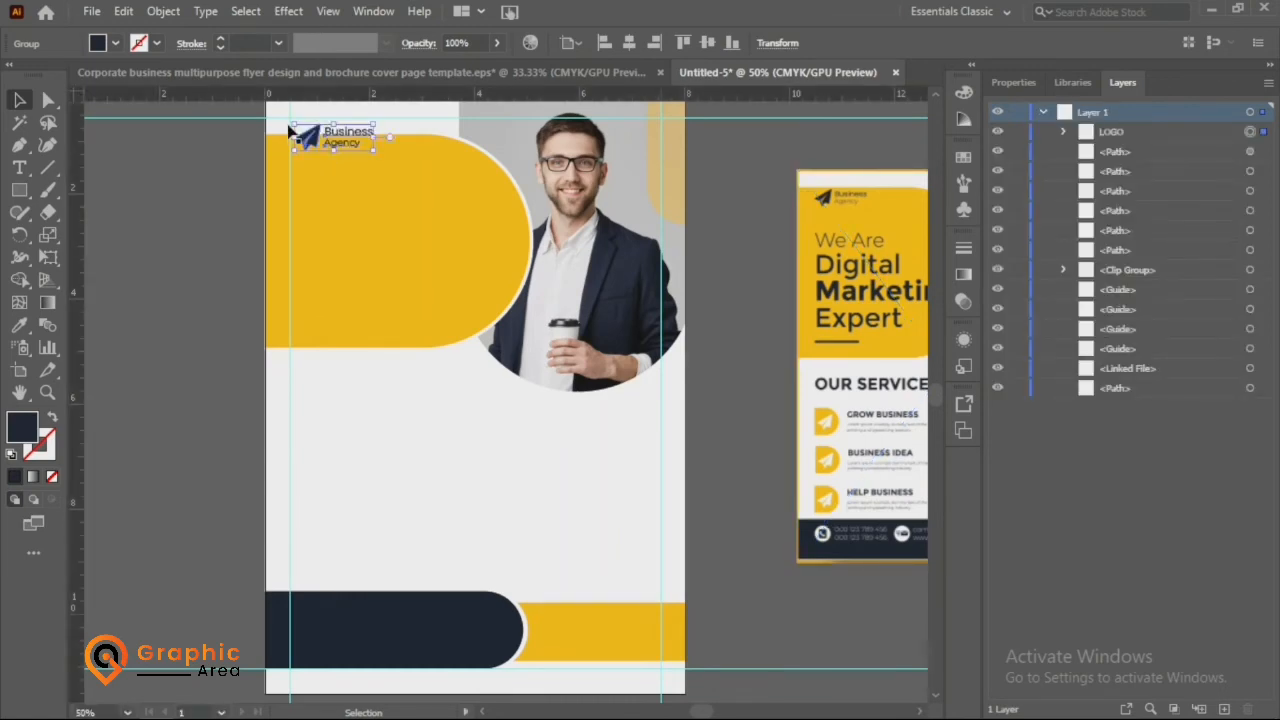
- Scale down the Business Agency logo and place it on the yellow shape against the left margin guide
{"action": "scroll", "coordinate": [288, 121], "scroll_direction": "up", "scroll_amount": 3}
{"action": "left_click_drag", "start_coordinate": [544, 252], "coordinate": [513, 240]}
{"action": "left_click_drag", "start_coordinate": [432, 202], "coordinate": [389, 222]}
{"action": "key", "text": "Down"}
{"action": "key", "text": "Down"}
{"action": "key", "text": "Left"}
{"action": "left_click", "coordinate": [189, 237]}
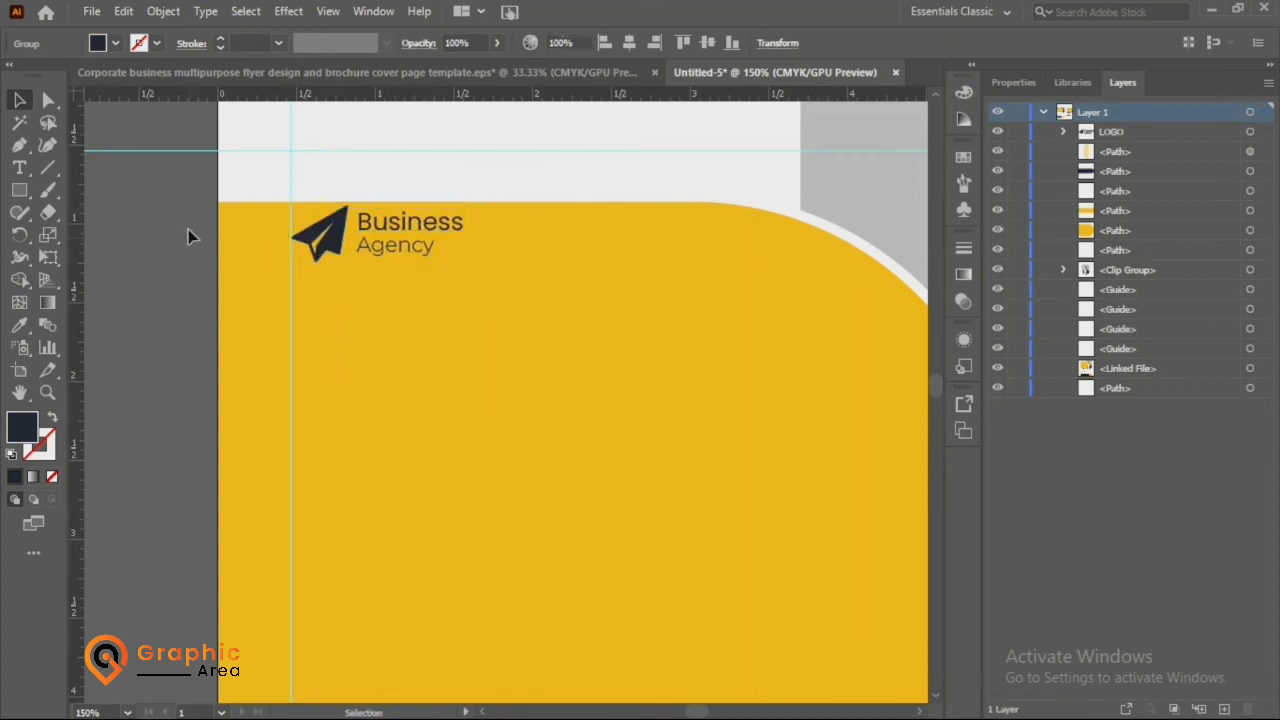
- Bring the "We Are Digital Marketing Expert" heading from the template document into the flyer below the logo and left-align both
{"action": "key", "text": "ctrl+minus"}
{"action": "scroll", "coordinate": [195, 227], "scroll_direction": "down", "scroll_amount": 1}
{"action": "key", "text": "ctrl+minus"}
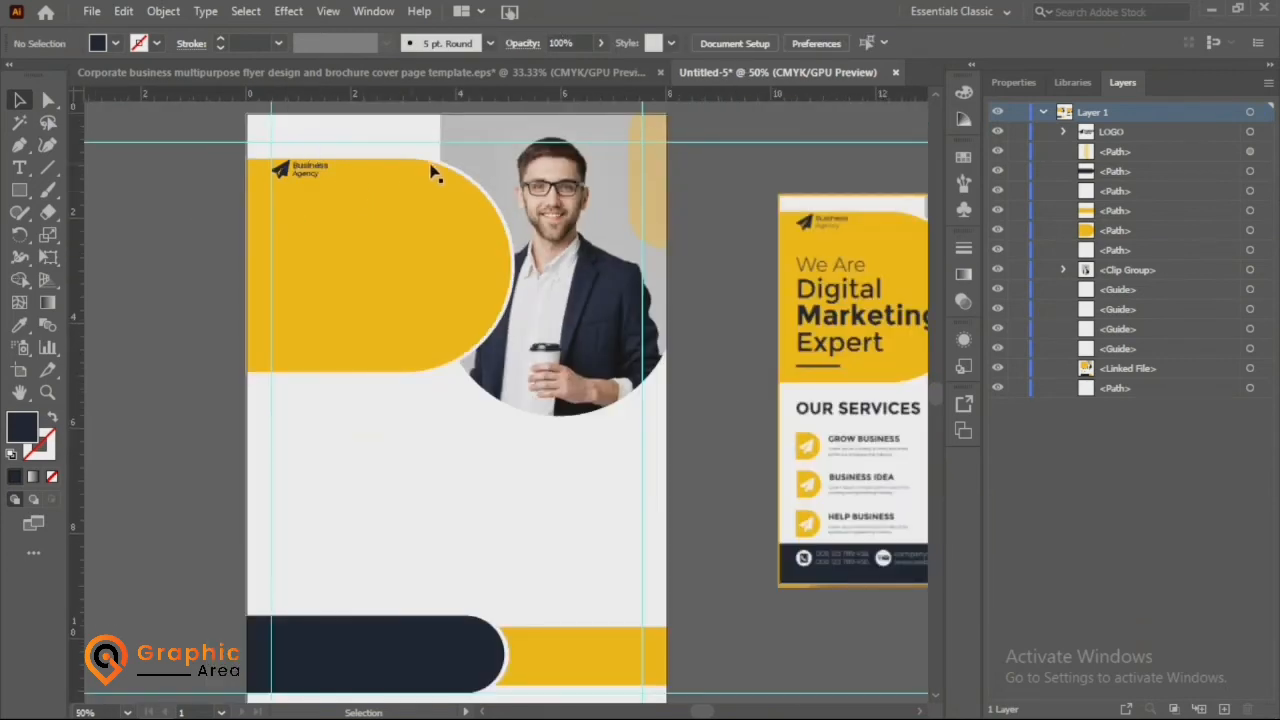
{"action": "left_click", "coordinate": [570, 72]}
{"action": "left_click", "coordinate": [452, 378]}
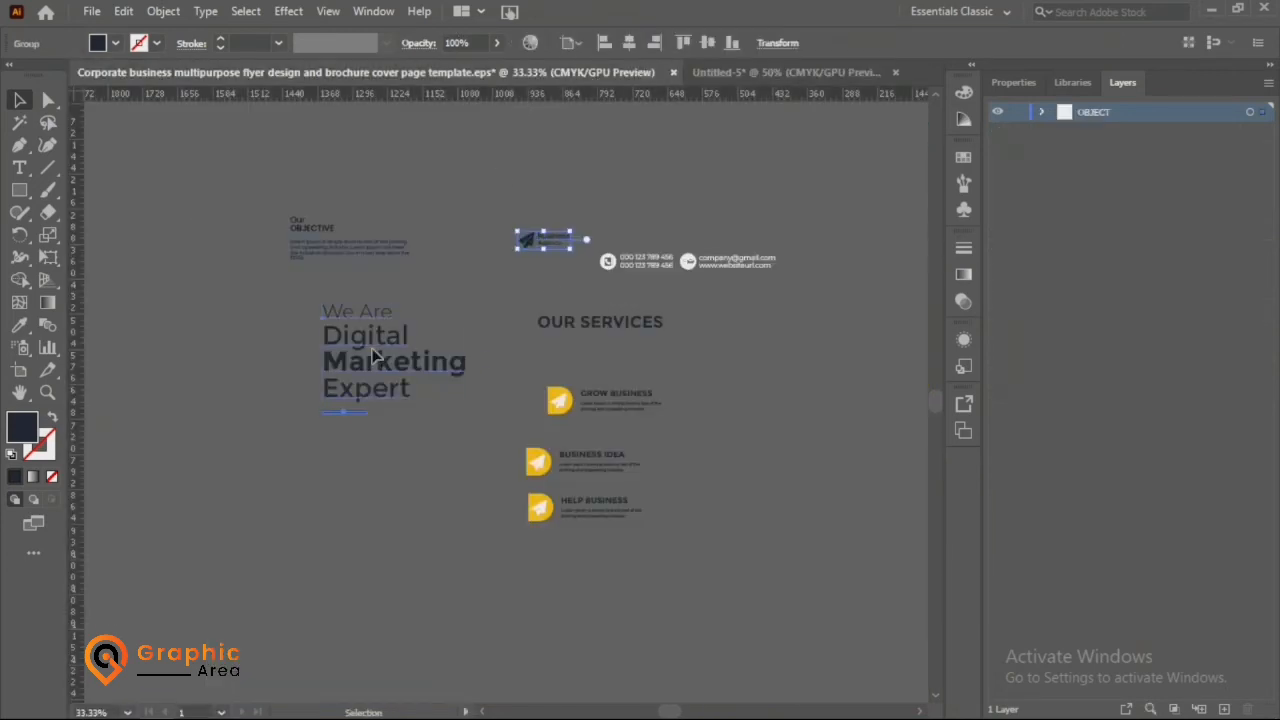
{"action": "left_click_drag", "start_coordinate": [395, 363], "coordinate": [365, 305]}
{"action": "right_click", "coordinate": [412, 350]}
{"action": "left_click", "coordinate": [475, 510]}
{"action": "scroll", "coordinate": [272, 296], "scroll_direction": "up", "scroll_amount": 1}
{"action": "left_click", "coordinate": [327, 160], "text": "shift"}
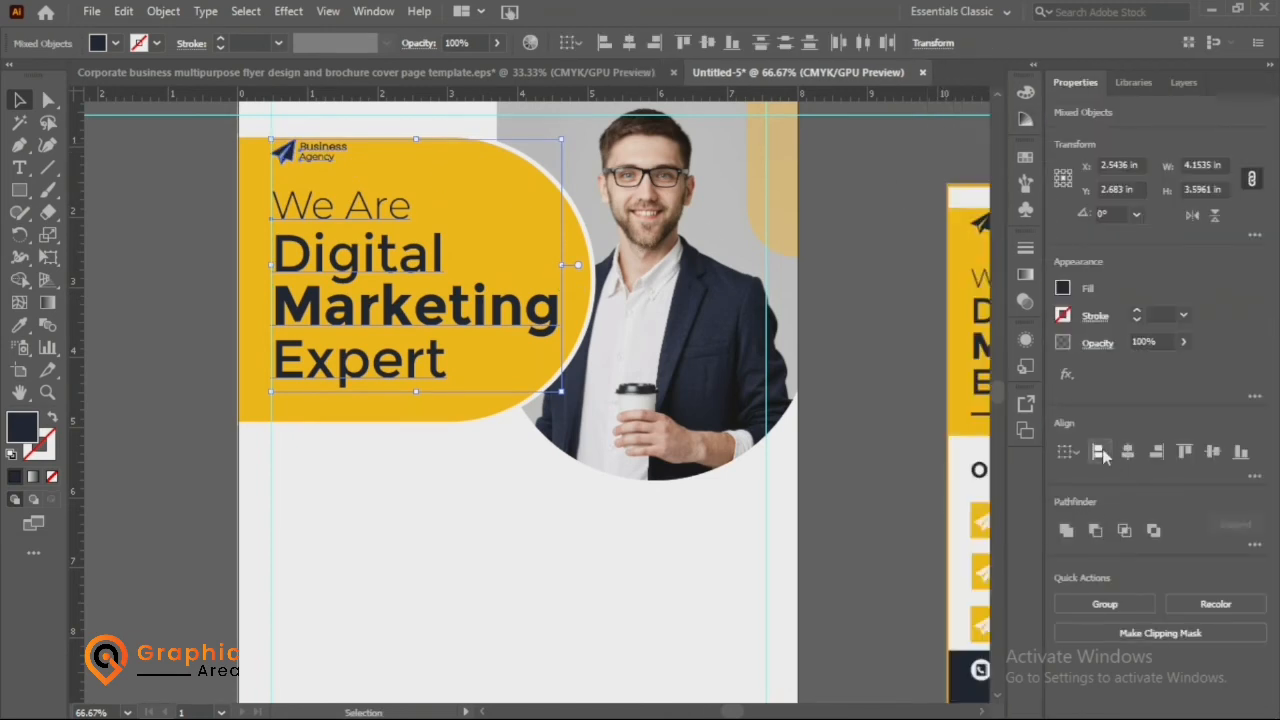
{"action": "left_click", "coordinate": [220, 306]}
- Enlarge the logo to about 1.33 in wide and left-align it with the main heading
{"action": "scroll", "coordinate": [334, 151], "scroll_direction": "up", "scroll_amount": 3}
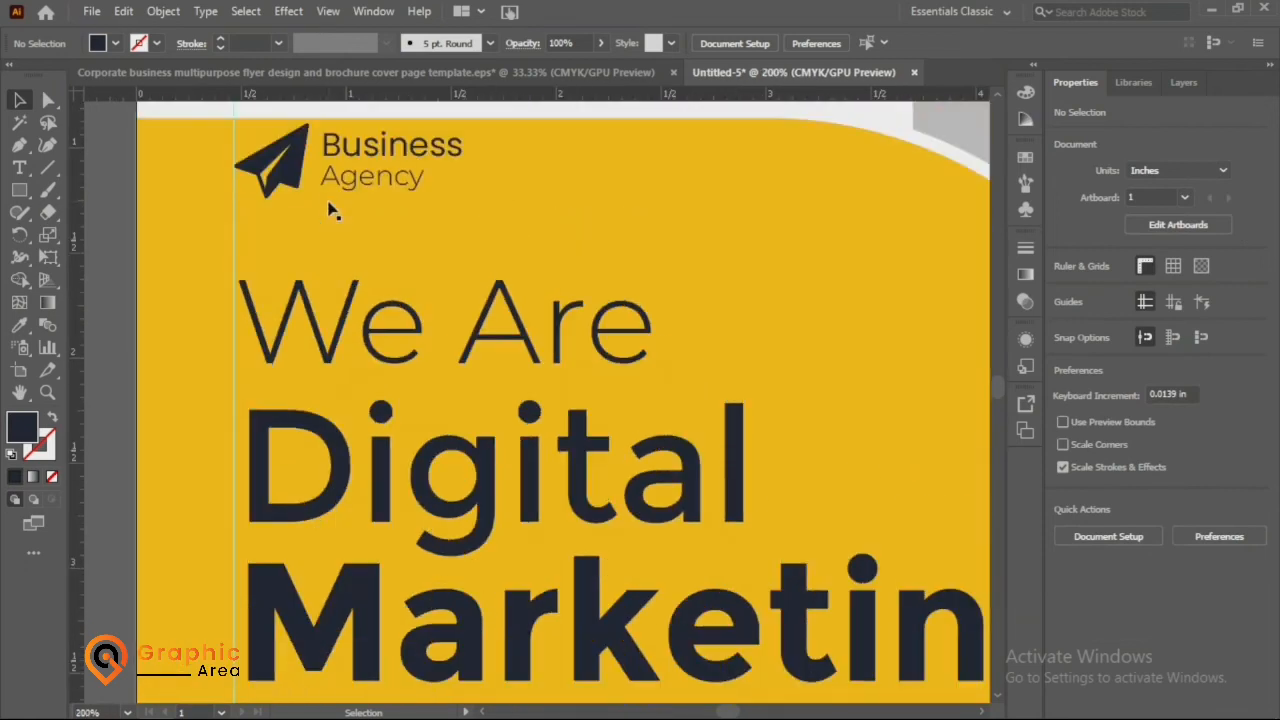
{"action": "left_click", "coordinate": [340, 188]}
{"action": "left_click_drag", "start_coordinate": [462, 216], "coordinate": [489, 213]}
{"action": "left_click_drag", "start_coordinate": [398, 173], "coordinate": [433, 187]}
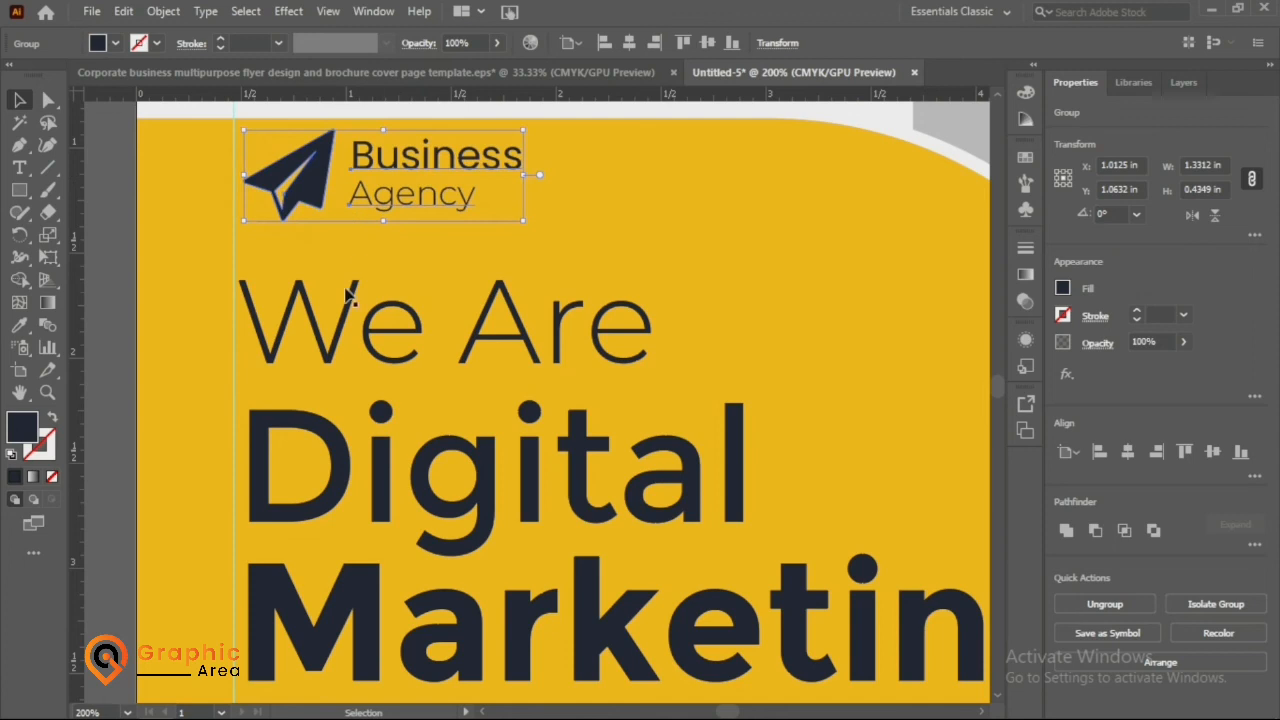
{"action": "key", "text": "ctrl+a"}
{"action": "left_click", "coordinate": [1099, 451]}
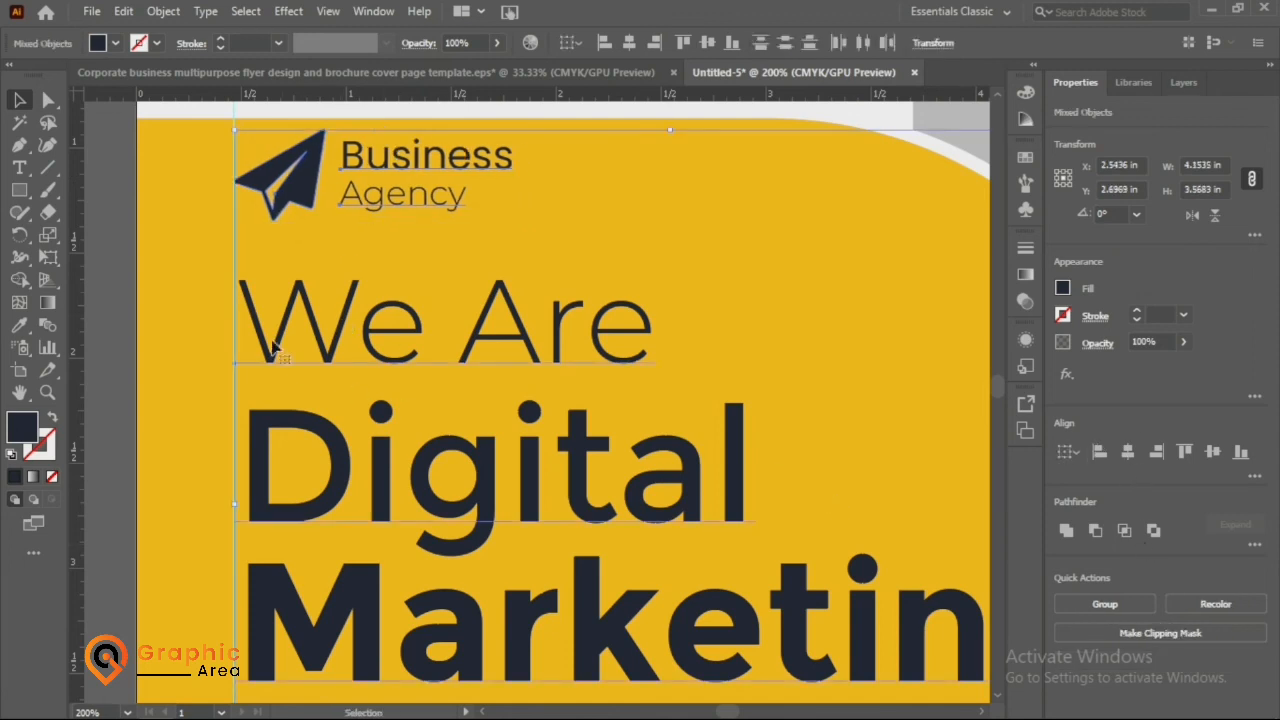
{"action": "left_click", "coordinate": [131, 327]}
- Draw a thin dark rectangle about 1.12 by 0.04 in beneath the word Expert as an underline
{"action": "scroll", "coordinate": [195, 375], "scroll_direction": "down", "scroll_amount": 6}
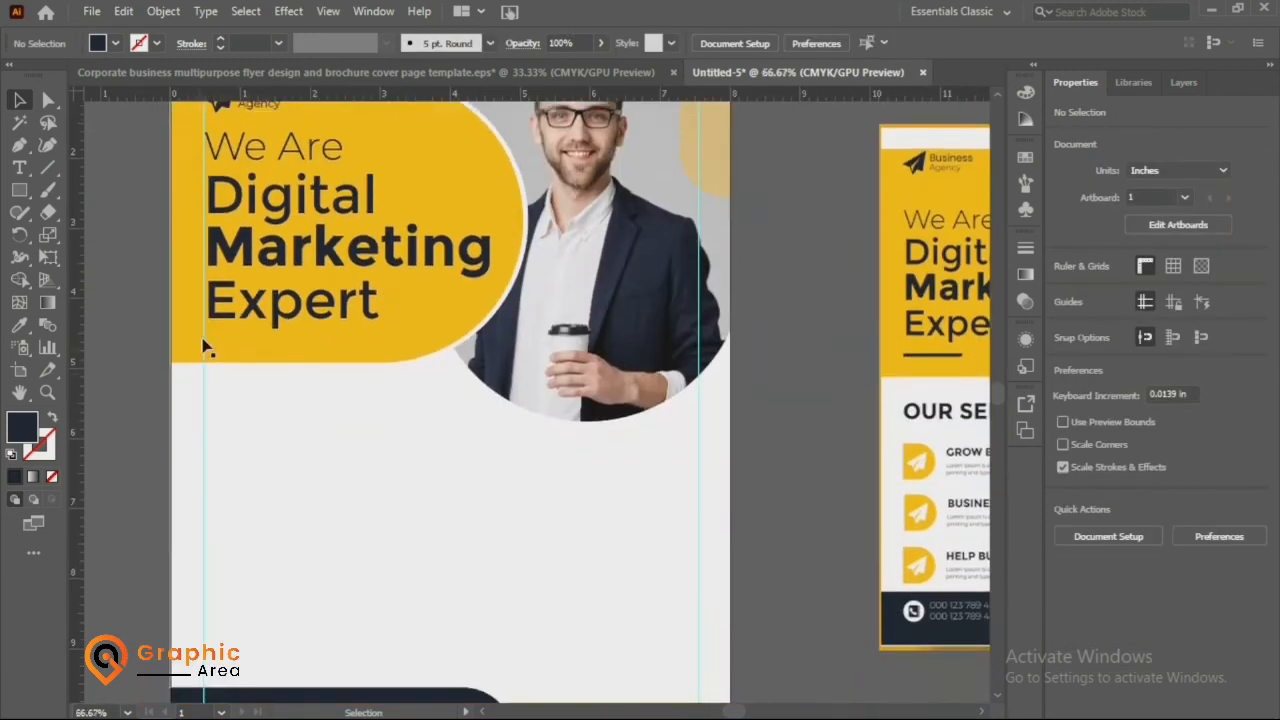
{"action": "scroll", "coordinate": [206, 346], "scroll_direction": "up", "scroll_amount": 3}
{"action": "scroll", "coordinate": [230, 352], "scroll_direction": "down", "scroll_amount": 1}
{"action": "left_click", "coordinate": [19, 190]}
{"action": "scroll", "coordinate": [229, 279], "scroll_direction": "up", "scroll_amount": 1}
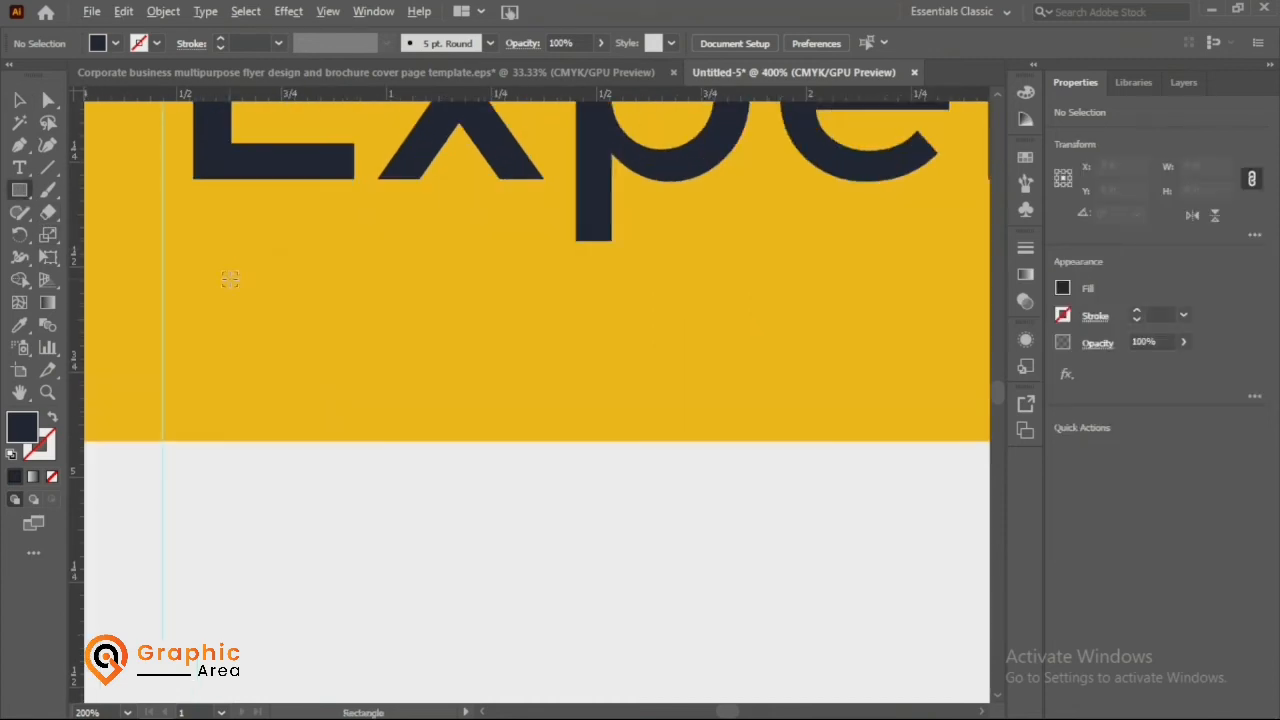
{"action": "mouse_move", "coordinate": [198, 269]}
{"action": "left_mouse_down"}
{"action": "mouse_move", "coordinate": [451, 288]}
{"action": "mouse_move", "coordinate": [669, 283]}
{"action": "left_mouse_up"}
{"action": "scroll", "coordinate": [106, 205], "scroll_direction": "up", "scroll_amount": 1}
{"action": "left_click", "coordinate": [19, 101]}
{"action": "scroll", "coordinate": [284, 581], "scroll_direction": "down", "scroll_amount": 3}
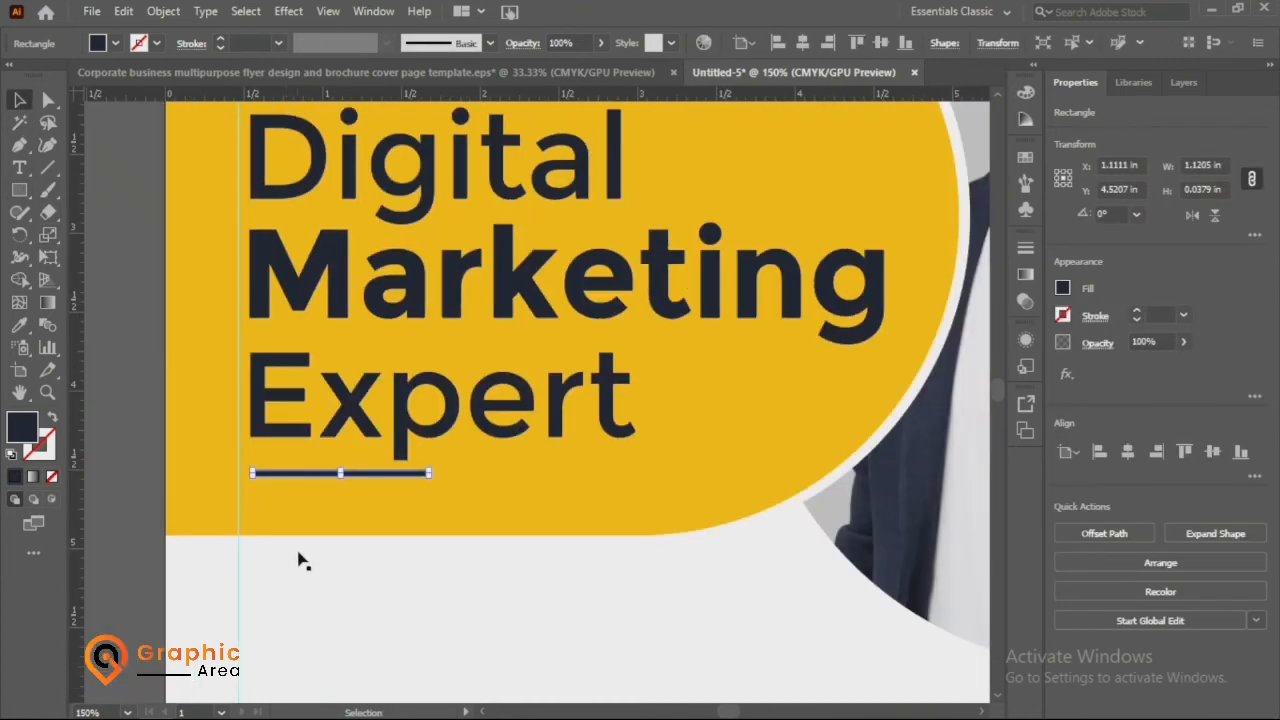
- Left-align the thin underline bar with the main heading
{"action": "scroll", "coordinate": [300, 558], "scroll_direction": "left", "scroll_amount": 3}
{"action": "left_click", "coordinate": [365, 425], "text": "shift"}
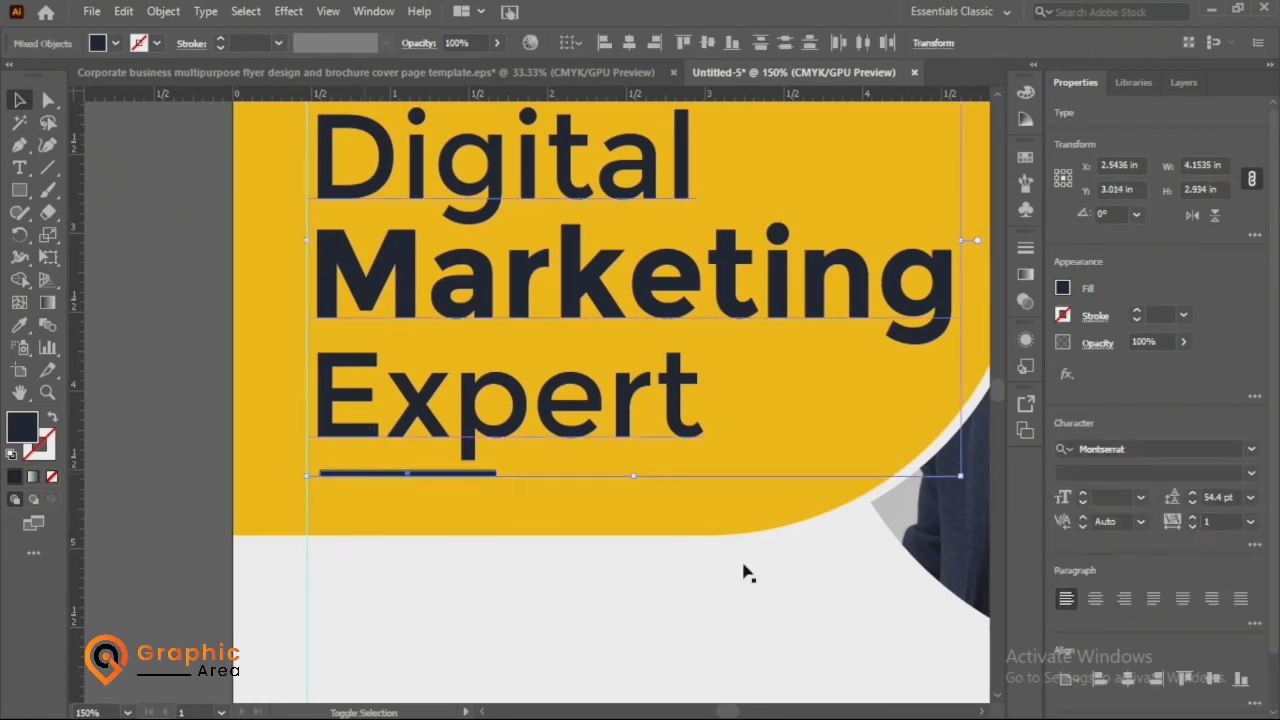
{"action": "left_click", "coordinate": [153, 429]}
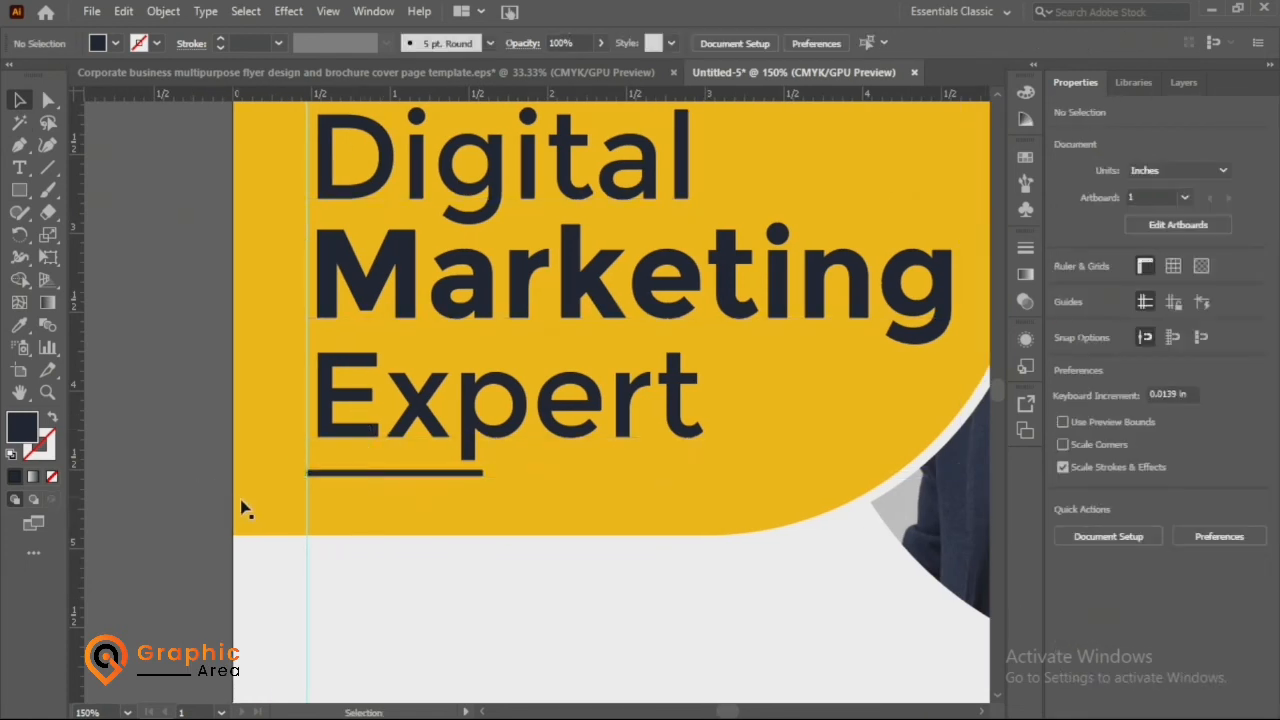
- Nudge the underline bar slightly down to widen the gap below the main heading, using the reference image as a guide
{"action": "scroll", "coordinate": [240, 509], "scroll_direction": "down", "scroll_amount": 4}
{"action": "scroll", "coordinate": [300, 470], "scroll_direction": "down", "scroll_amount": 2}
{"action": "scroll", "coordinate": [329, 314], "scroll_direction": "up", "scroll_amount": 3}
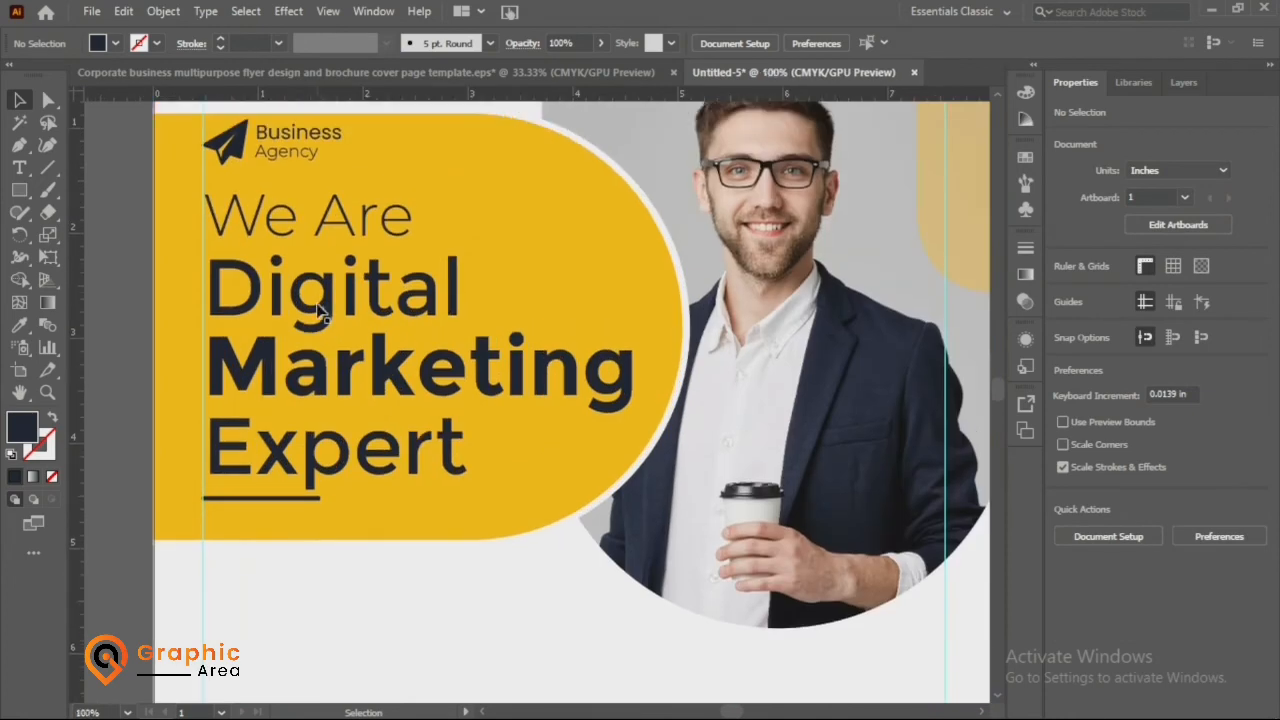
{"action": "left_click", "coordinate": [308, 478]}
{"action": "scroll", "coordinate": [300, 488], "scroll_direction": "down", "scroll_amount": 2}
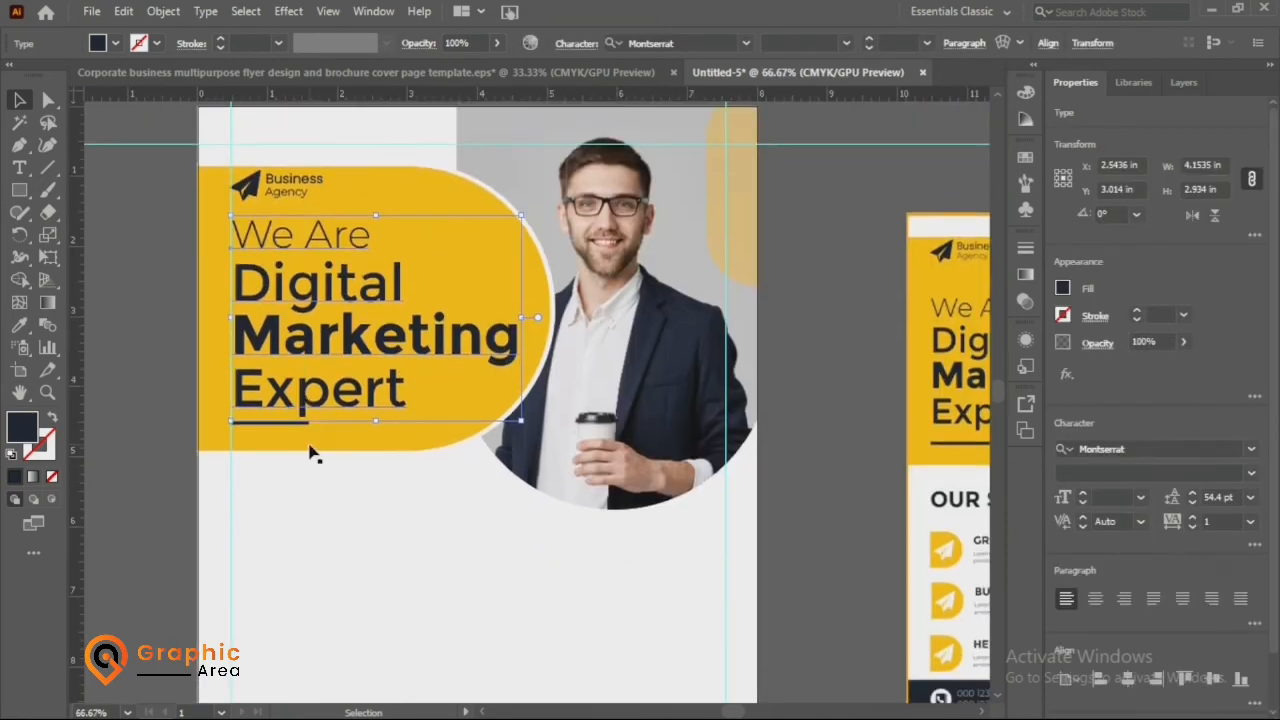
{"action": "scroll", "coordinate": [600, 410], "scroll_direction": "right", "scroll_amount": 2}
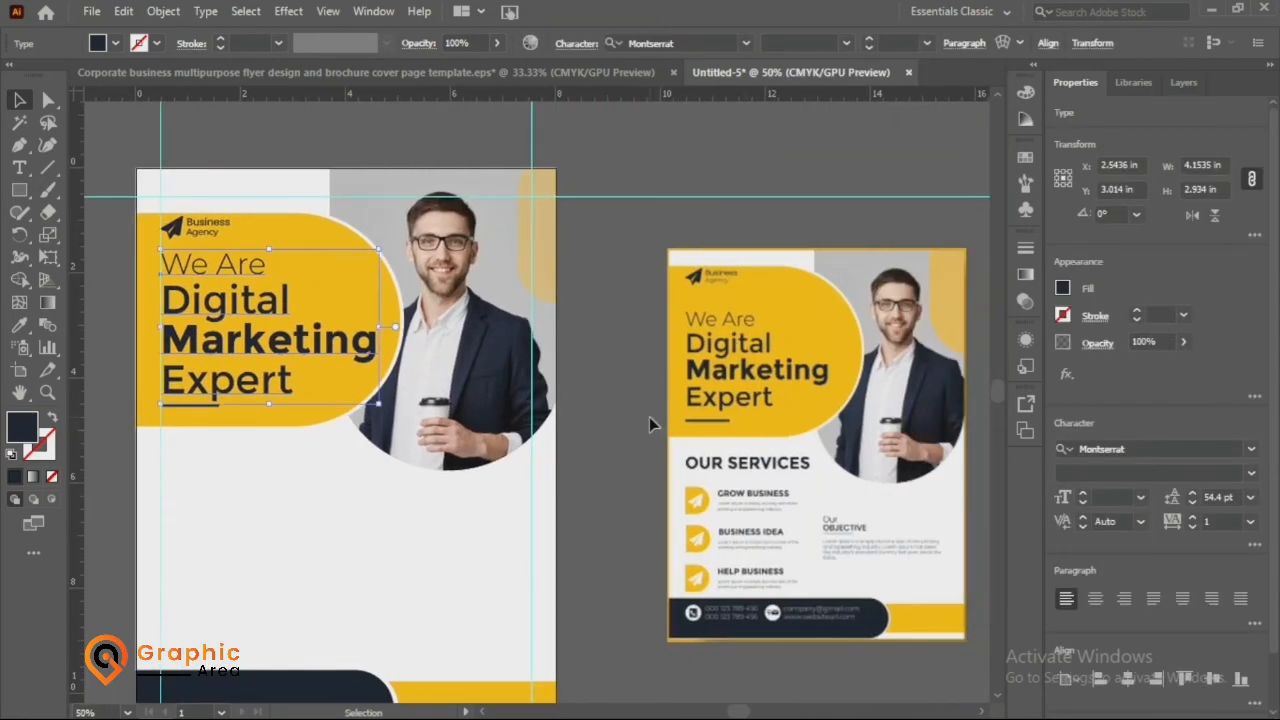
{"action": "left_click", "coordinate": [649, 425]}
{"action": "scroll", "coordinate": [228, 387], "scroll_direction": "down", "scroll_amount": 2}
{"action": "left_click", "coordinate": [198, 340]}
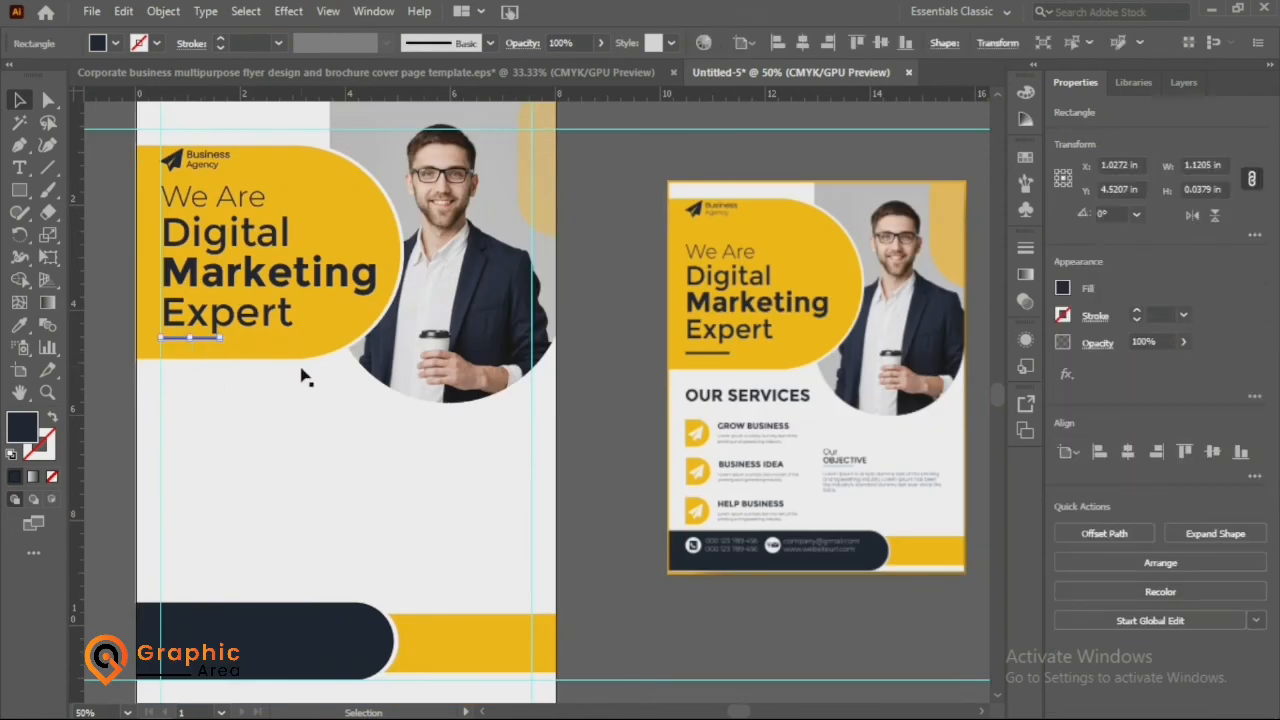
{"action": "key", "text": "Down"}
{"action": "key", "text": "Down"}
{"action": "key", "text": "Down"}
{"action": "key", "text": "Down"}
{"action": "key", "text": "Down"}
{"action": "key", "text": "Down"}
{"action": "left_click", "coordinate": [616, 369]}
- Bring the OUR SERVICES heading from the template document into the flyer below the yellow shape and left-align it with the main heading
{"action": "scroll", "coordinate": [355, 350], "scroll_direction": "down", "scroll_amount": 2}
{"action": "scroll", "coordinate": [843, 361], "scroll_direction": "left", "scroll_amount": 1}
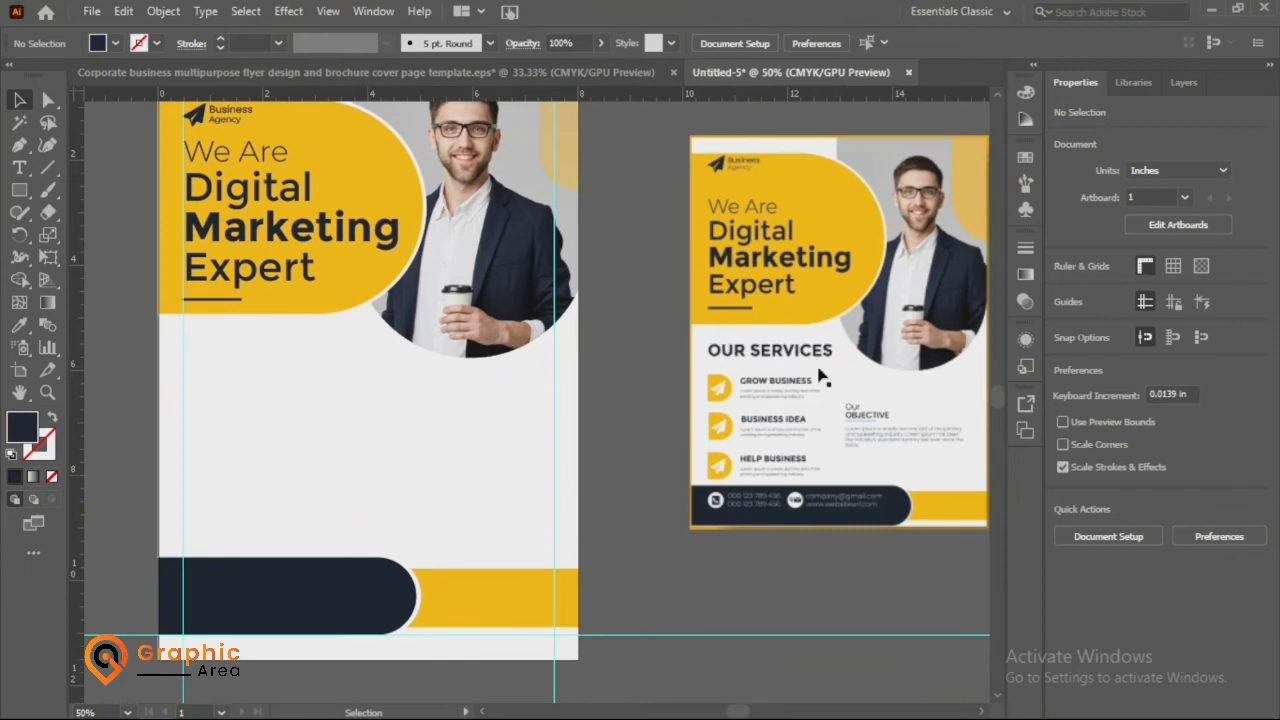
{"action": "left_click", "coordinate": [595, 70]}
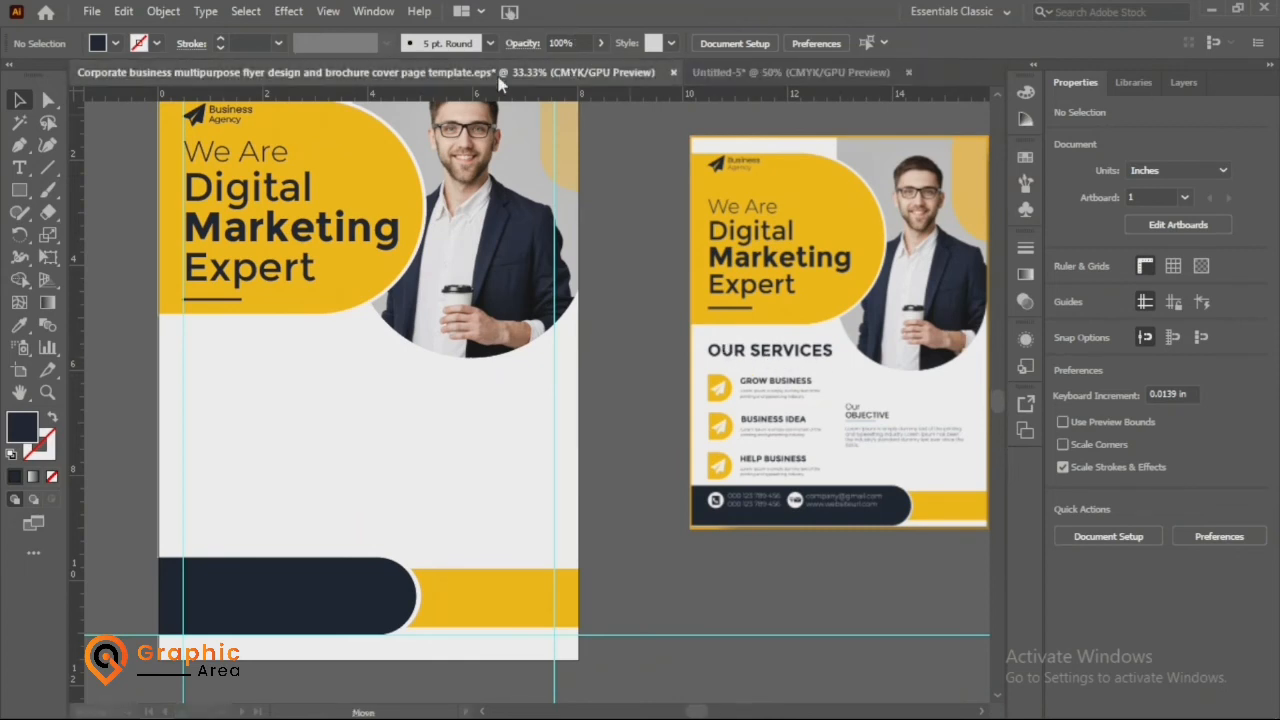
{"action": "left_click", "coordinate": [558, 318]}
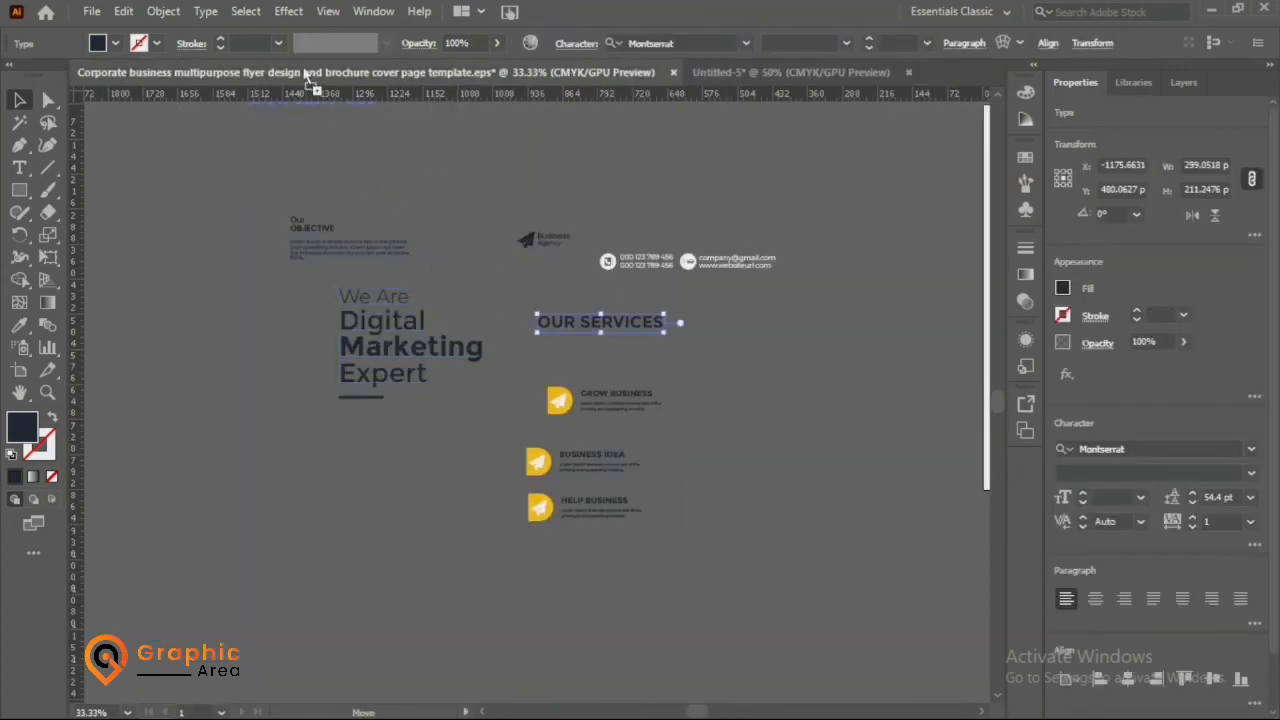
{"action": "scroll", "coordinate": [820, 100], "scroll_direction": "up", "scroll_amount": 1}
{"action": "left_click_drag", "start_coordinate": [815, 82], "coordinate": [258, 386]}
{"action": "scroll", "coordinate": [257, 380], "scroll_direction": "down", "scroll_amount": 1}
{"action": "scroll", "coordinate": [257, 380], "scroll_direction": "up", "scroll_amount": 1}
{"action": "scroll", "coordinate": [300, 400], "scroll_direction": "up", "scroll_amount": 1}
{"action": "left_click_drag", "start_coordinate": [358, 422], "coordinate": [313, 352]}
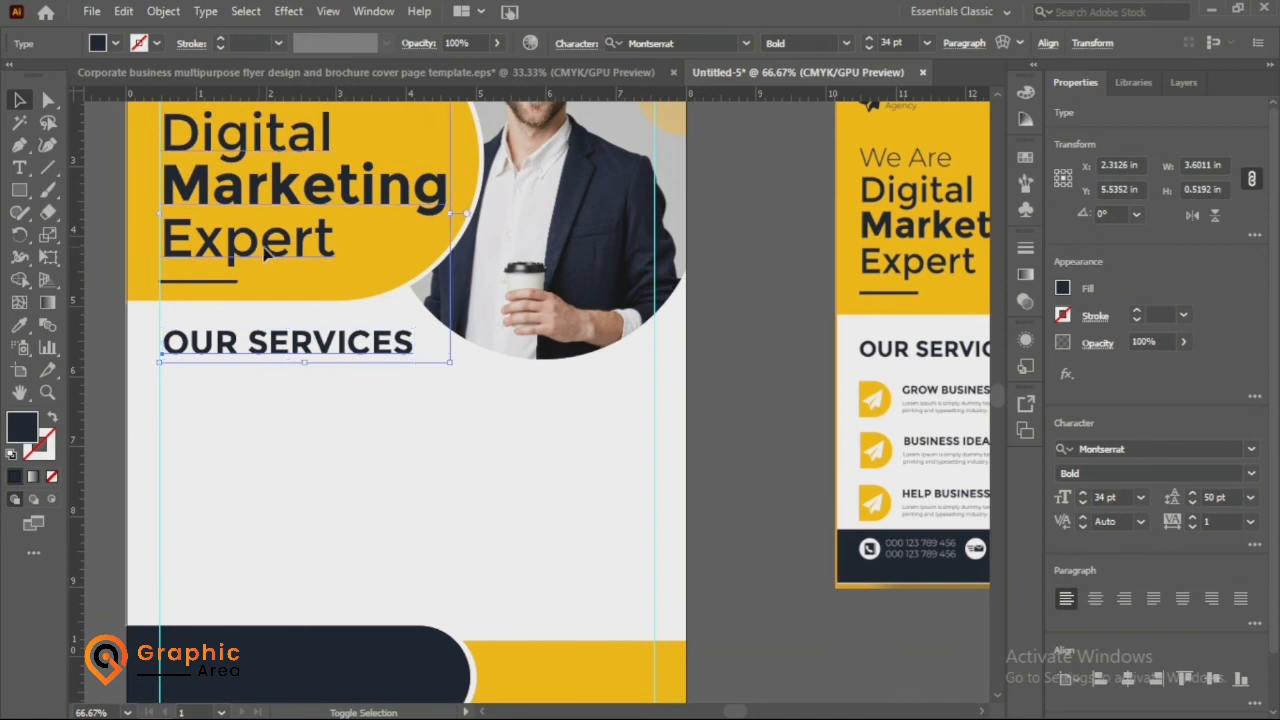
{"action": "left_click", "coordinate": [266, 254], "text": "shift"}
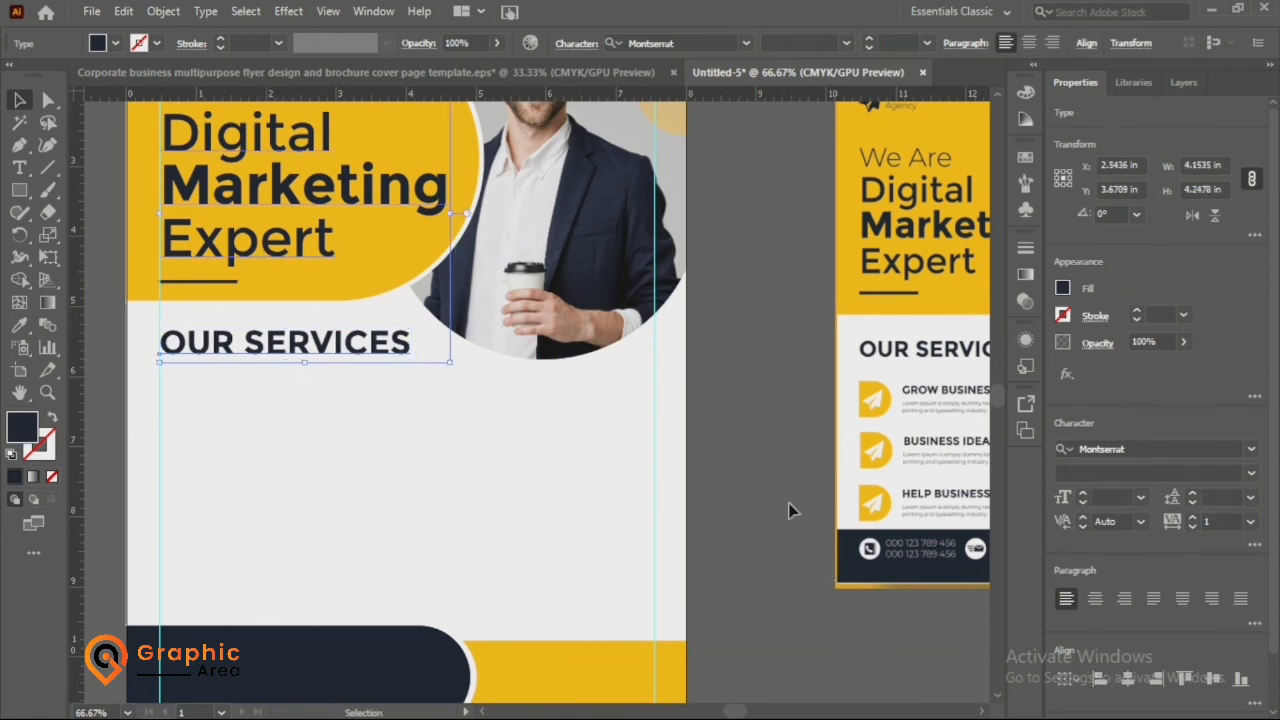
{"action": "left_click", "coordinate": [717, 456]}
- Bring the GROW BUSINESS service item from the template document into the flyer below the OUR SERVICES heading
{"action": "scroll", "coordinate": [713, 418], "scroll_direction": "down", "scroll_amount": 1}
{"action": "scroll", "coordinate": [700, 405], "scroll_direction": "down", "scroll_amount": 1}
{"action": "scroll", "coordinate": [700, 405], "scroll_direction": "right", "scroll_amount": 2}
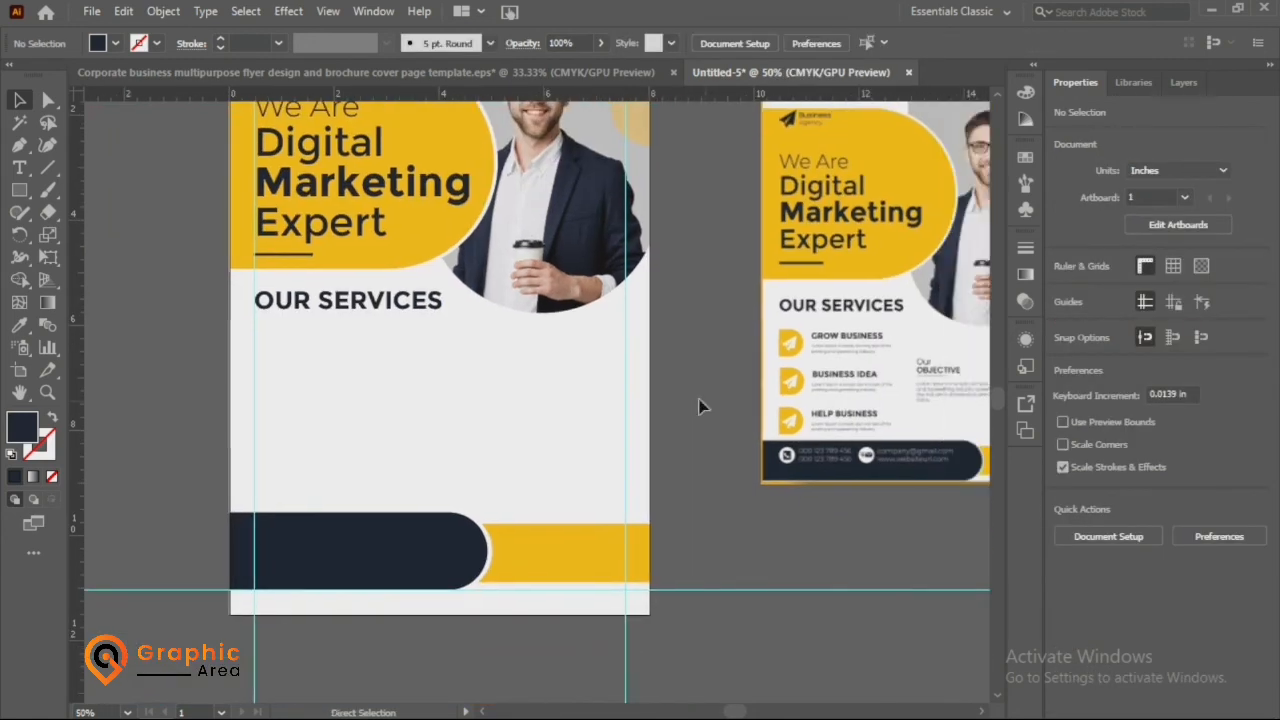
{"action": "left_click", "coordinate": [639, 76]}
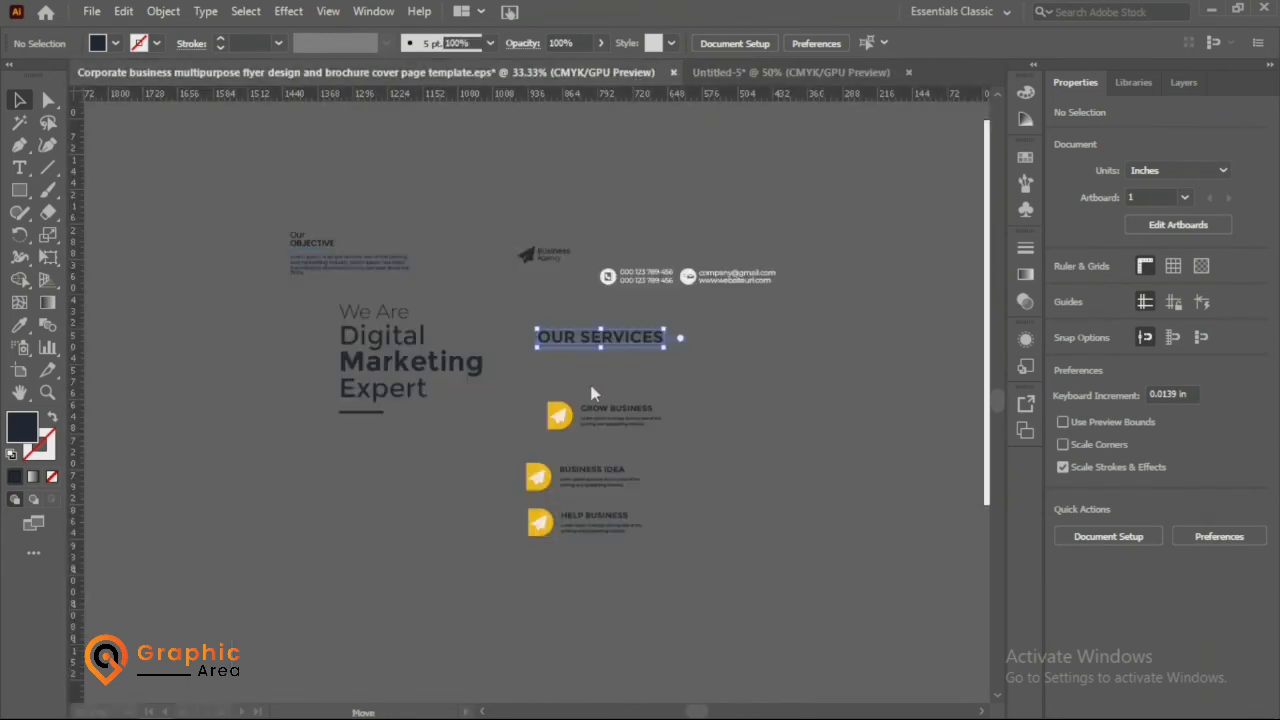
{"action": "left_click", "coordinate": [628, 420]}
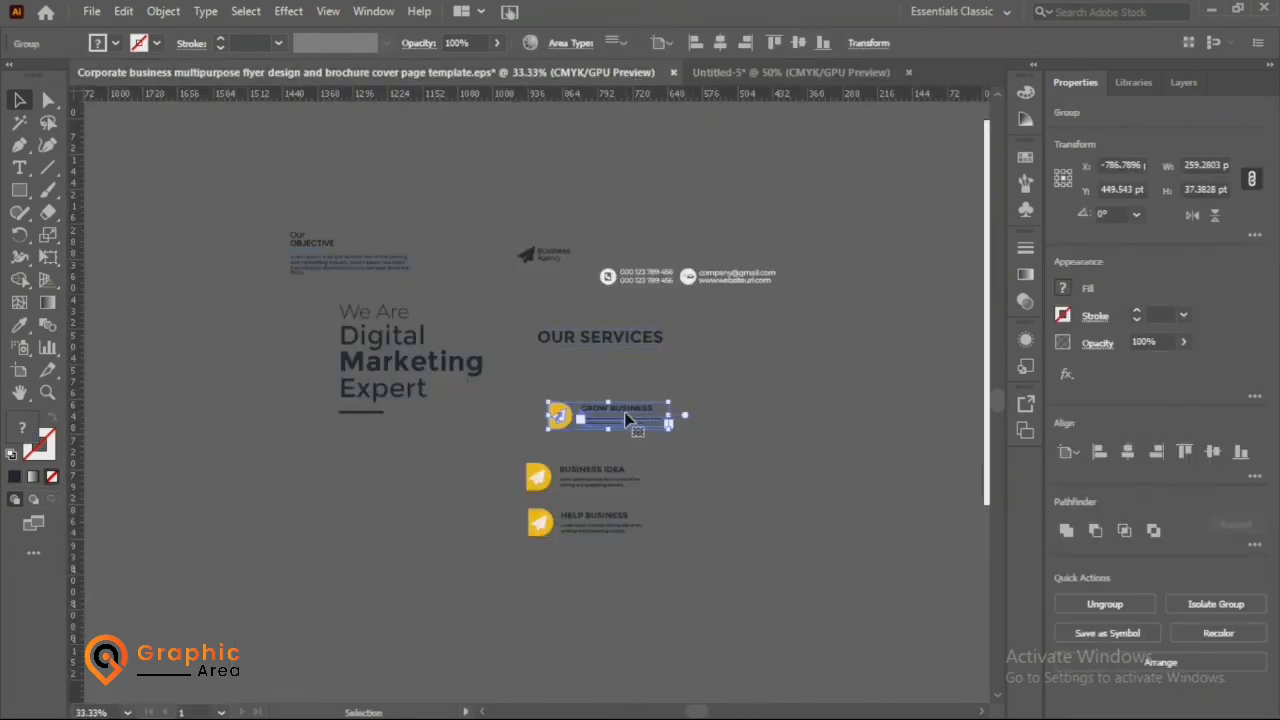
{"action": "left_click_drag", "start_coordinate": [748, 84], "coordinate": [750, 86]}
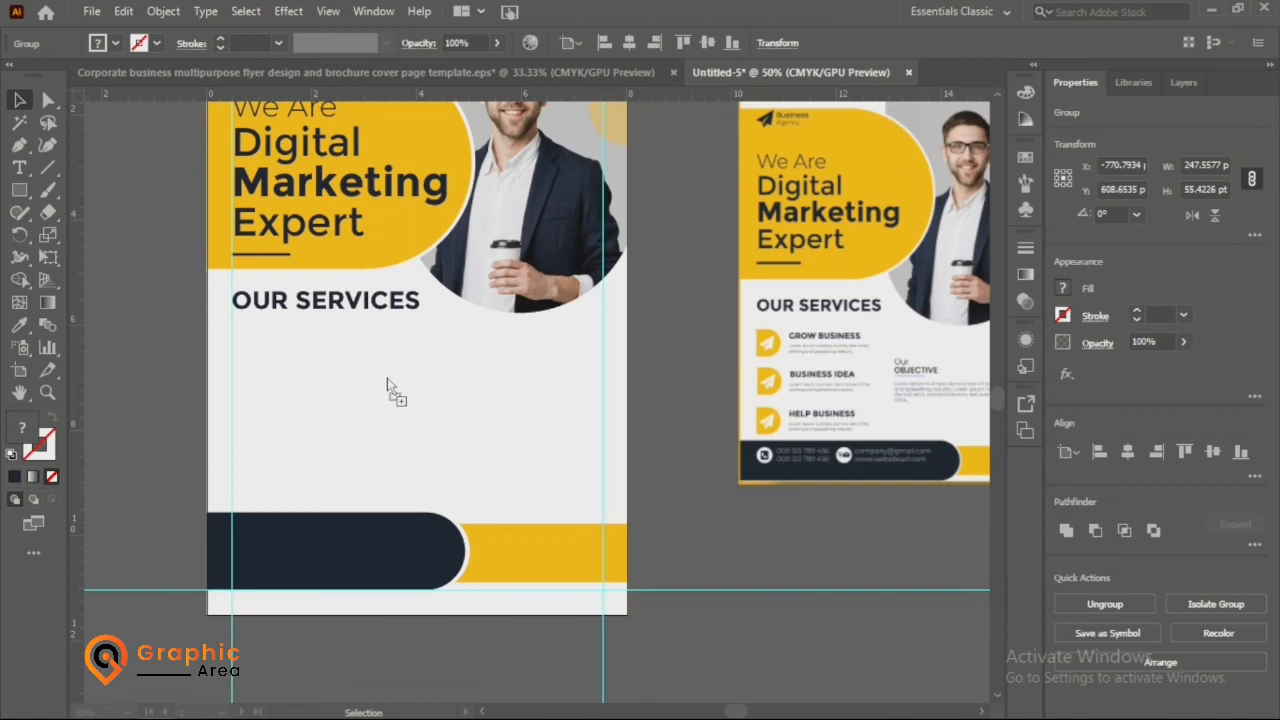
- Duplicate the GROW BUSINESS item twice down the left margin to stack three service items above the dark footer
{"action": "left_click_drag", "start_coordinate": [308, 400], "coordinate": [338, 500]}
{"action": "scroll", "coordinate": [270, 373], "scroll_direction": "down", "scroll_amount": 1}
{"action": "scroll", "coordinate": [265, 366], "scroll_direction": "up", "scroll_amount": 1}
- Move the middle and top service items down to space the three items more evenly below OUR SERVICES
{"action": "left_click", "coordinate": [342, 403]}
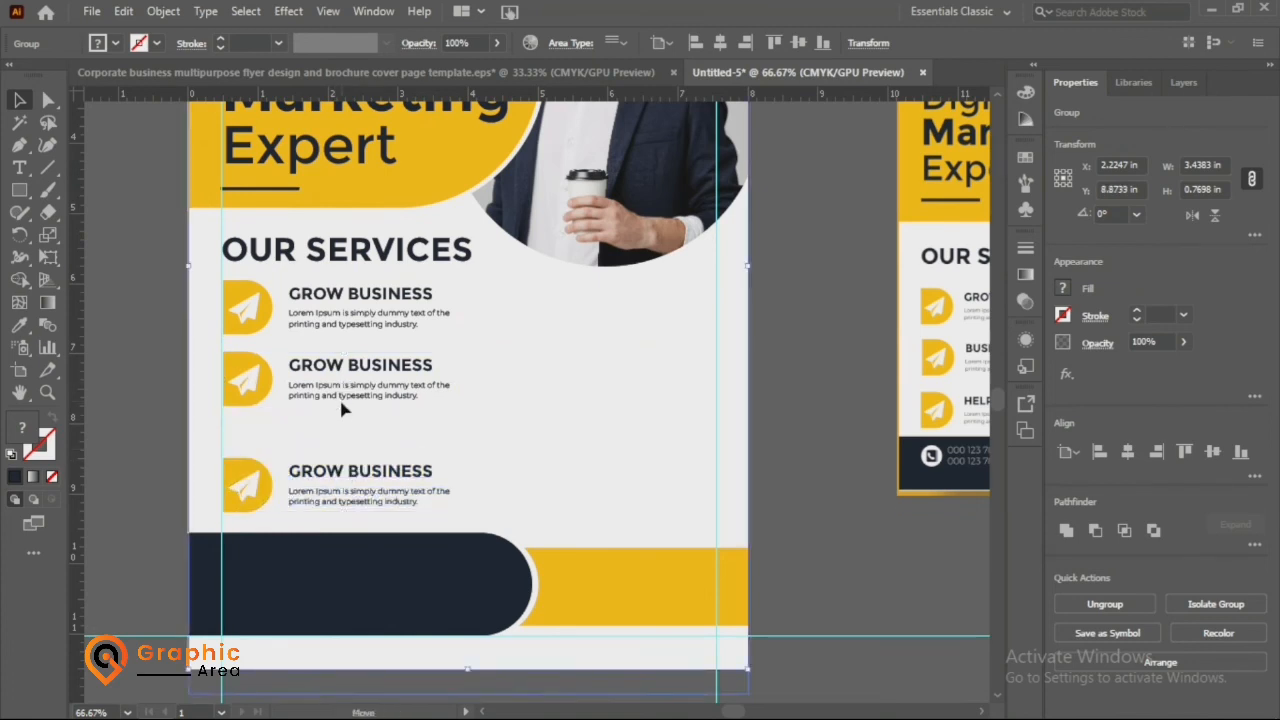
{"action": "left_click_drag", "start_coordinate": [327, 394], "coordinate": [316, 397]}
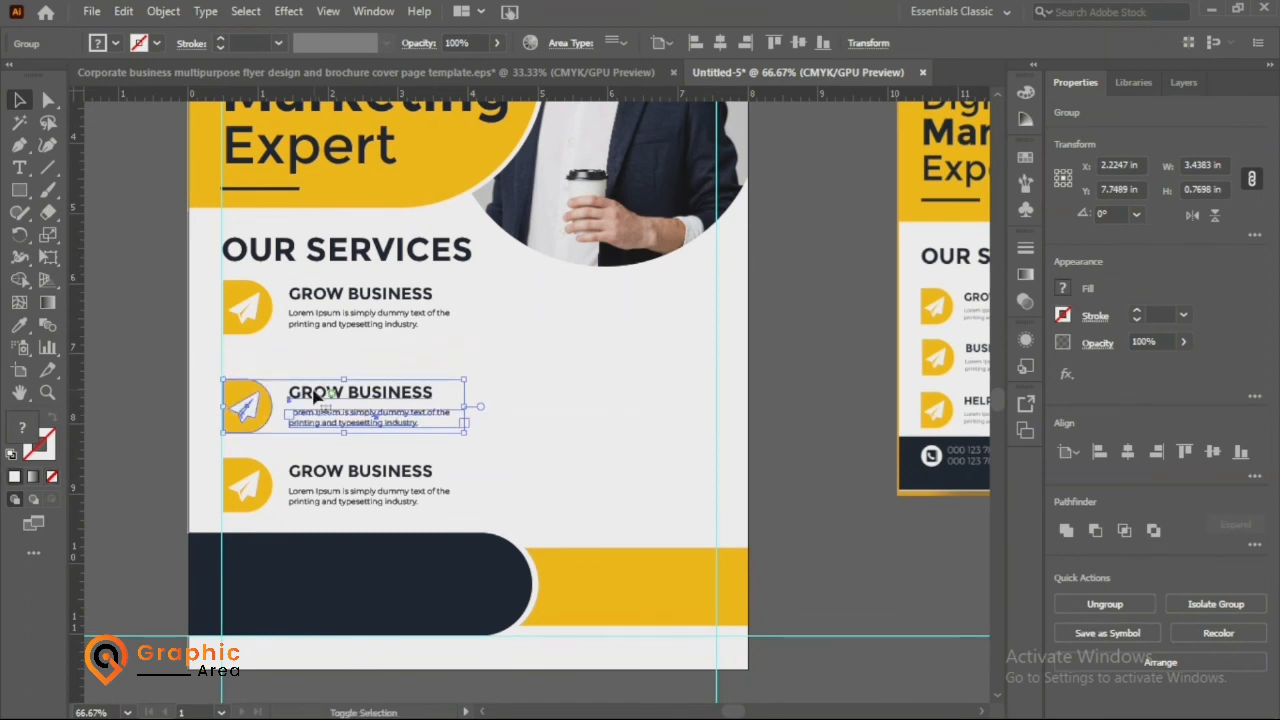
{"action": "left_click", "coordinate": [143, 342]}
{"action": "double_click", "coordinate": [316, 310]}
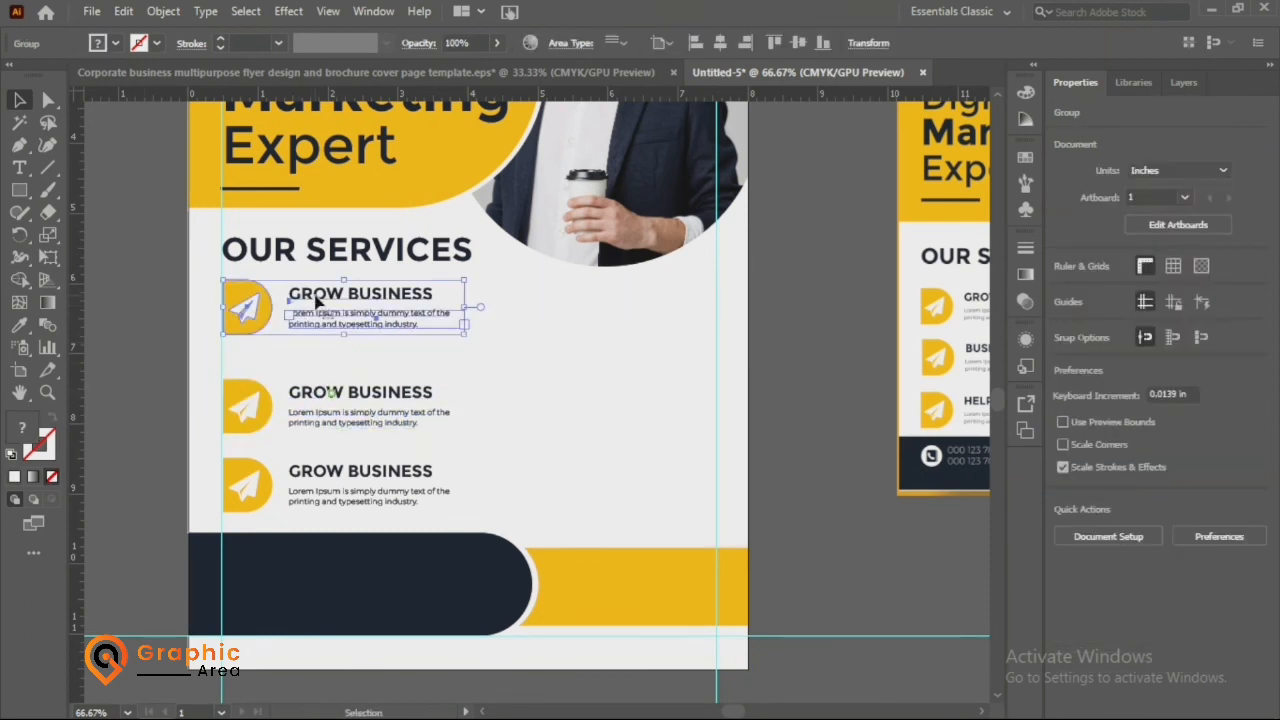
{"action": "double_click", "coordinate": [150, 322]}
{"action": "left_click_drag", "start_coordinate": [263, 304], "coordinate": [263, 320]}
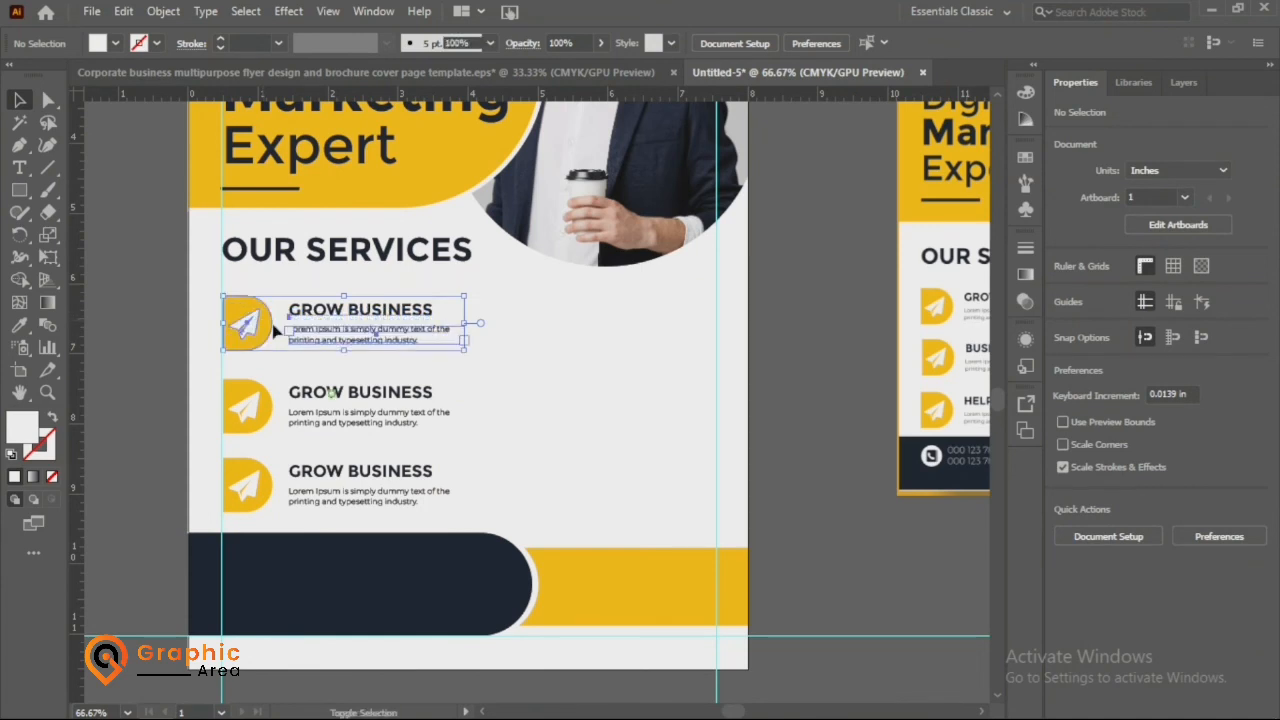
{"action": "left_click", "coordinate": [772, 414]}
- Bring the "Our OBJECTIVE" text block from the template document into the flyer, beside the service items and against the right margin guide
{"action": "scroll", "coordinate": [772, 418], "scroll_direction": "down", "scroll_amount": 1}
{"action": "scroll", "coordinate": [772, 420], "scroll_direction": "down", "scroll_amount": 1}
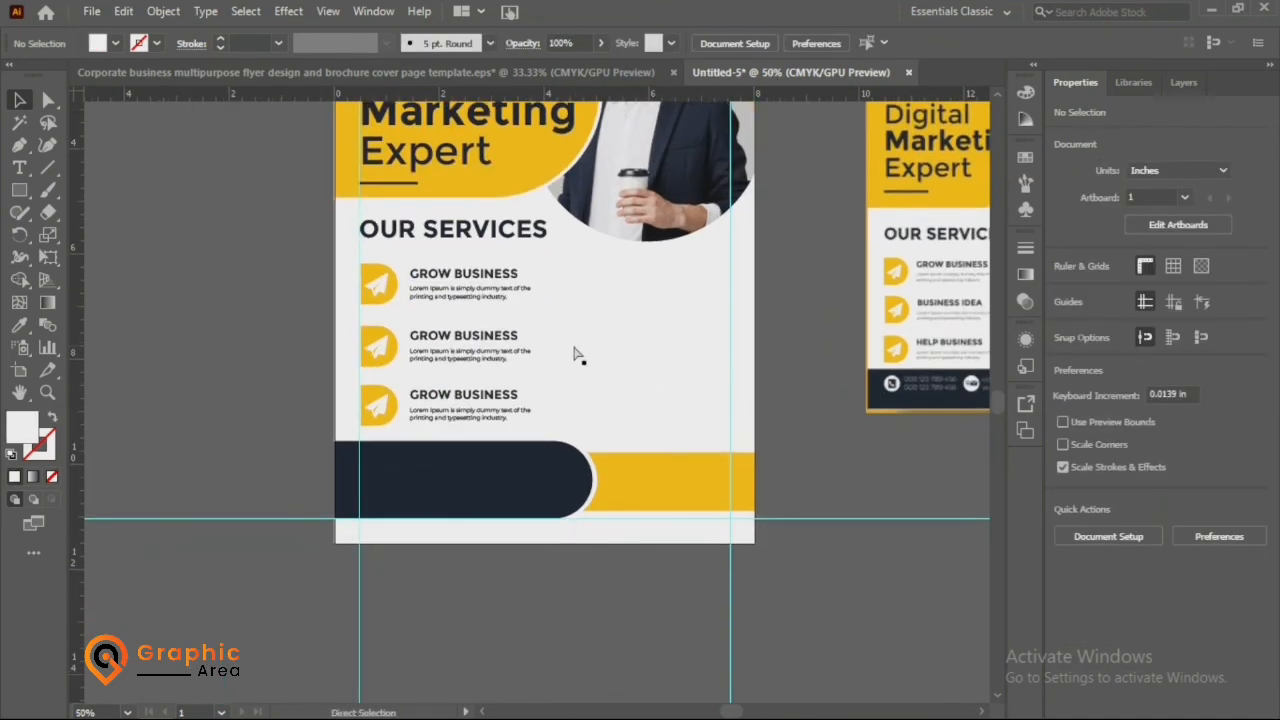
{"action": "scroll", "coordinate": [634, 326], "scroll_direction": "right", "scroll_amount": 4}
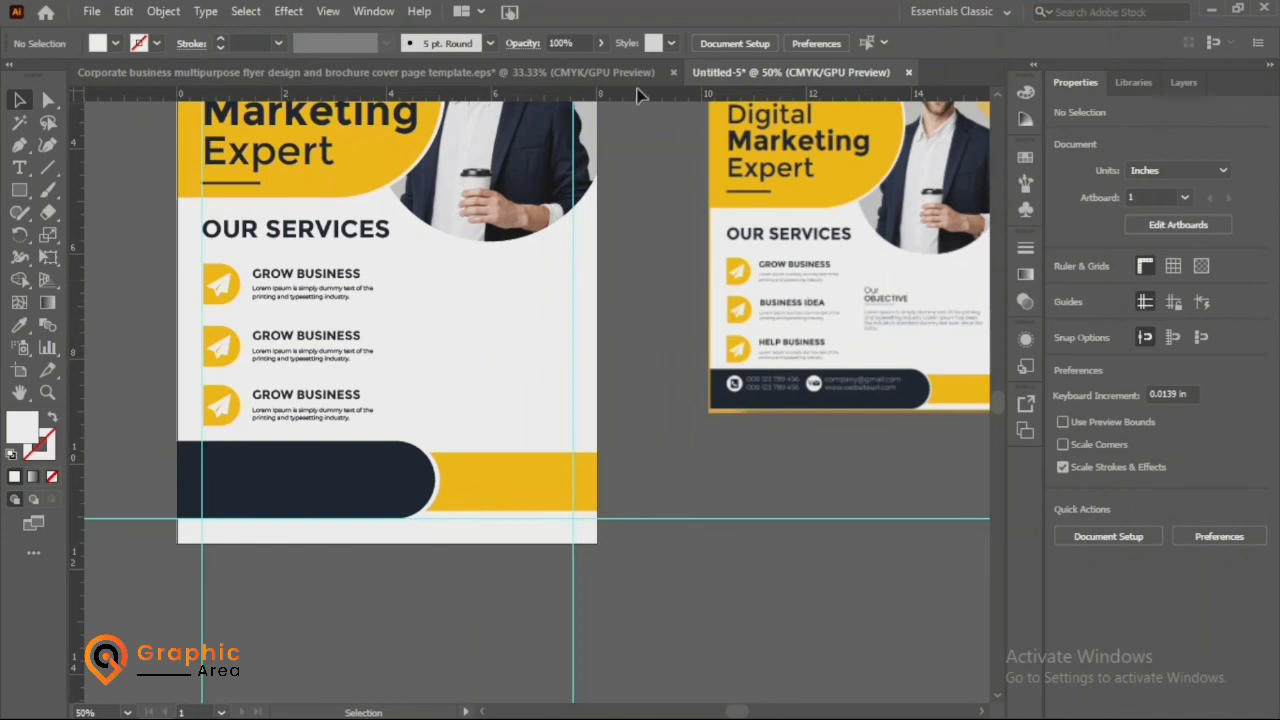
{"action": "left_click", "coordinate": [620, 72]}
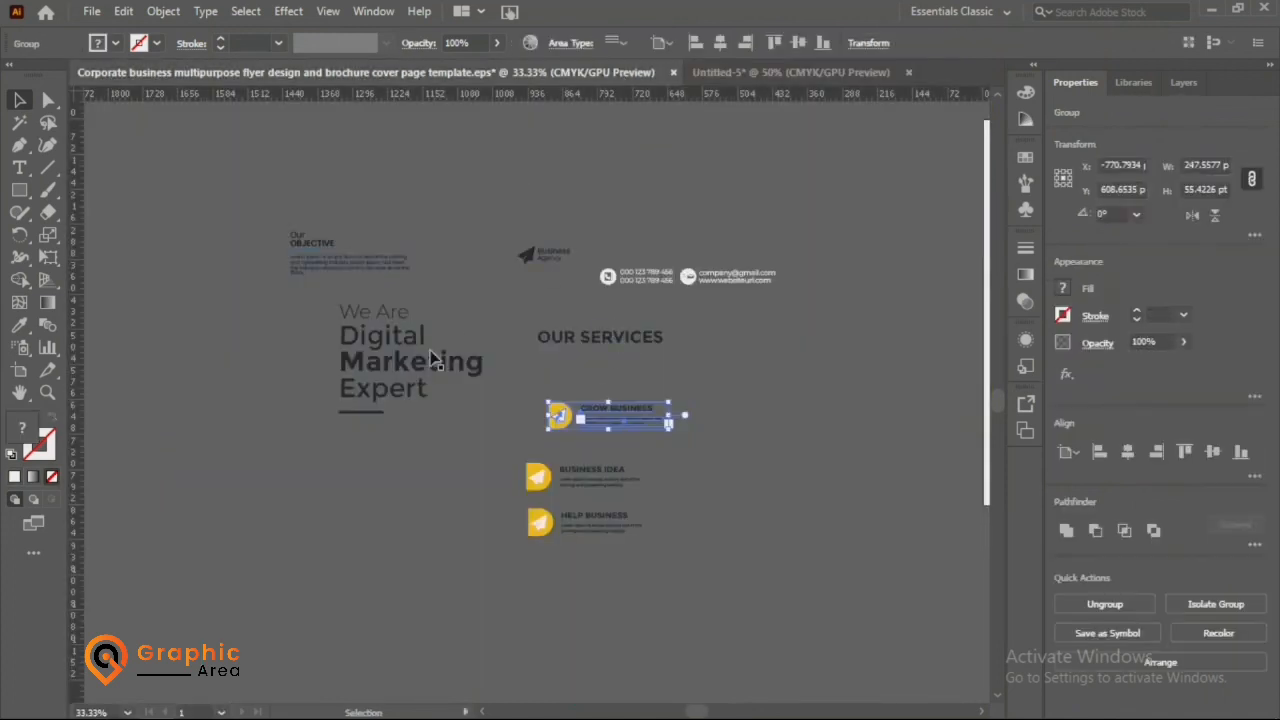
{"action": "left_click_drag", "start_coordinate": [352, 268], "coordinate": [405, 123]}
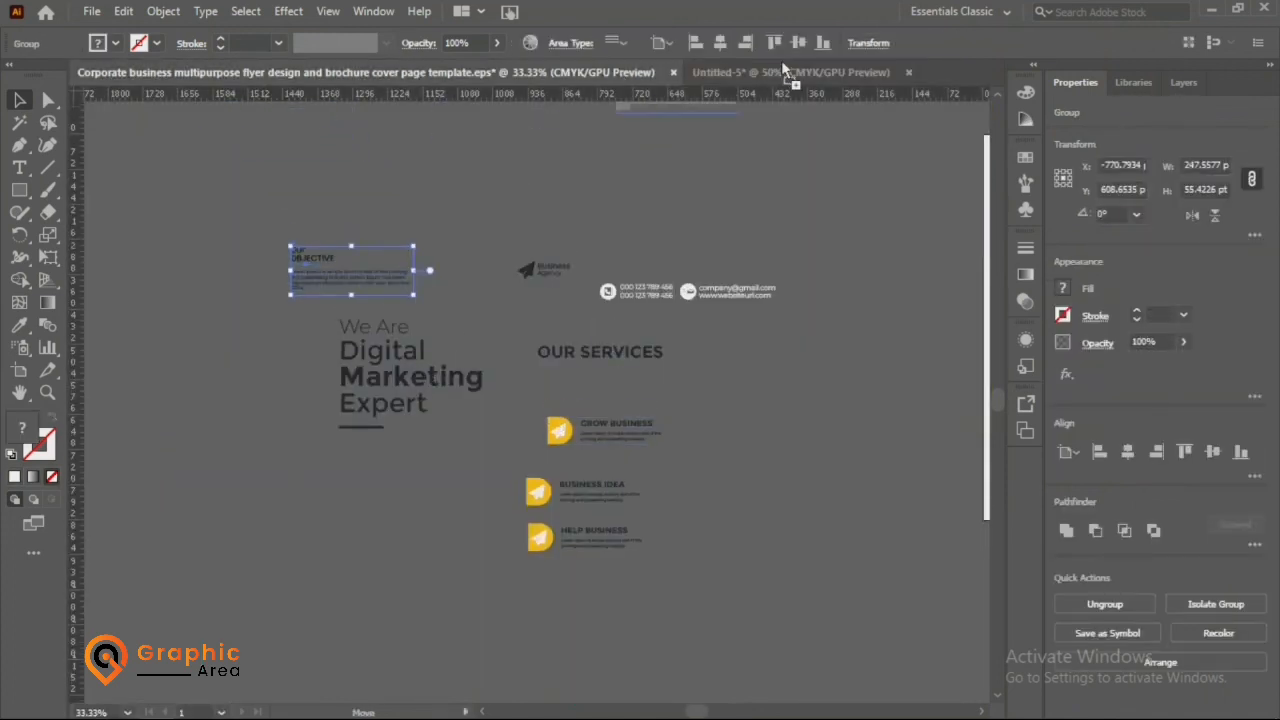
{"action": "left_click_drag", "start_coordinate": [781, 60], "coordinate": [716, 146]}
{"action": "left_click_drag", "start_coordinate": [522, 372], "coordinate": [474, 349]}
{"action": "scroll", "coordinate": [509, 375], "scroll_direction": "up", "scroll_amount": 1}
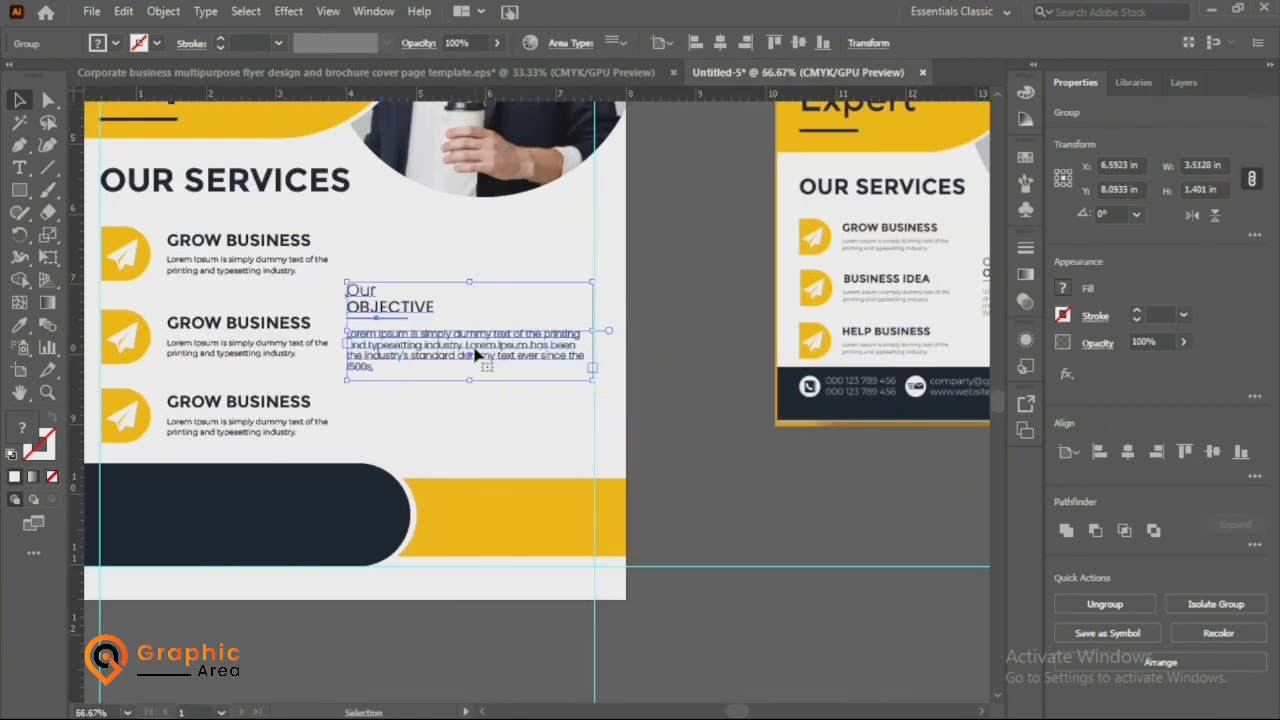
{"action": "left_click", "coordinate": [656, 400]}
{"action": "scroll", "coordinate": [471, 391], "scroll_direction": "down", "scroll_amount": 1}
{"action": "scroll", "coordinate": [490, 400], "scroll_direction": "down", "scroll_amount": 1}
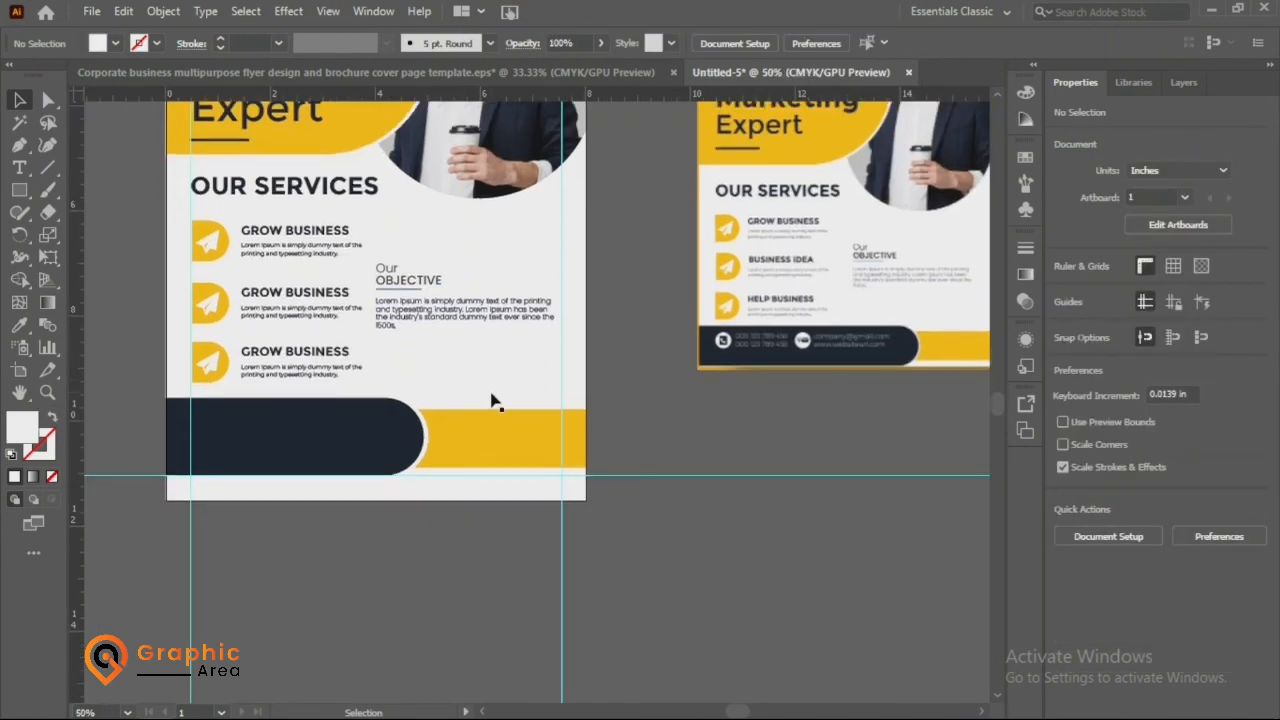
- Nudge the "Our OBJECTIVE" text block slightly to the right so it sits against the flyer's right margin guide
{"action": "scroll", "coordinate": [490, 400], "scroll_direction": "left", "scroll_amount": 1}
{"action": "scroll", "coordinate": [490, 395], "scroll_direction": "down", "scroll_amount": 1}
{"action": "left_click", "coordinate": [503, 342]}
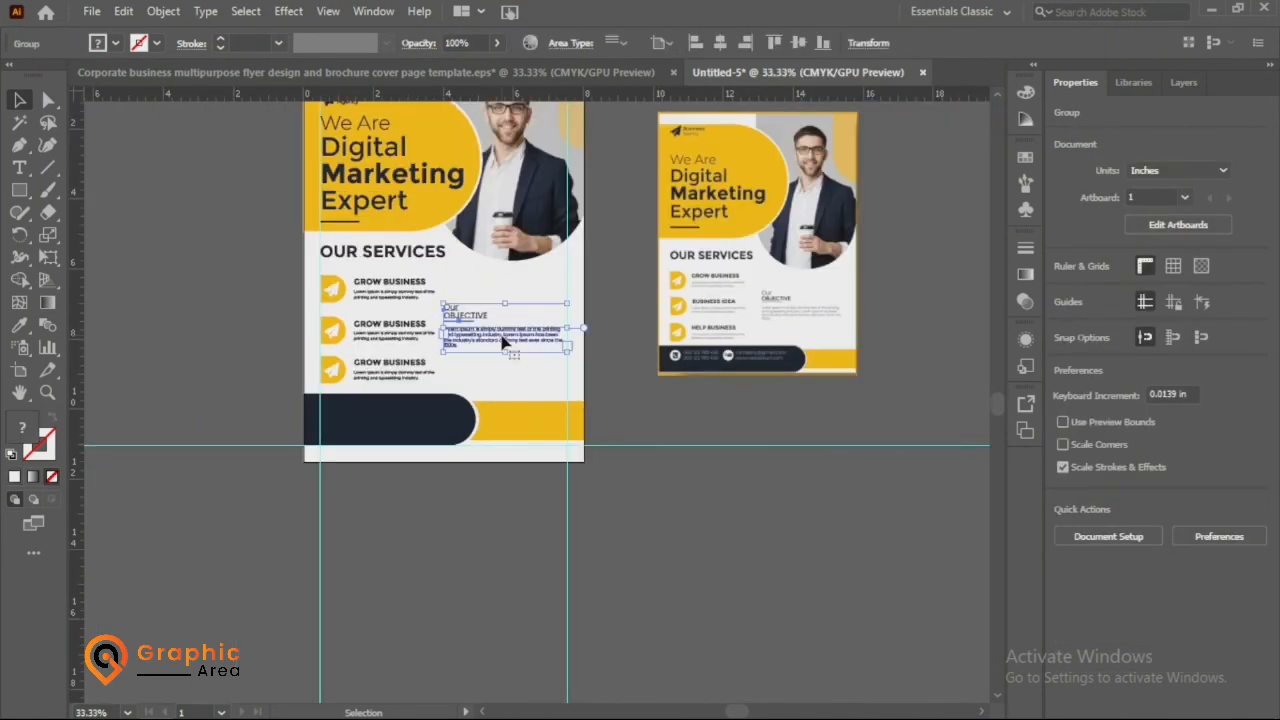
{"action": "left_click", "coordinate": [601, 362]}
{"action": "scroll", "coordinate": [588, 340], "scroll_direction": "down", "scroll_amount": 1}
{"action": "scroll", "coordinate": [503, 304], "scroll_direction": "up", "scroll_amount": 4}
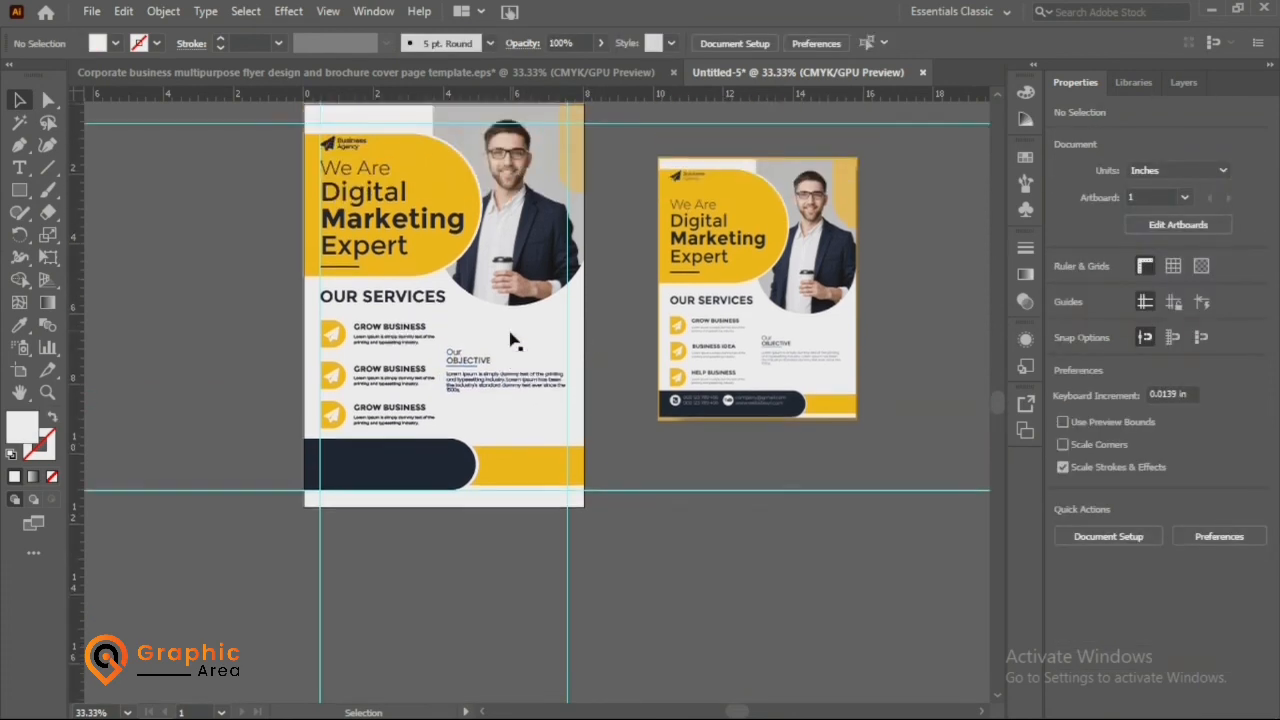
- Bring the contact details group with phone, email and website from the template document into the flyer's dark footer shape
{"action": "scroll", "coordinate": [391, 408], "scroll_direction": "down", "scroll_amount": 4}
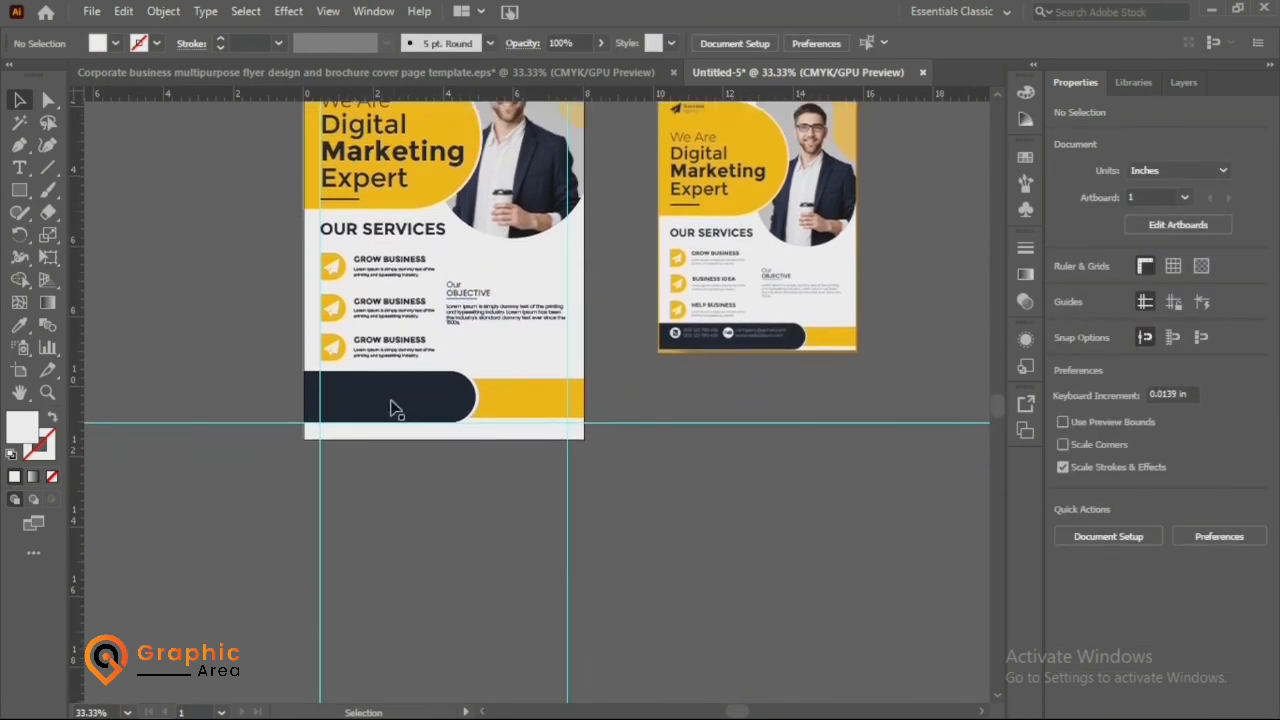
{"action": "scroll", "coordinate": [391, 405], "scroll_direction": "up", "scroll_amount": 1}
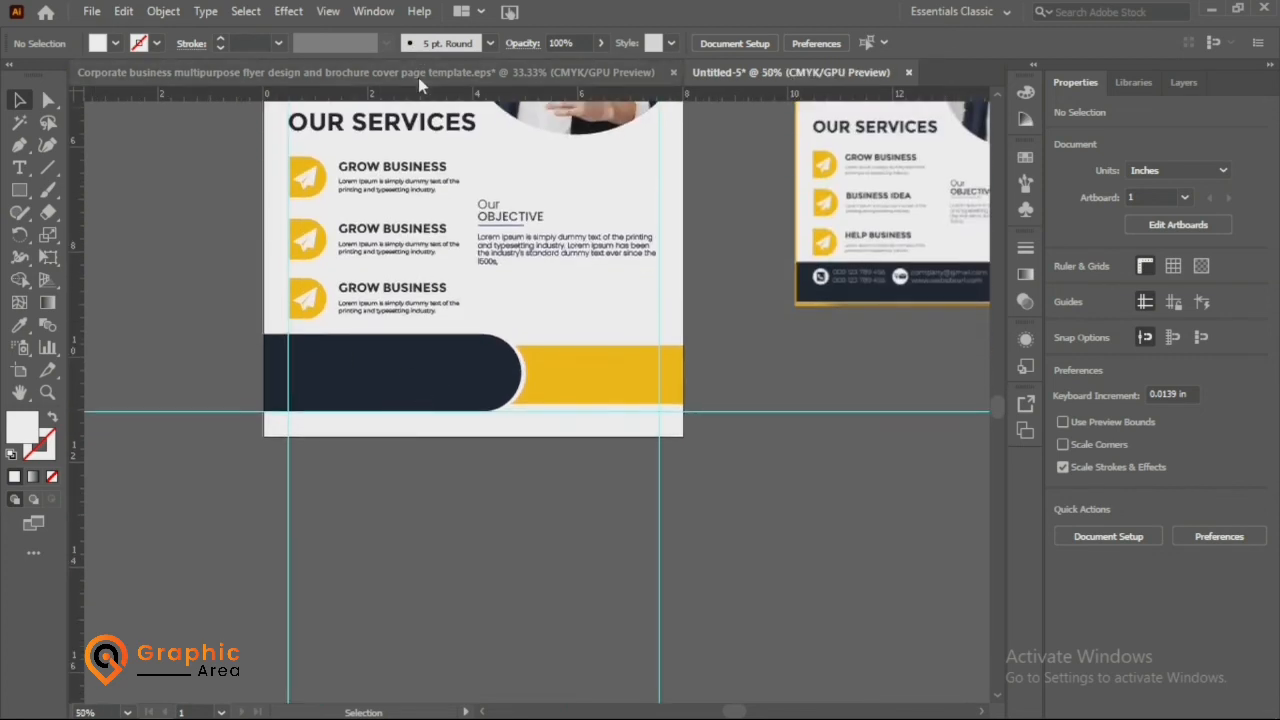
{"action": "left_click", "coordinate": [418, 73]}
{"action": "left_click", "coordinate": [627, 288]}
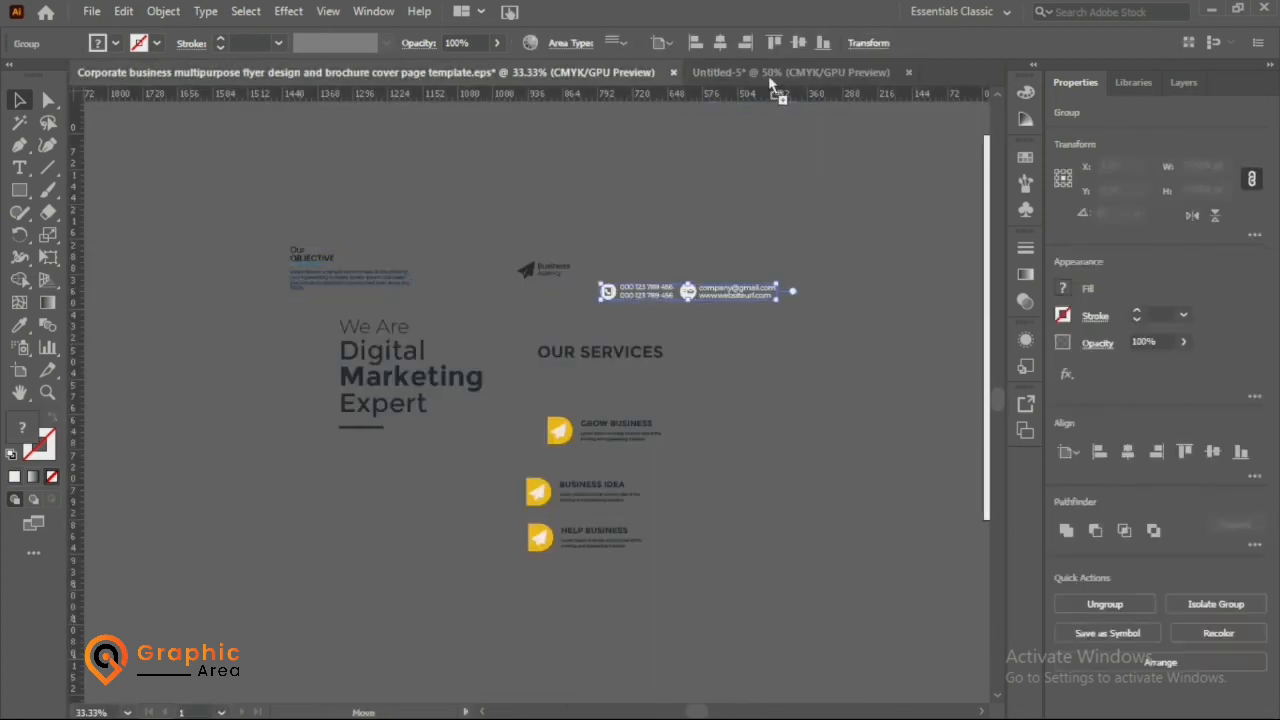
{"action": "left_click", "coordinate": [768, 75]}
{"action": "left_click", "coordinate": [757, 378]}
{"action": "scroll", "coordinate": [755, 372], "scroll_direction": "down", "scroll_amount": 2}
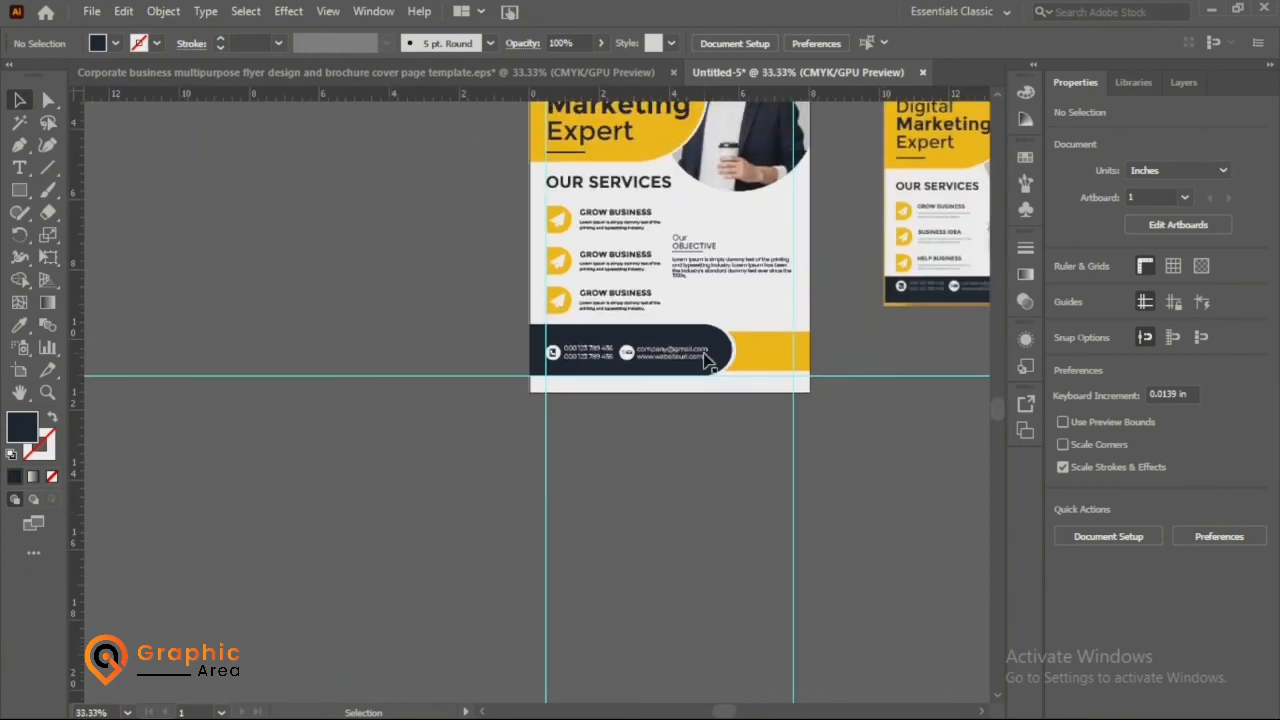
- Delete the reference flyer image beside the artboard
{"action": "scroll", "coordinate": [708, 357], "scroll_direction": "up", "scroll_amount": 2}
{"action": "scroll", "coordinate": [707, 360], "scroll_direction": "right", "scroll_amount": 3}
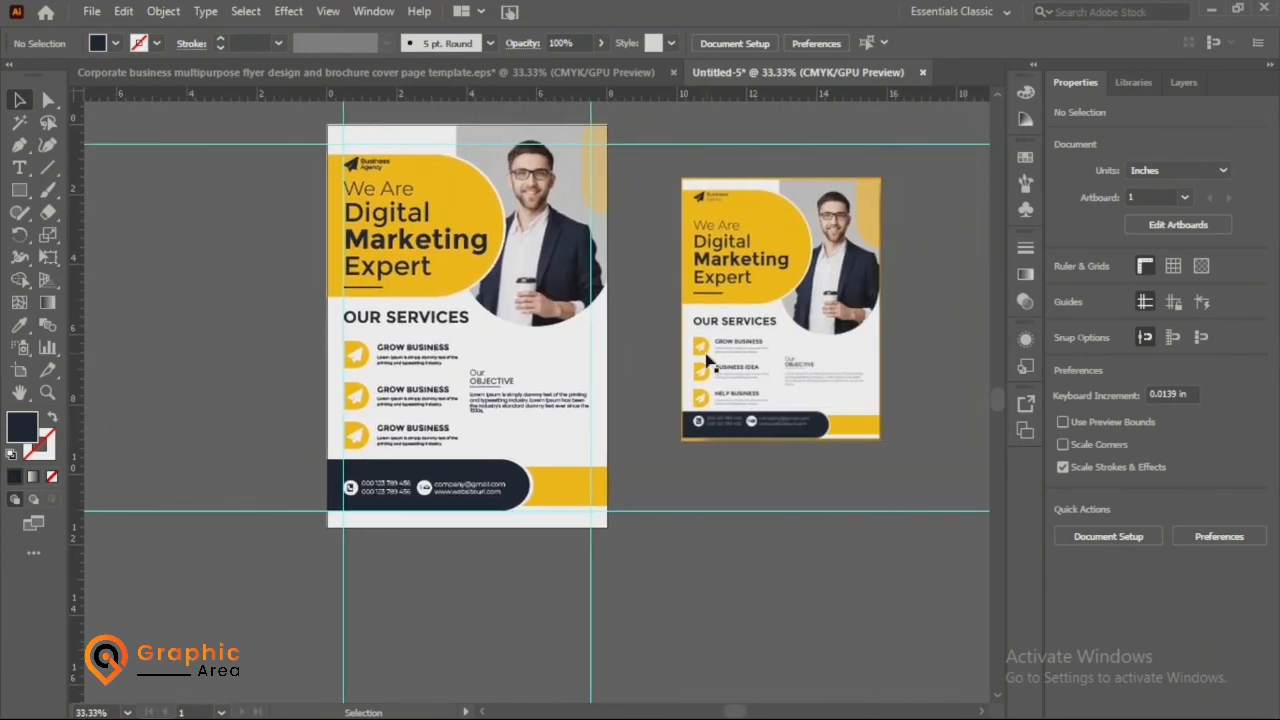
{"action": "left_click", "coordinate": [778, 318]}
{"action": "key", "text": "Delete"}
- Remove the two horizontal and two vertical margin guides from the flyer
{"action": "scroll", "coordinate": [528, 314], "scroll_direction": "down", "scroll_amount": 2}
{"action": "scroll", "coordinate": [495, 315], "scroll_direction": "up", "scroll_amount": 1}
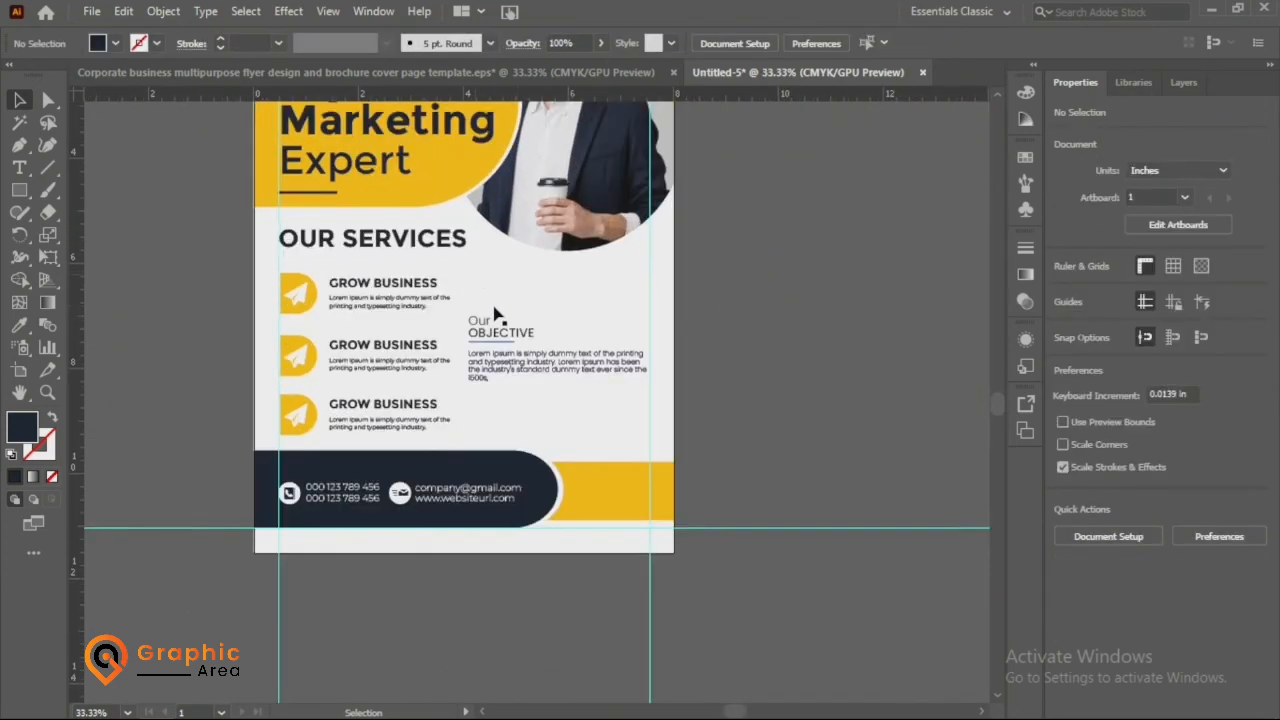
{"action": "scroll", "coordinate": [495, 314], "scroll_direction": "down", "scroll_amount": 1}
{"action": "scroll", "coordinate": [600, 343], "scroll_direction": "up", "scroll_amount": 2}
{"action": "left_click_drag", "start_coordinate": [792, 170], "coordinate": [826, 517]}
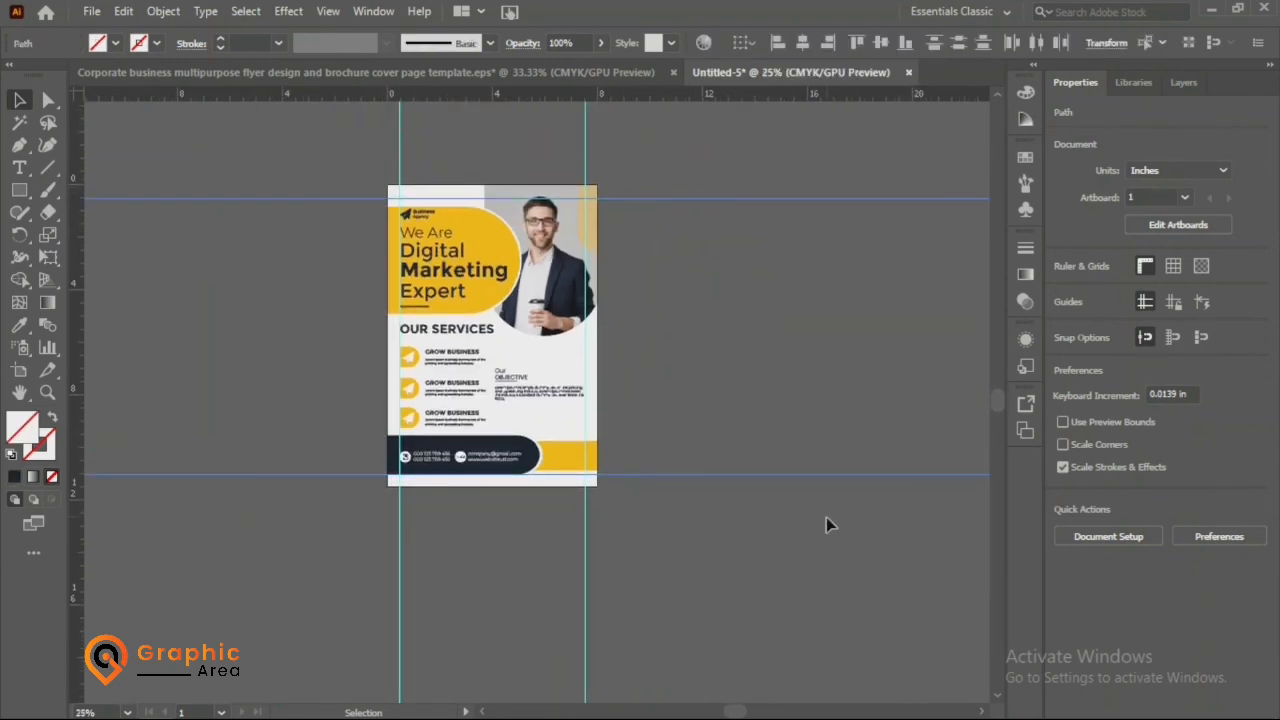
{"action": "key", "text": "Delete"}
{"action": "left_click_drag", "start_coordinate": [387, 543], "coordinate": [638, 519]}
{"action": "key", "text": "Delete"}
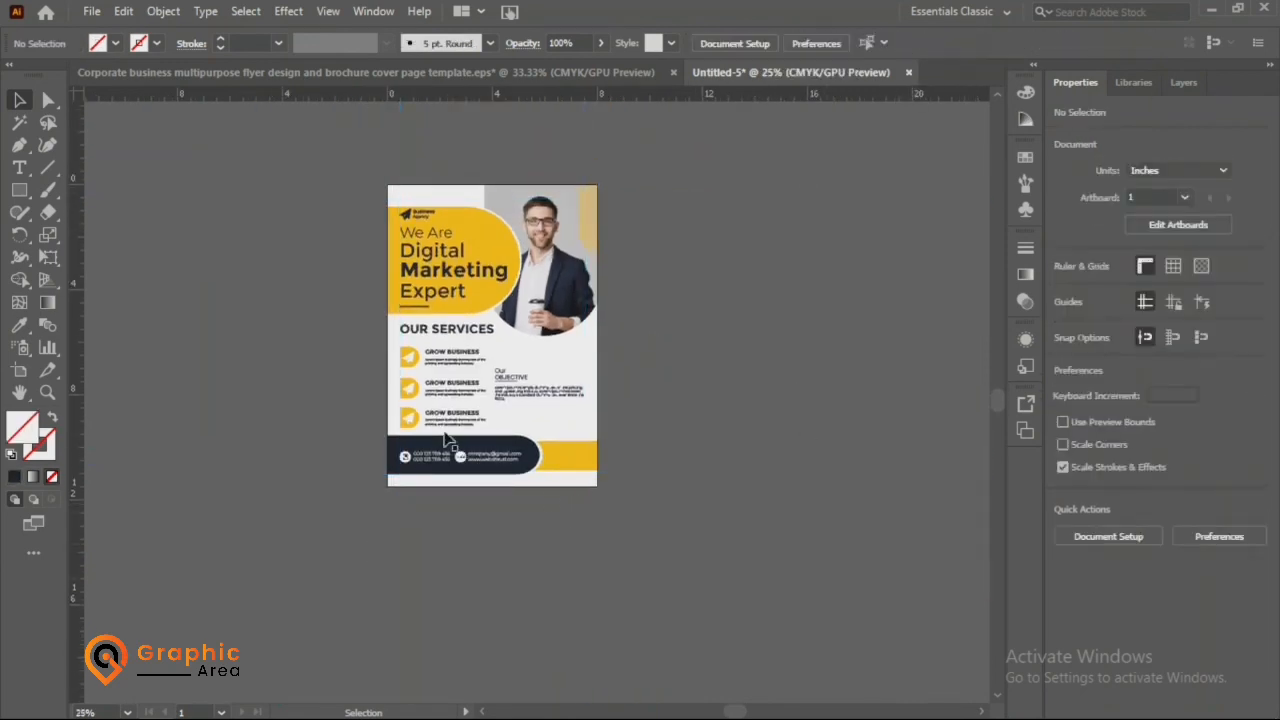
{"action": "scroll", "coordinate": [393, 350], "scroll_direction": "up", "scroll_amount": 2}
{"action": "scroll", "coordinate": [563, 334], "scroll_direction": "up", "scroll_amount": 1}
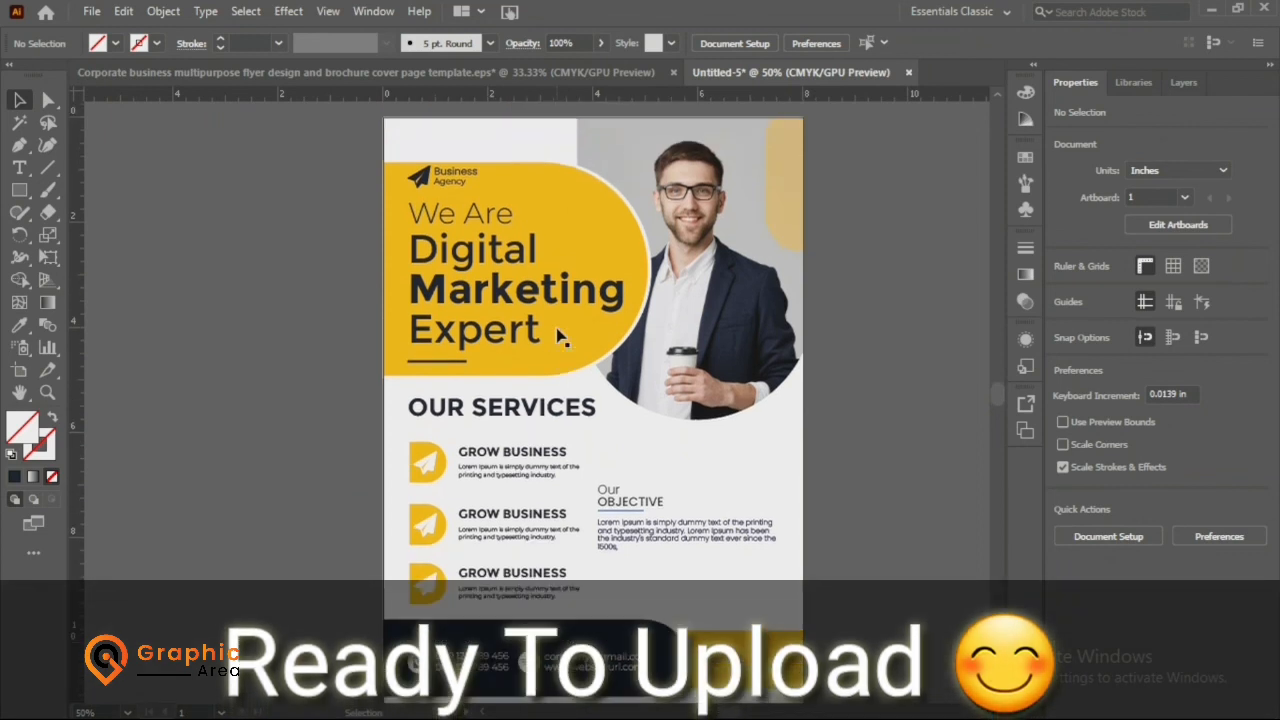